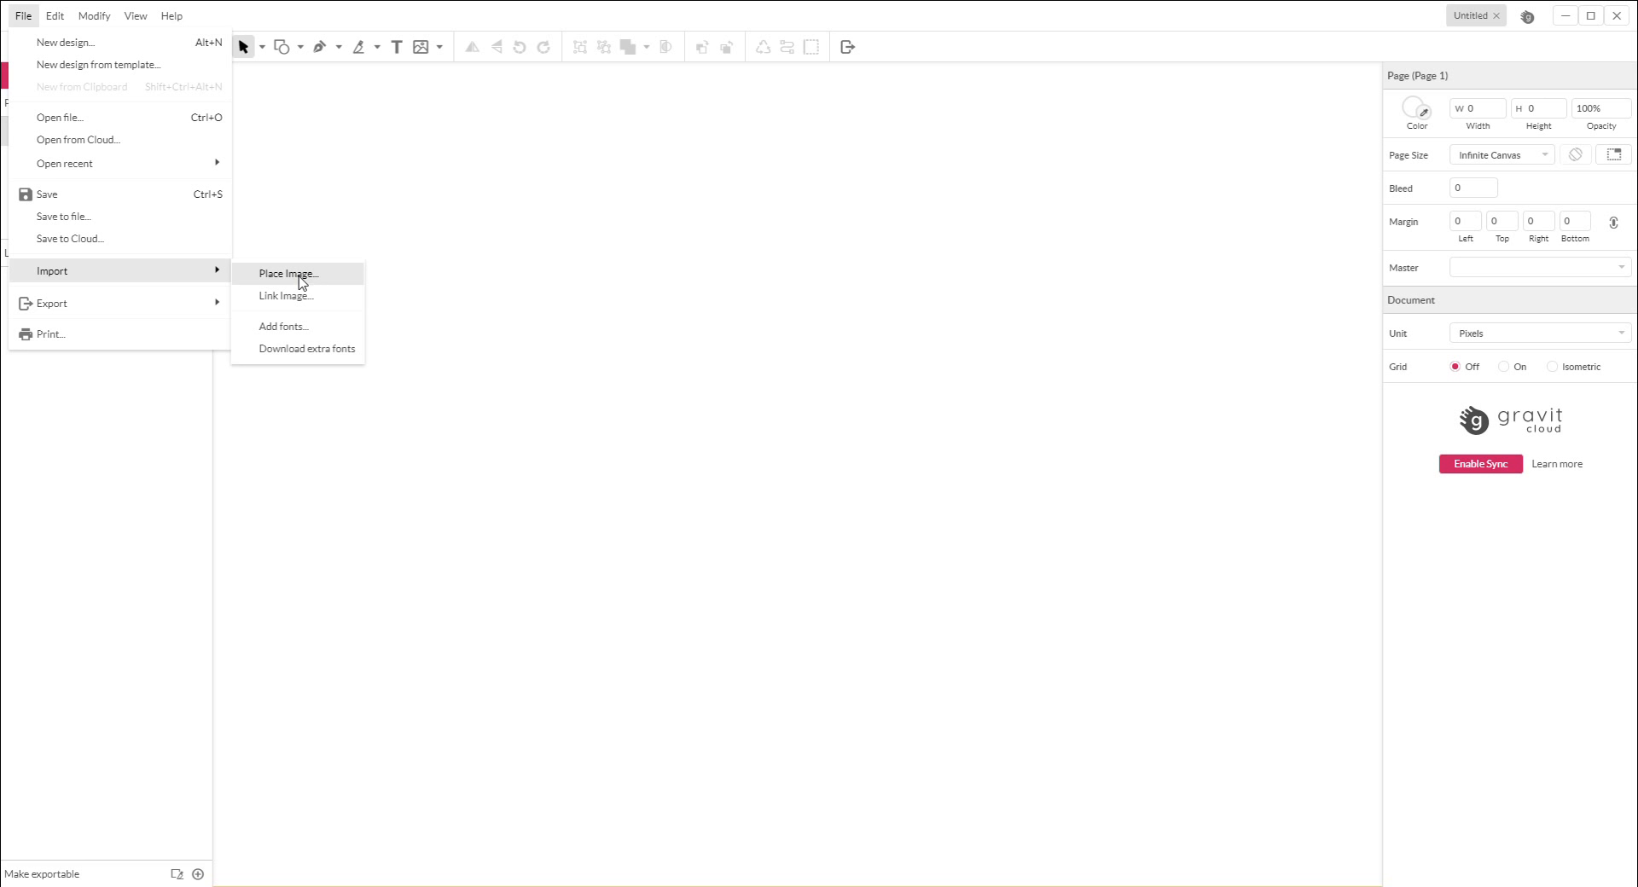
Place the batman logo image on the canvas and lock its layer as a tracing reference
{"action": "left_click", "coordinate": [302, 281]}
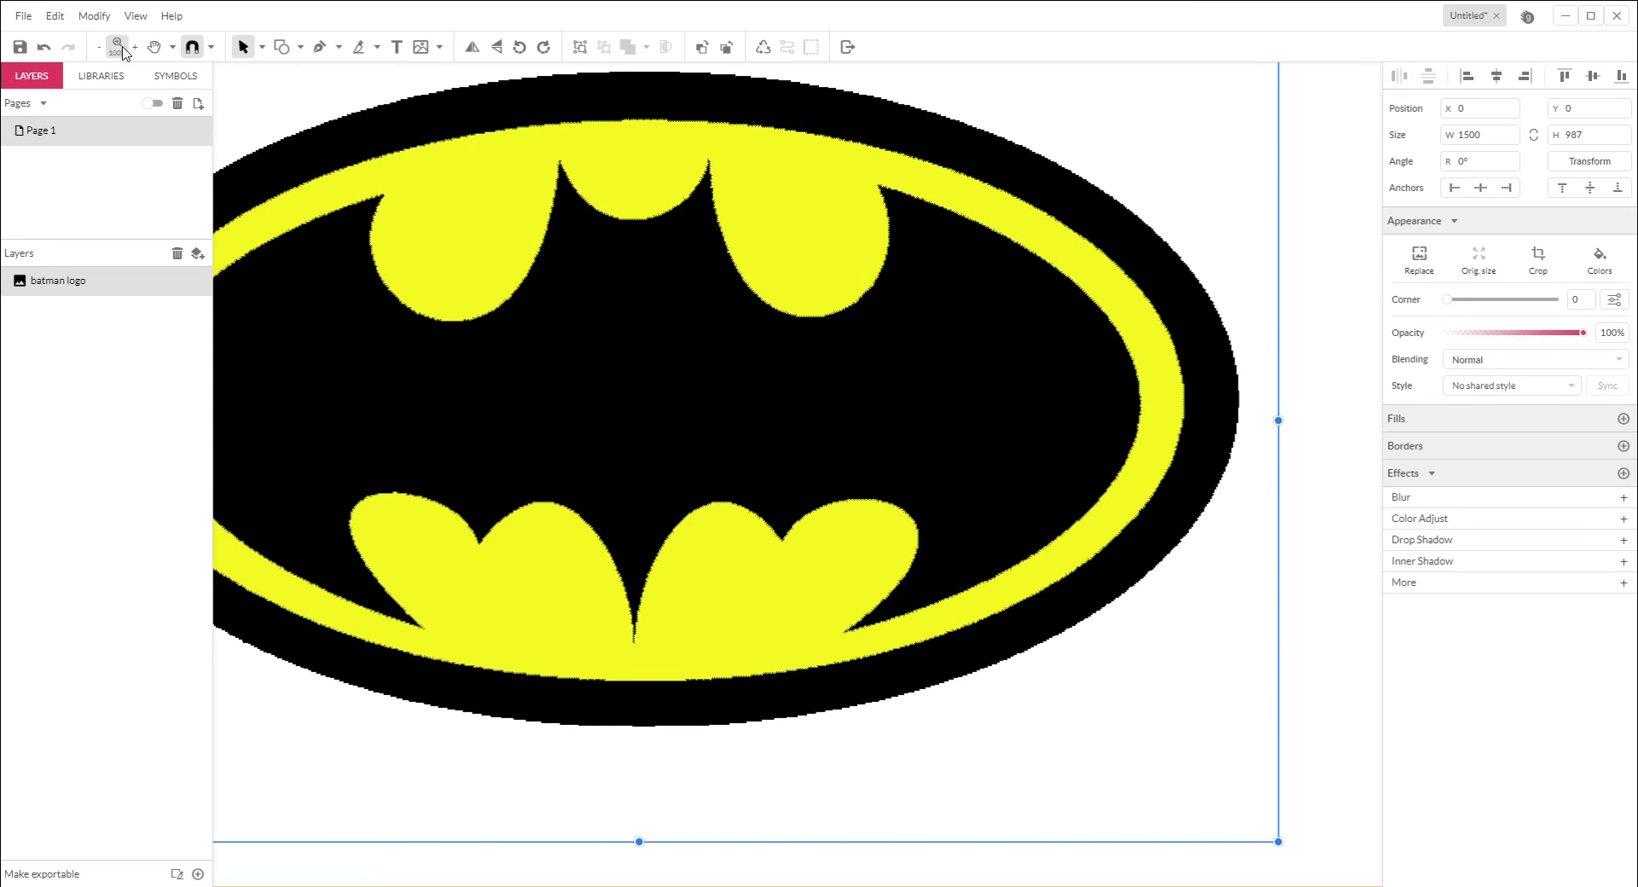
{"action": "left_click", "coordinate": [127, 49]}
{"action": "left_click", "coordinate": [162, 94]}
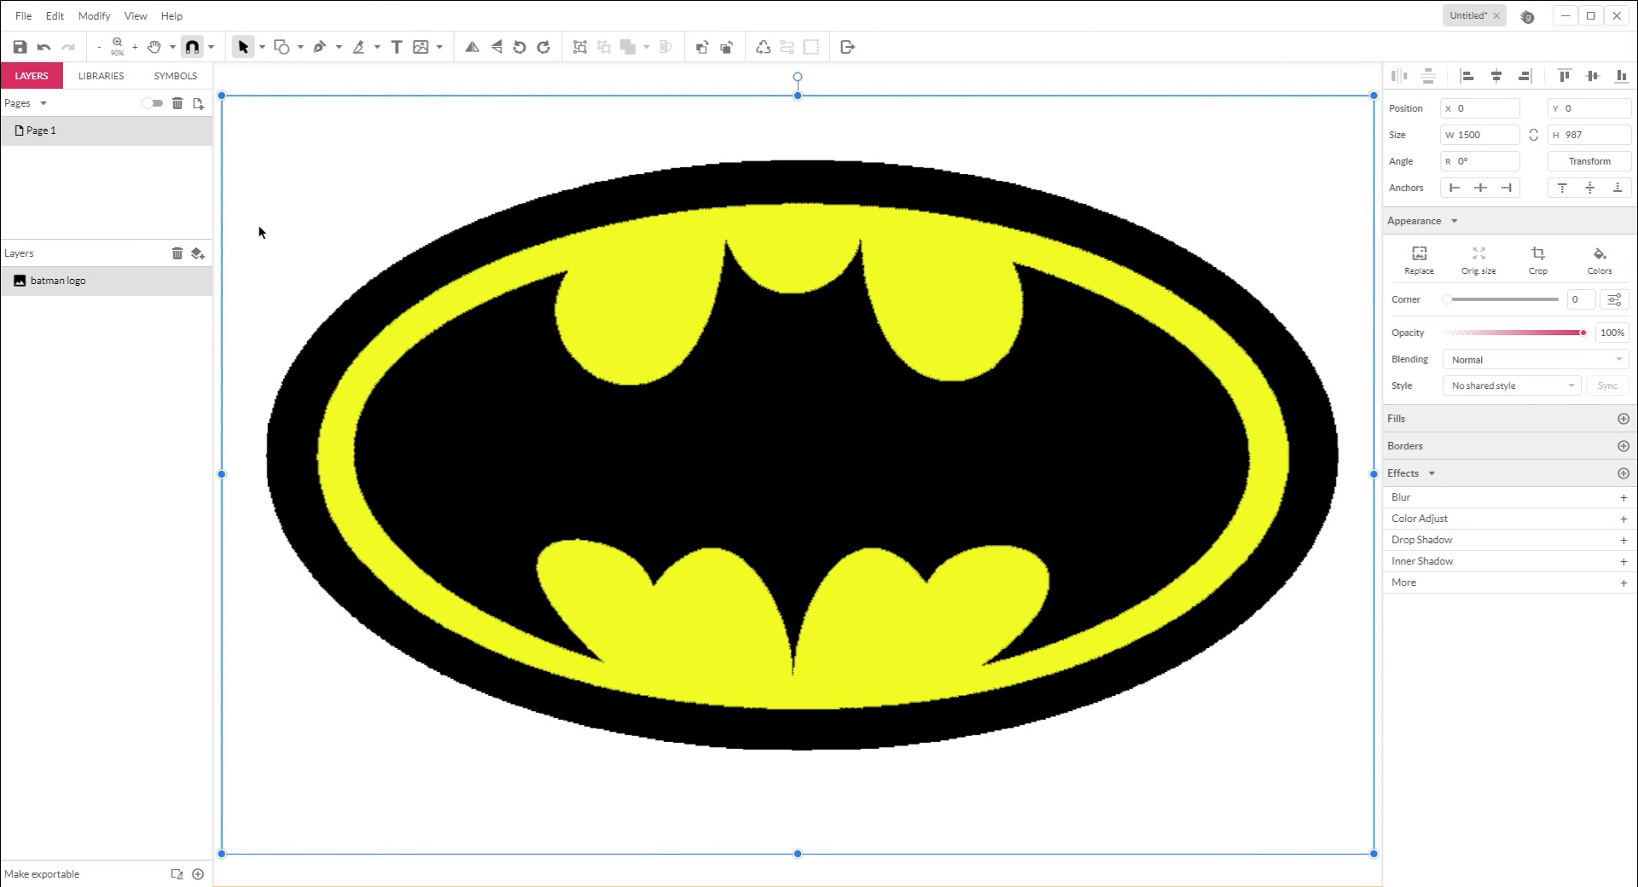
{"action": "left_click", "coordinate": [185, 281]}
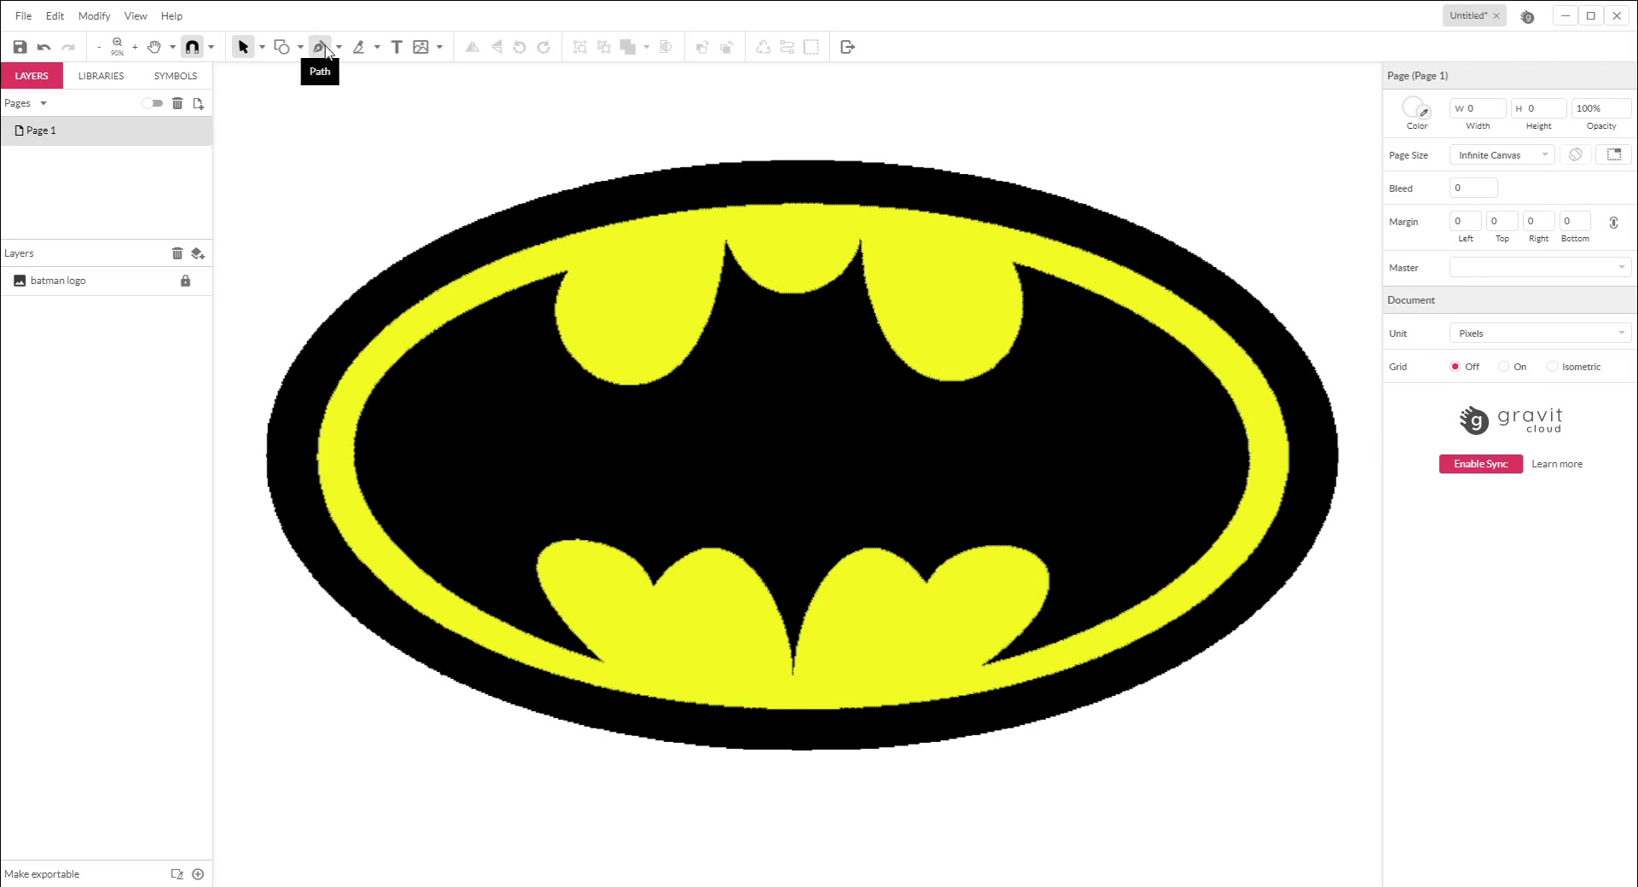
Draw a closed straight-edged Pen path around the black bat, placing anchor points at its sharp corners
{"action": "left_click", "coordinate": [339, 48]}
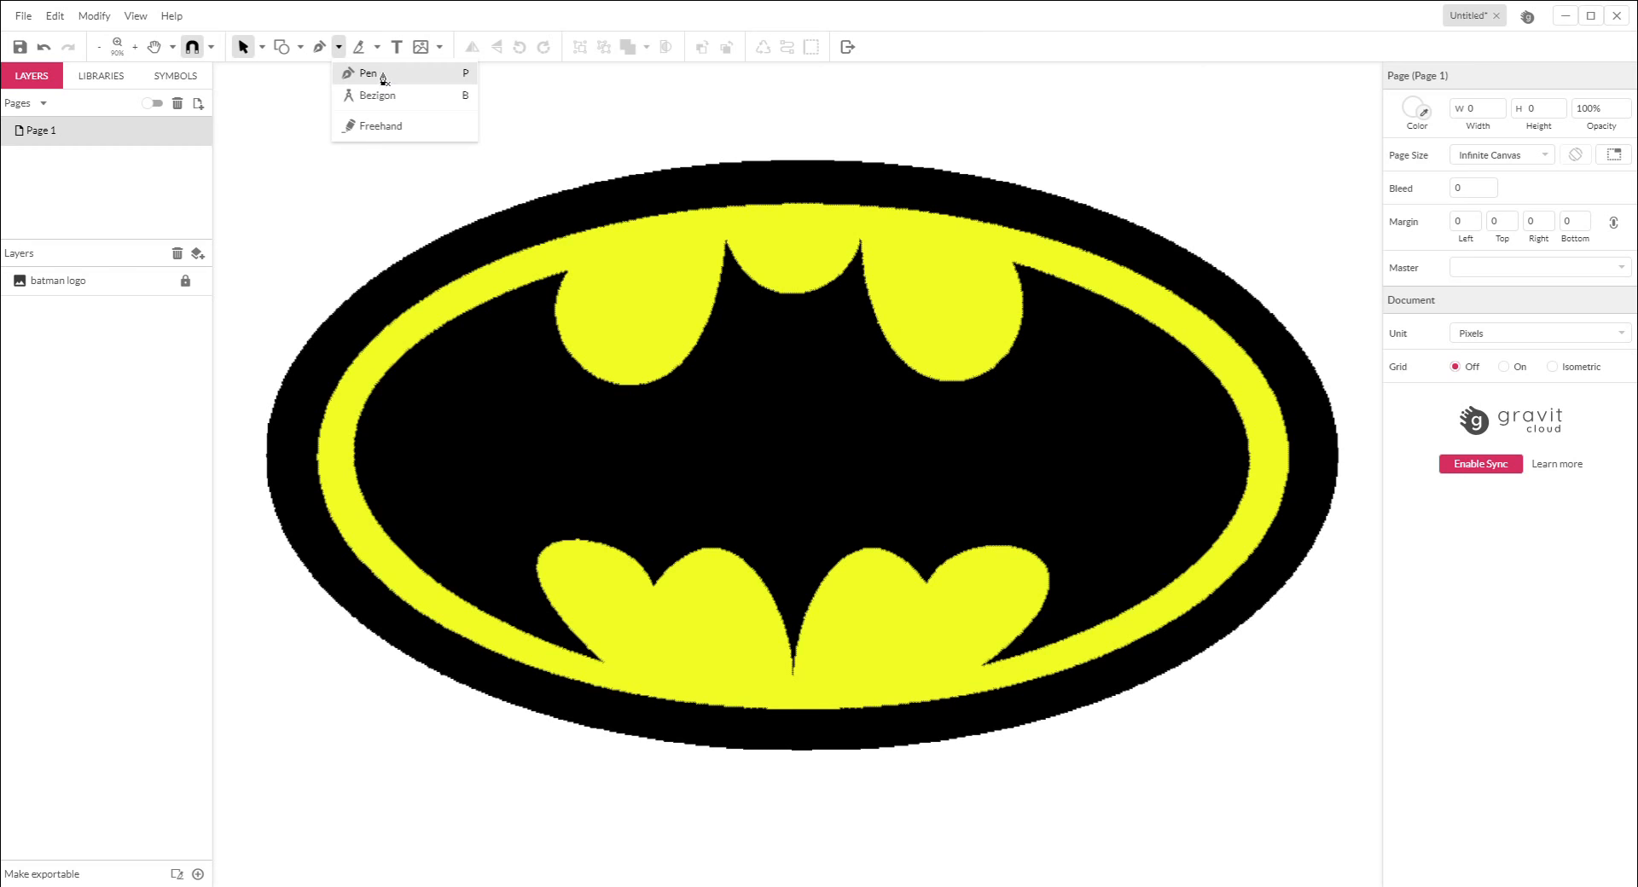
{"action": "left_click", "coordinate": [368, 74]}
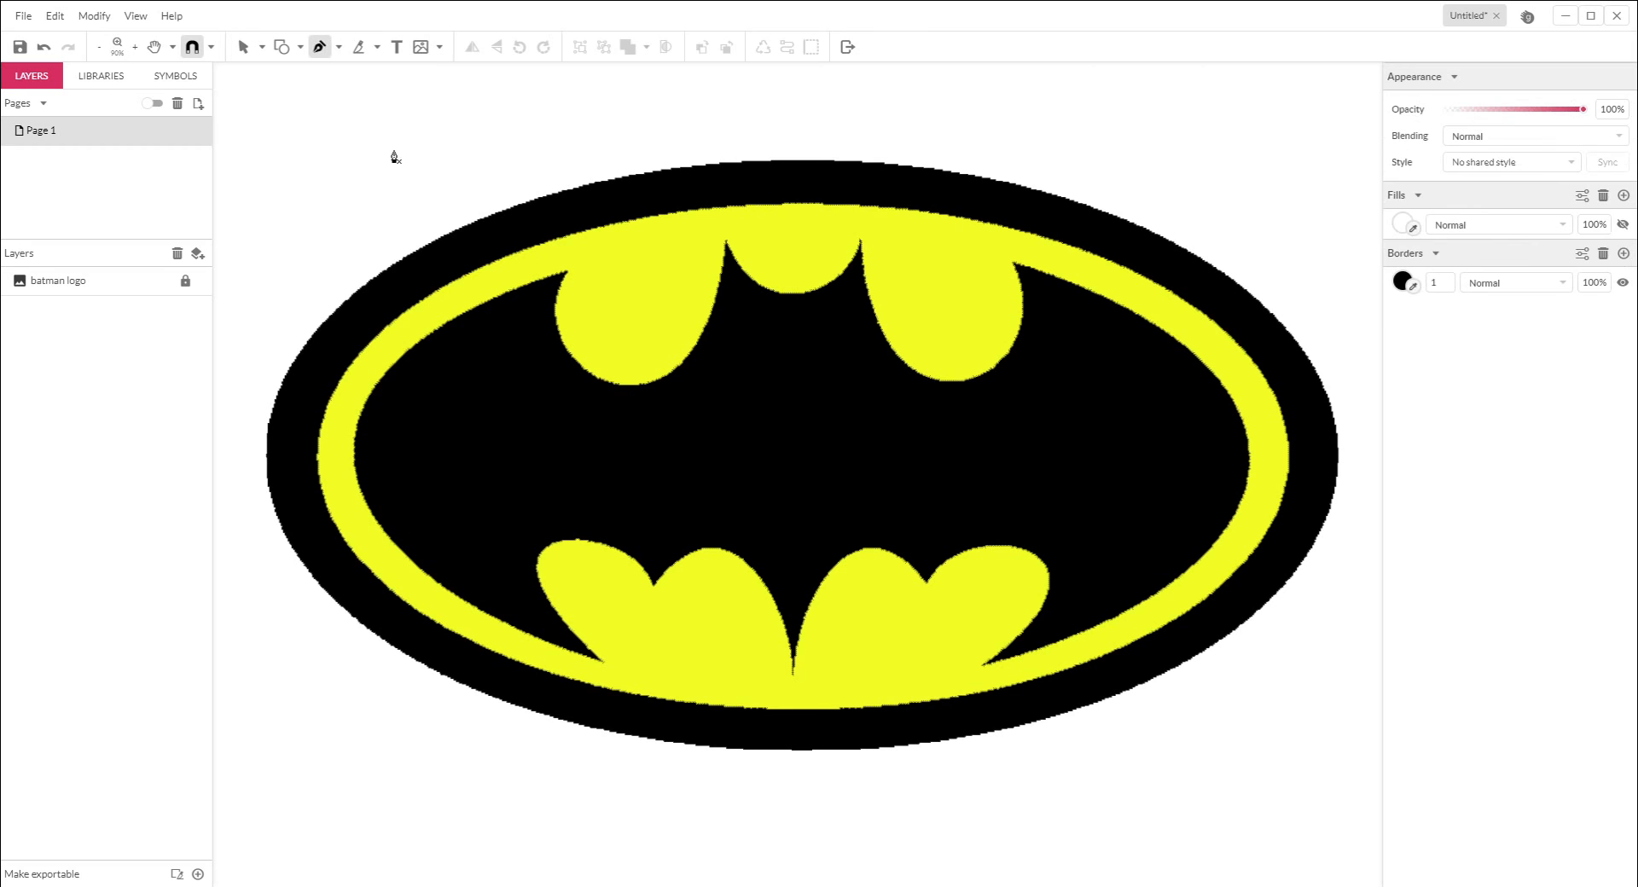
{"action": "left_click", "coordinate": [725, 243]}
{"action": "left_click", "coordinate": [860, 243]}
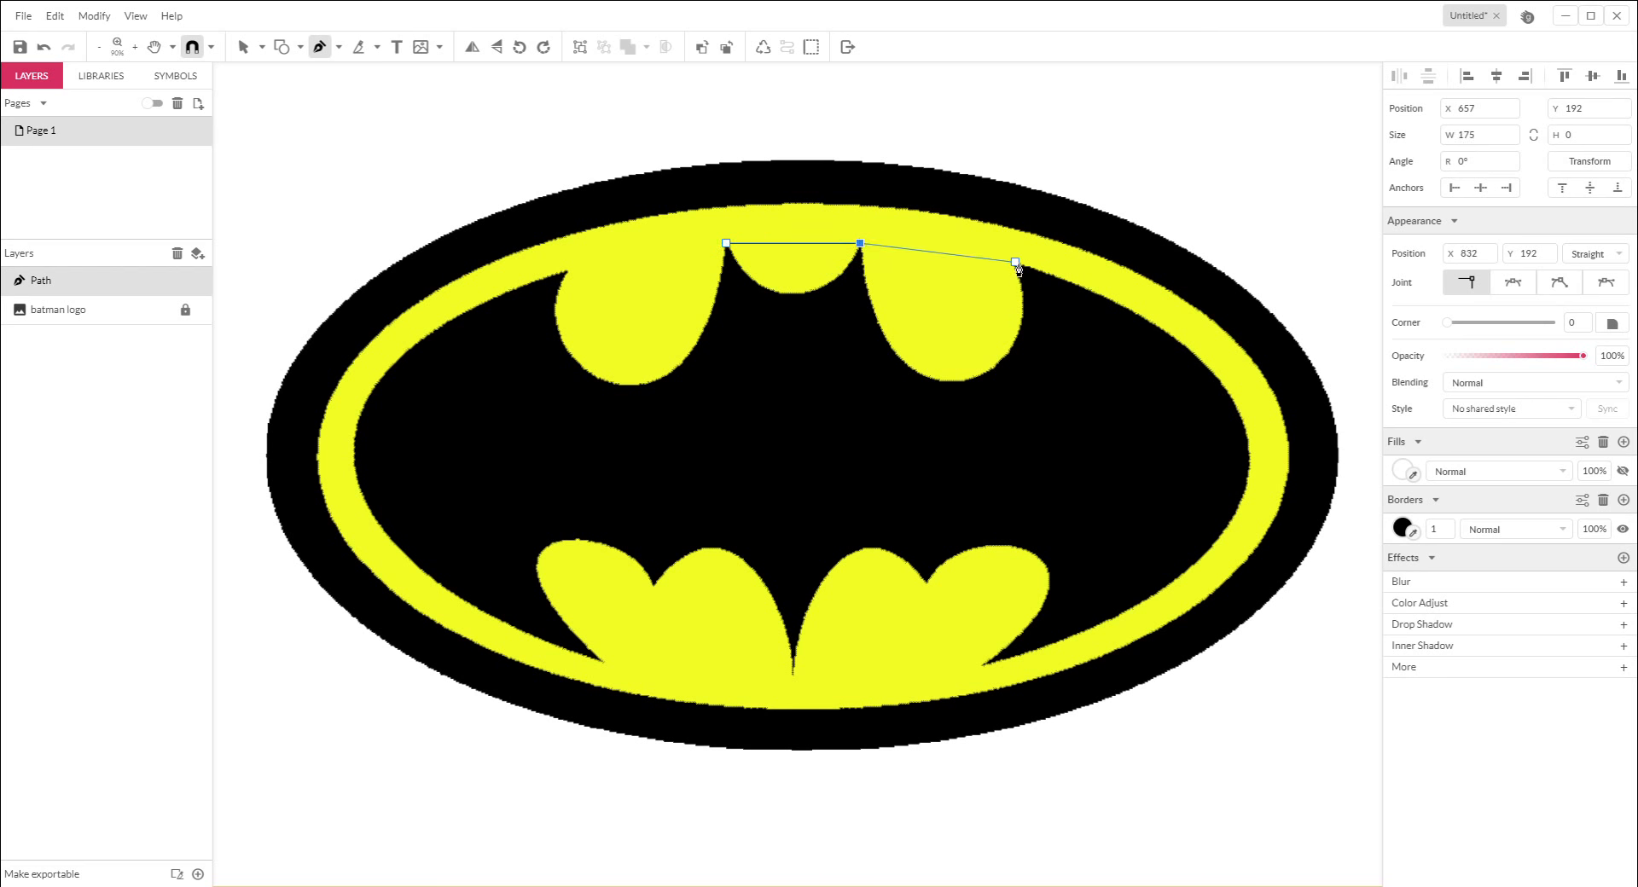
{"action": "left_click", "coordinate": [1015, 261]}
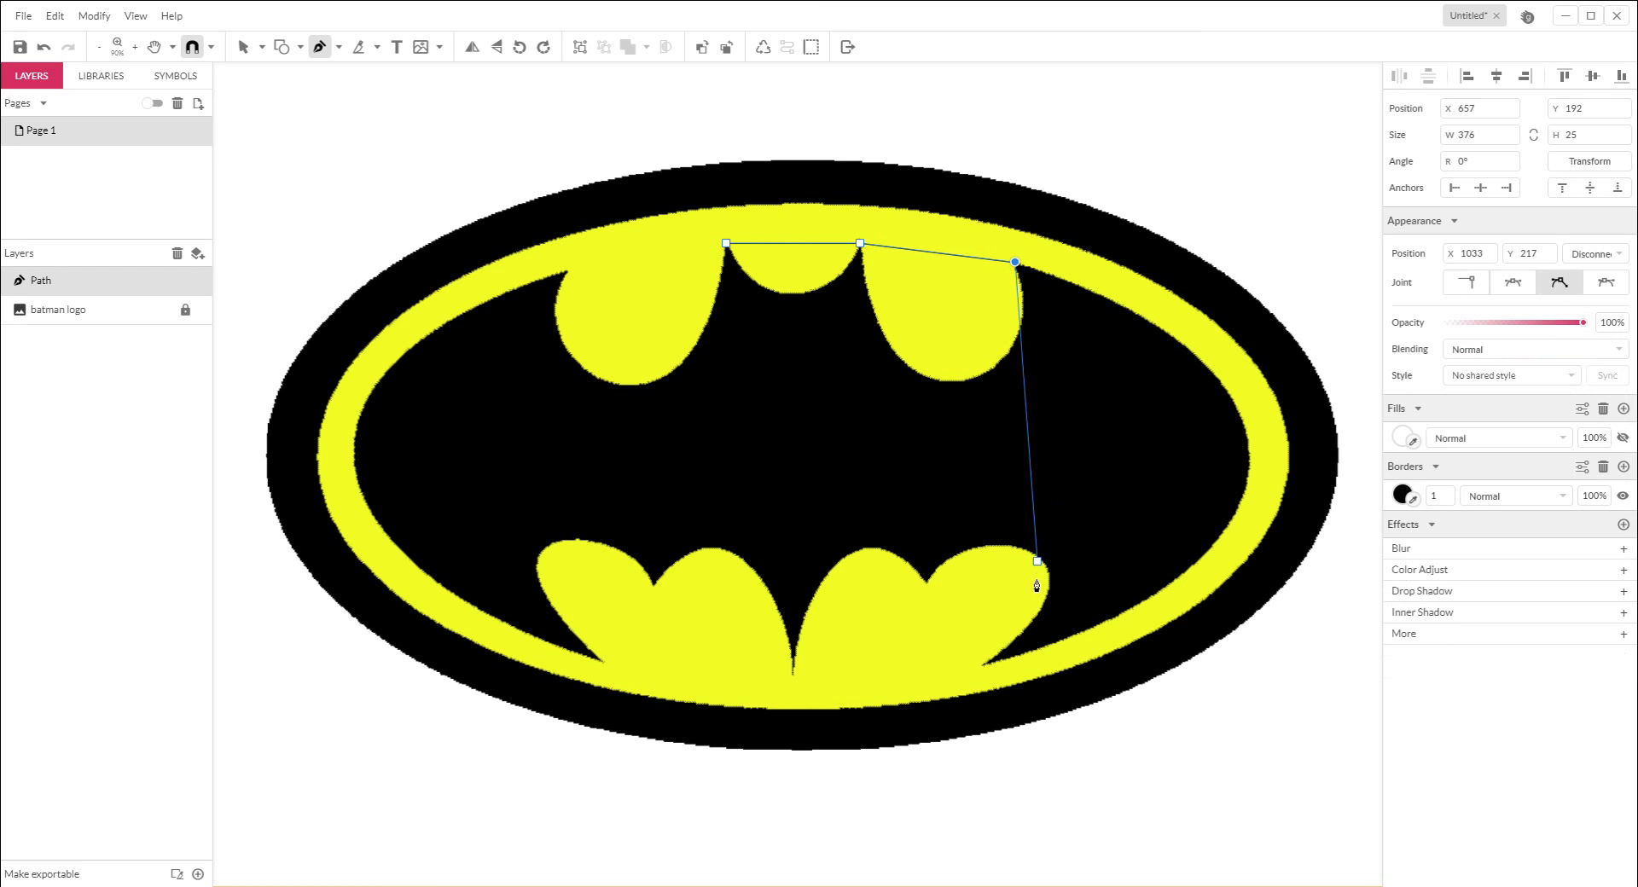
{"action": "left_click", "coordinate": [985, 664]}
{"action": "left_click", "coordinate": [928, 583]}
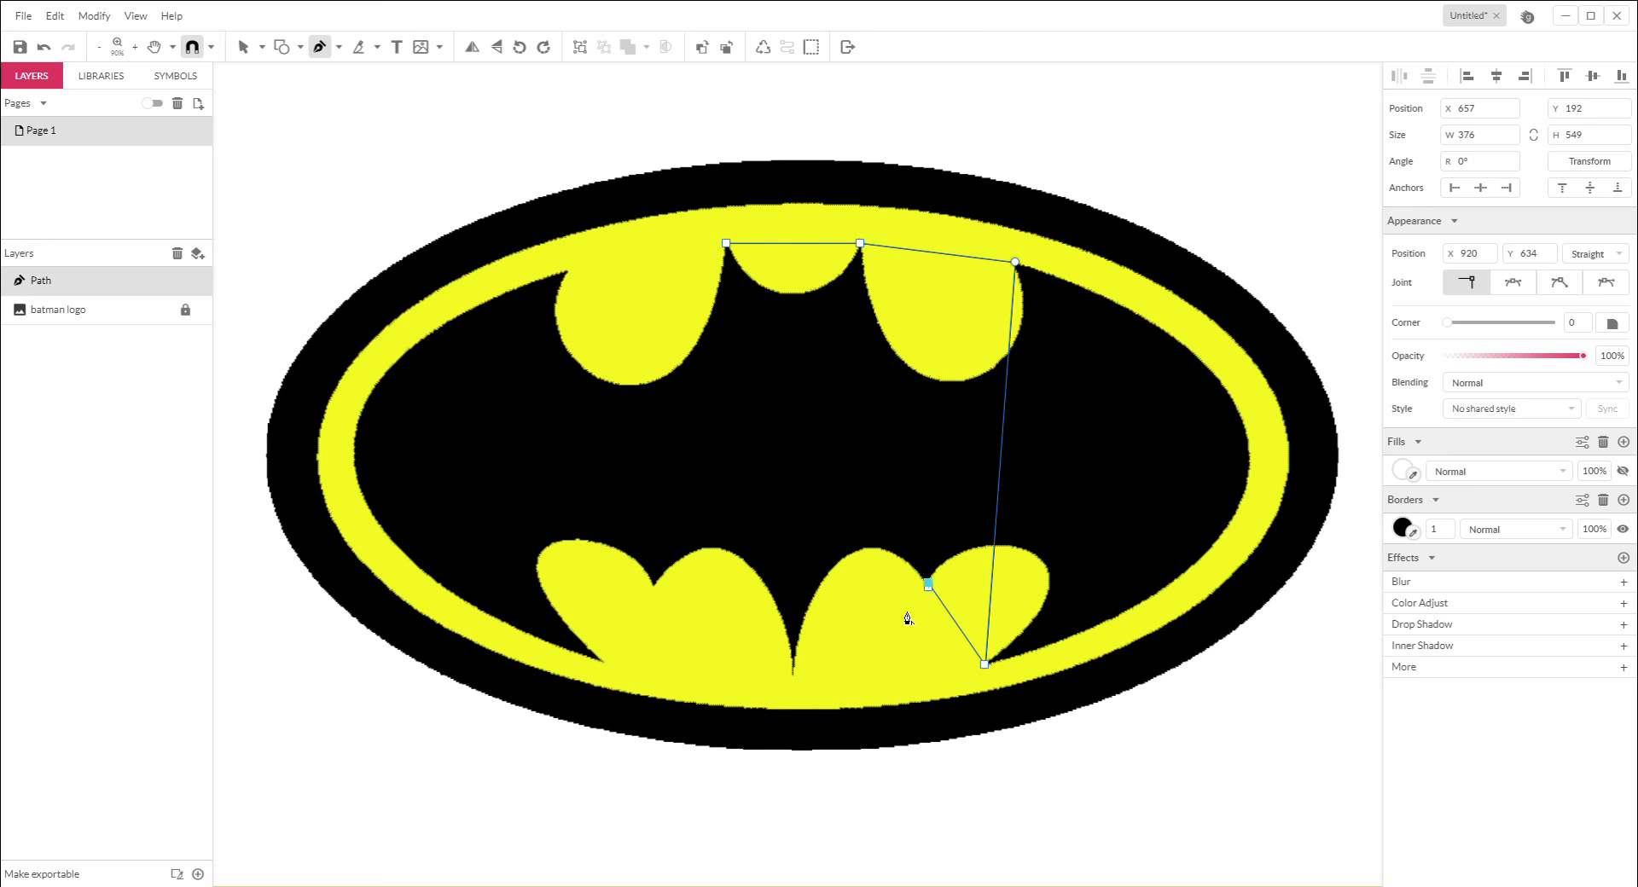
{"action": "left_click", "coordinate": [794, 673]}
{"action": "left_click", "coordinate": [653, 587]}
{"action": "left_click", "coordinate": [603, 664]}
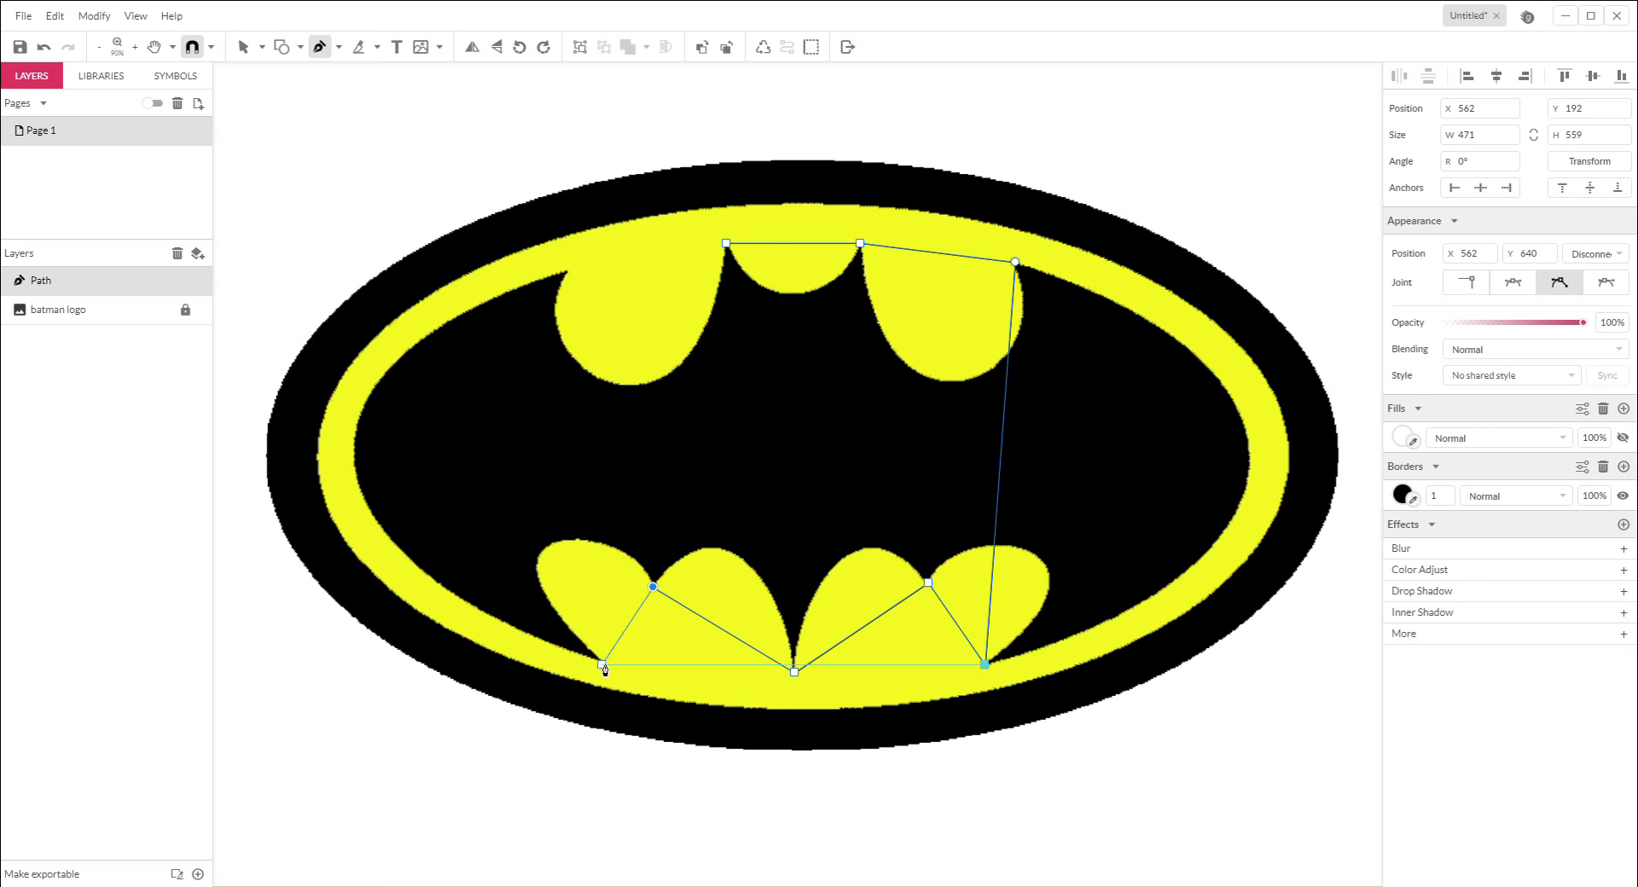
{"action": "left_click", "coordinate": [603, 662]}
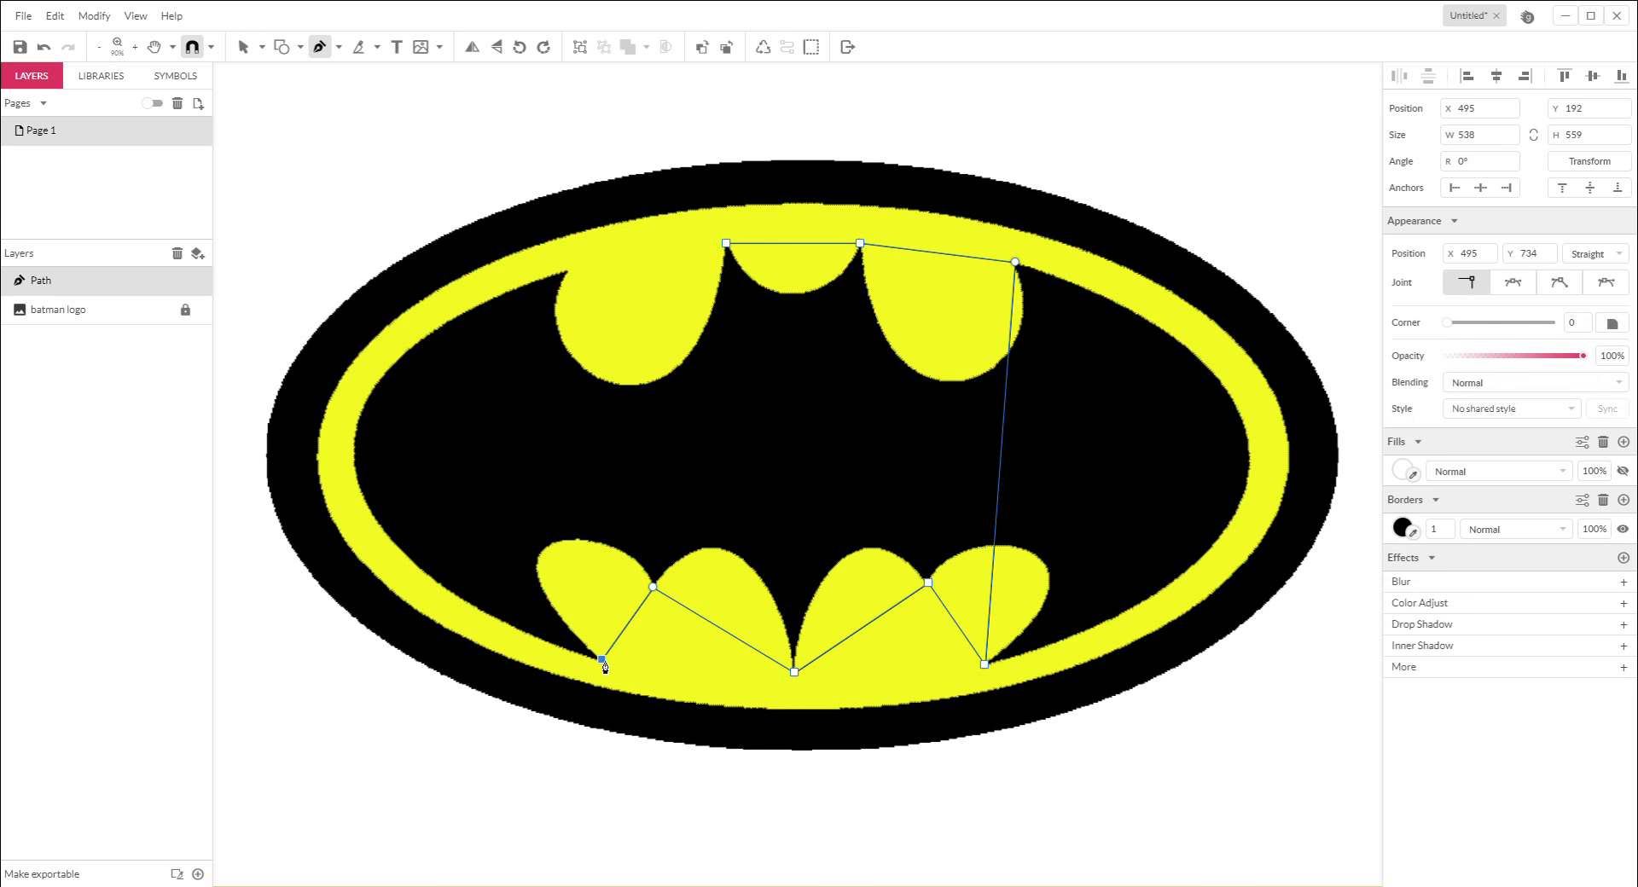
{"action": "left_click", "coordinate": [566, 277]}
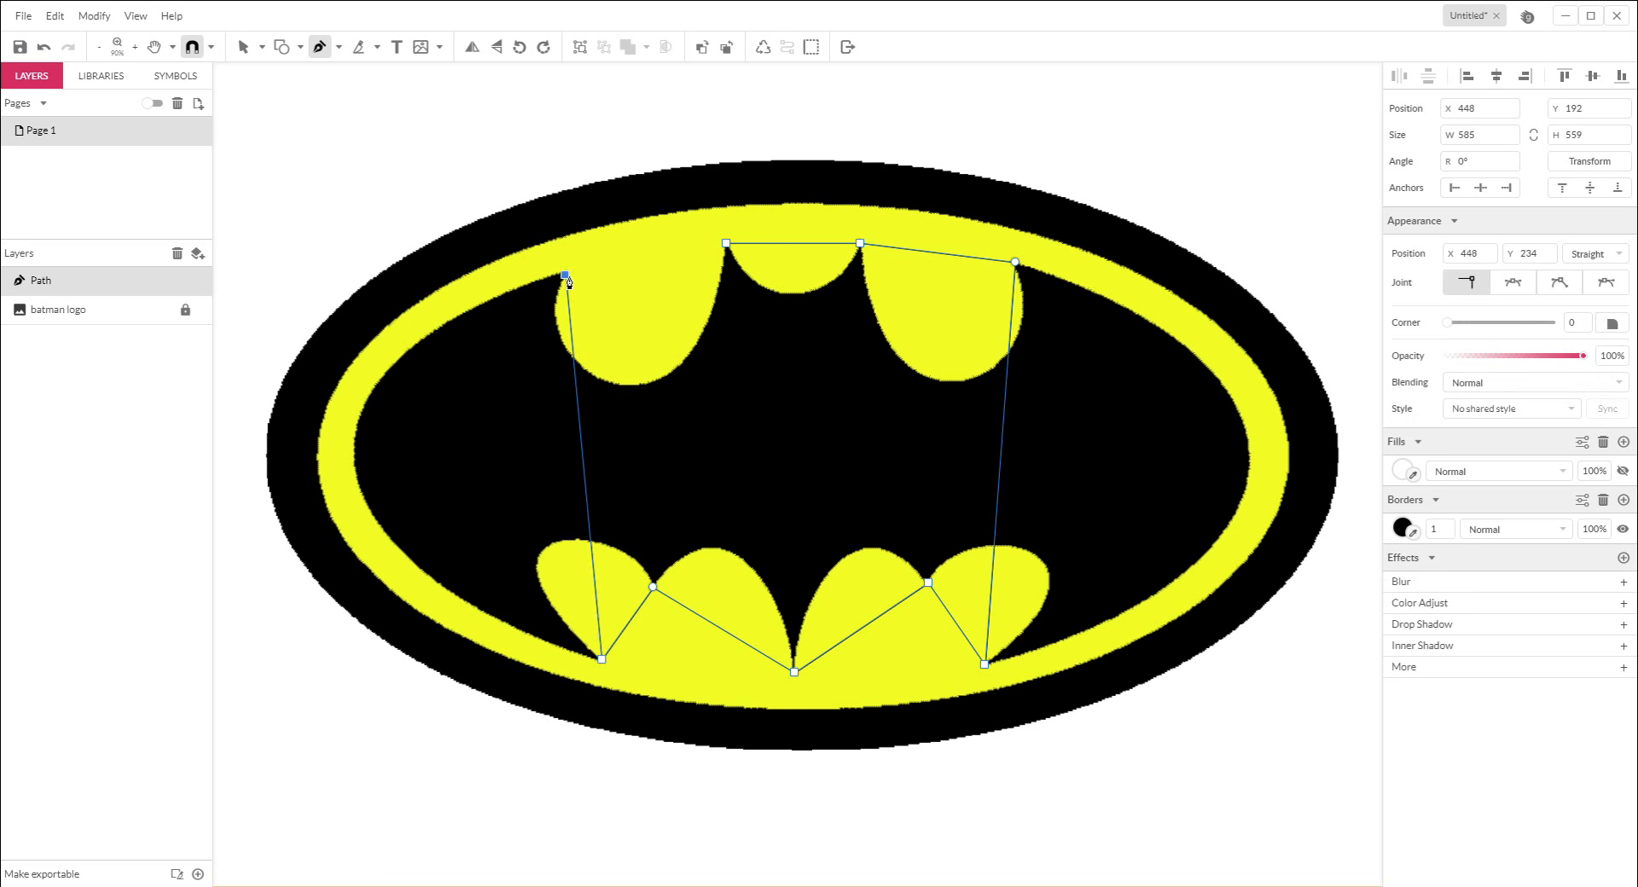
{"action": "left_click", "coordinate": [728, 246]}
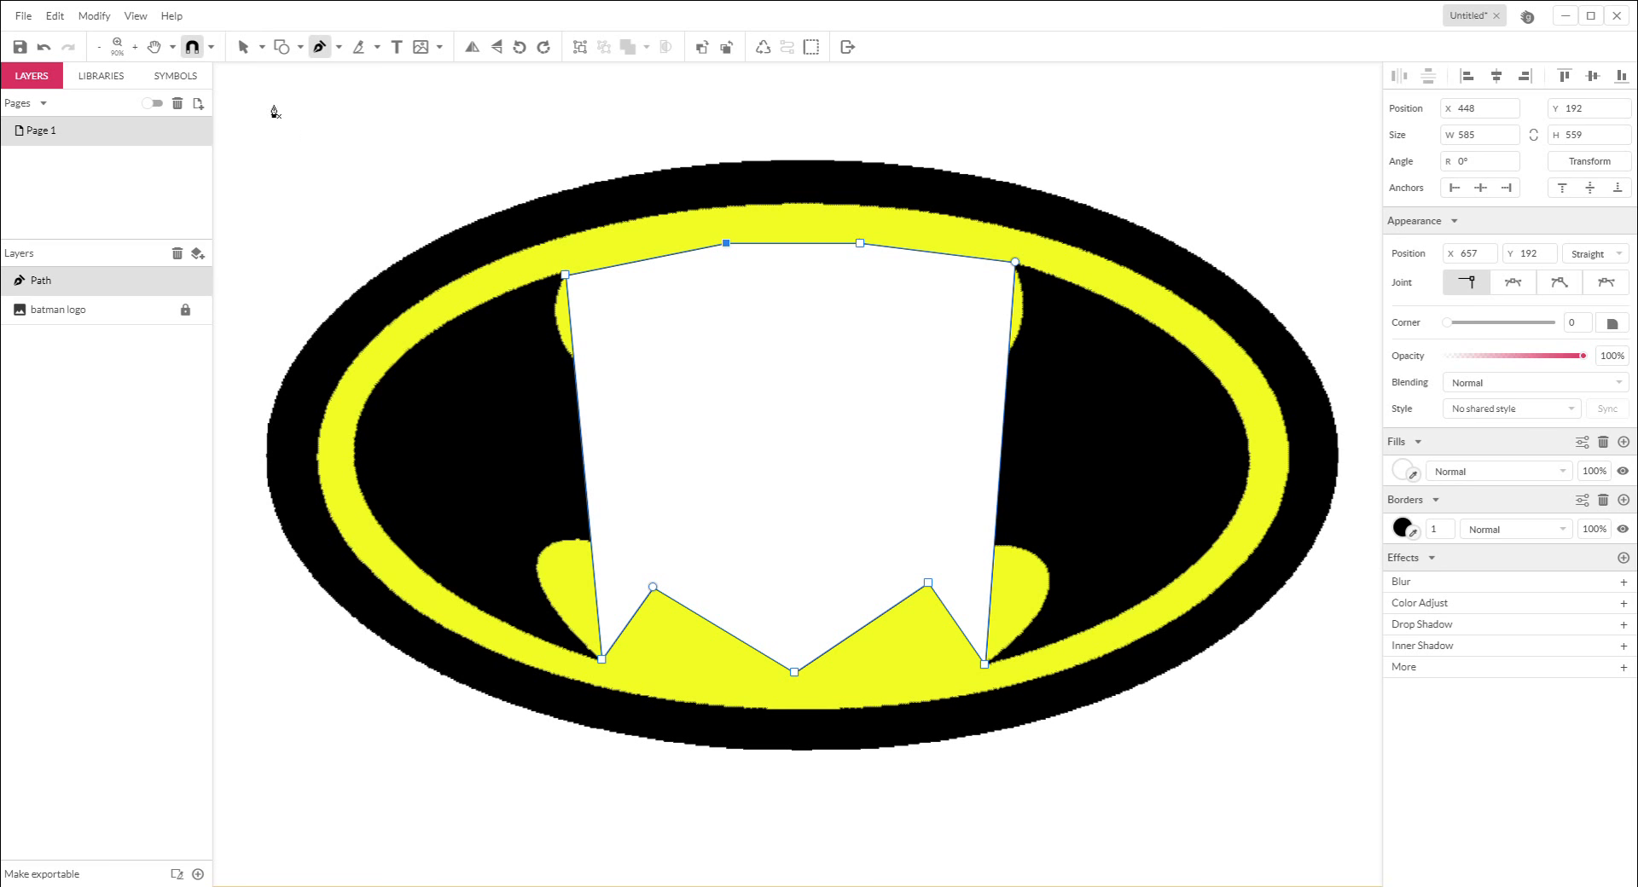
Bend the path's upper-left edge with Subselect to follow the yellow scallop between the left wing tip and left ear
{"action": "left_click", "coordinate": [262, 48]}
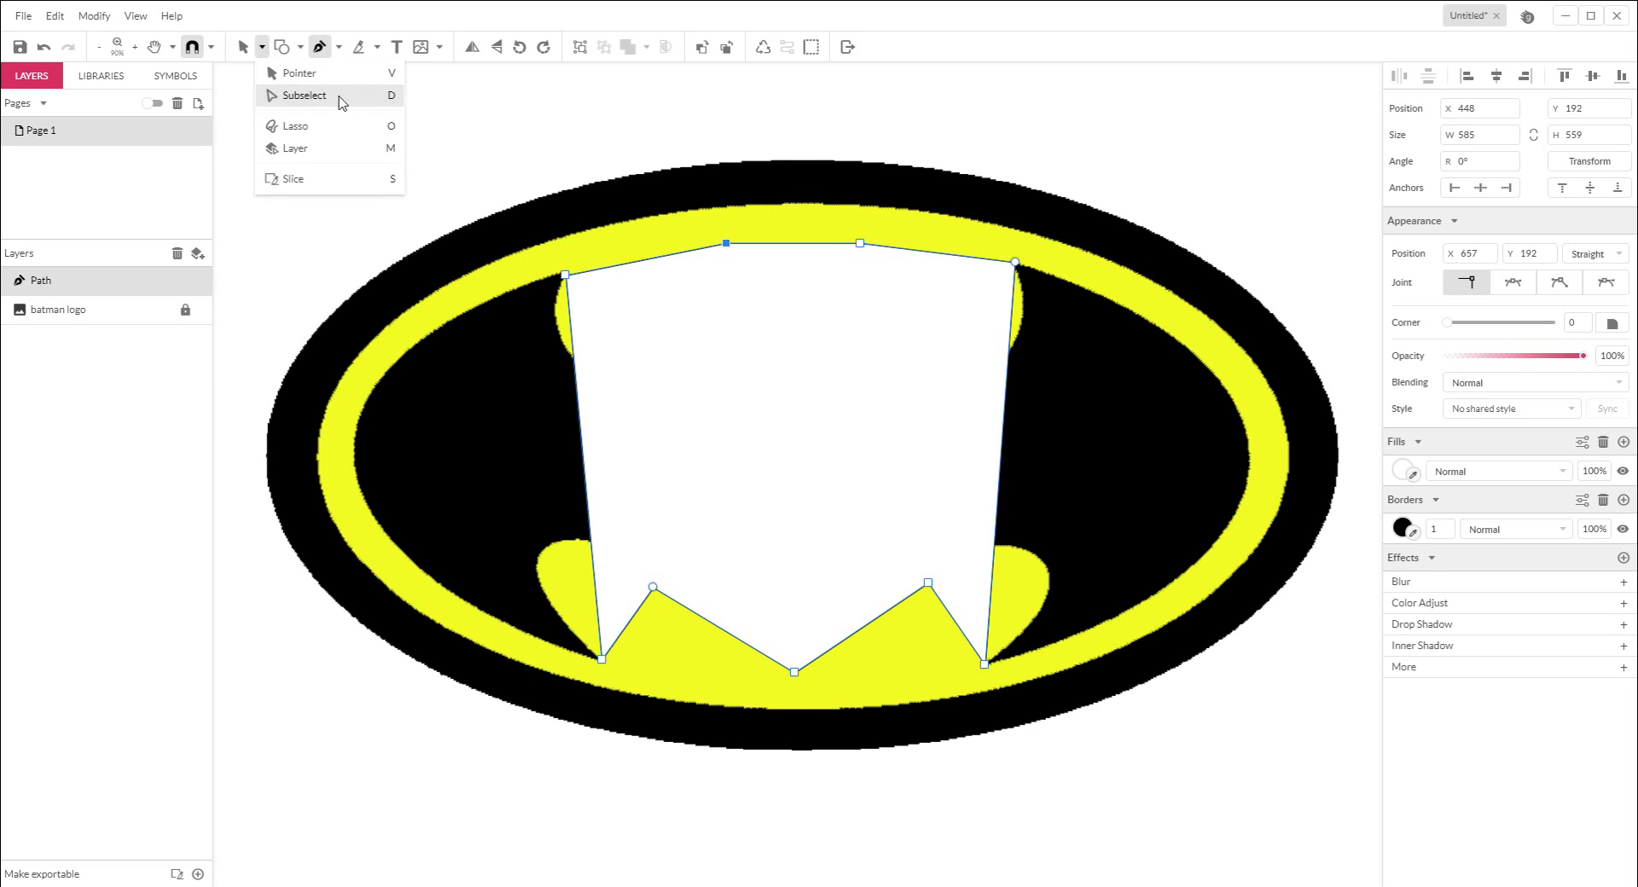
{"action": "left_click", "coordinate": [300, 97]}
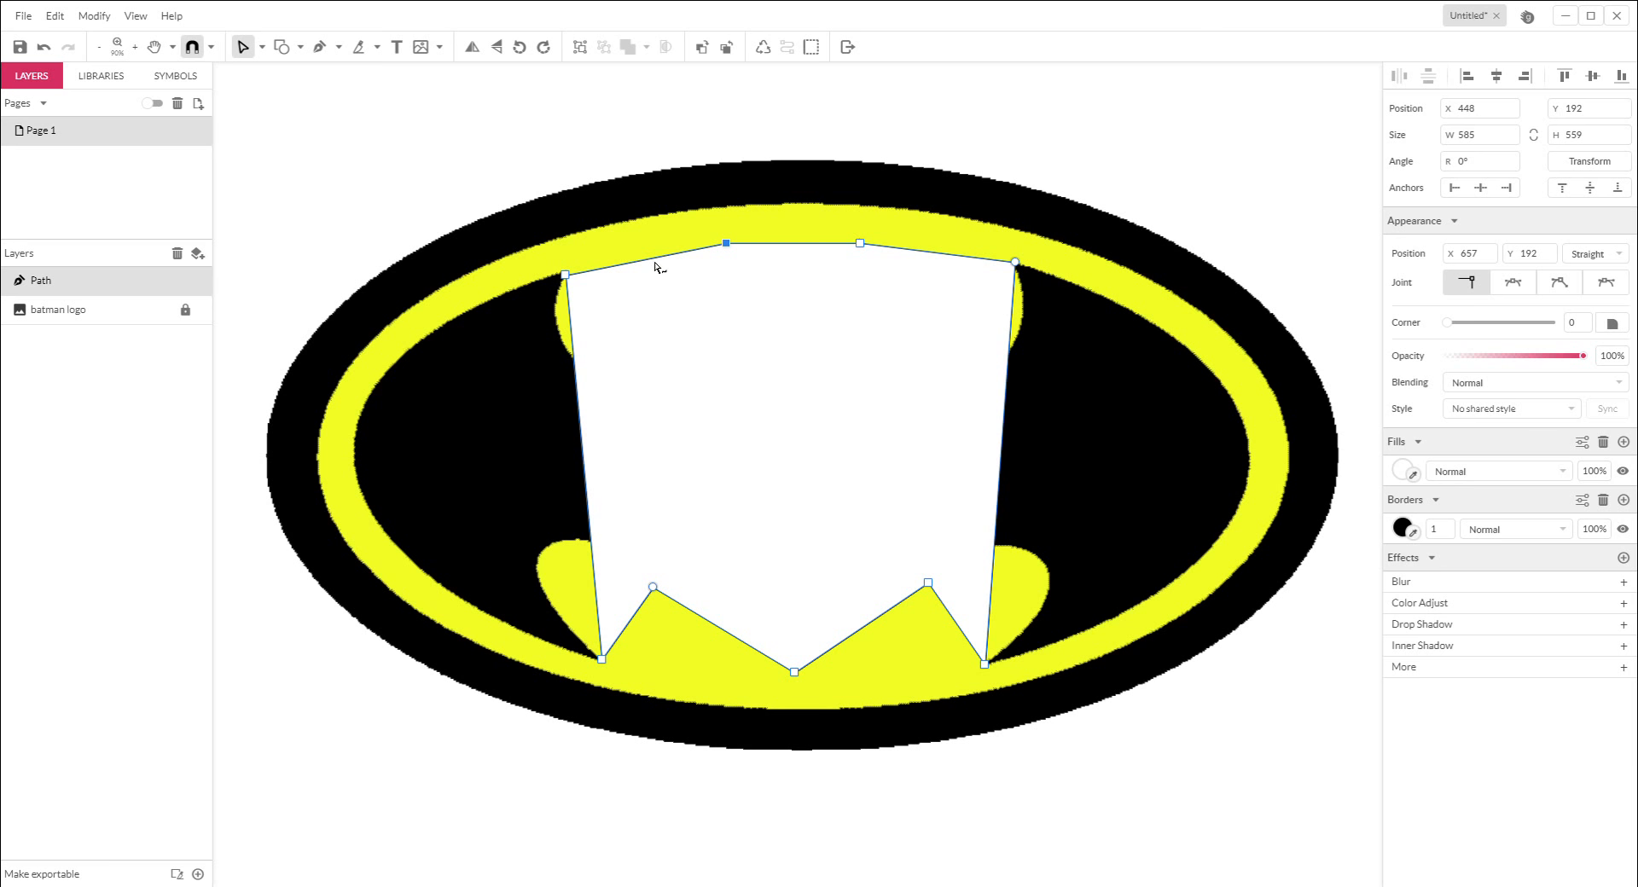
{"action": "left_click_drag", "start_coordinate": [653, 266], "coordinate": [656, 313]}
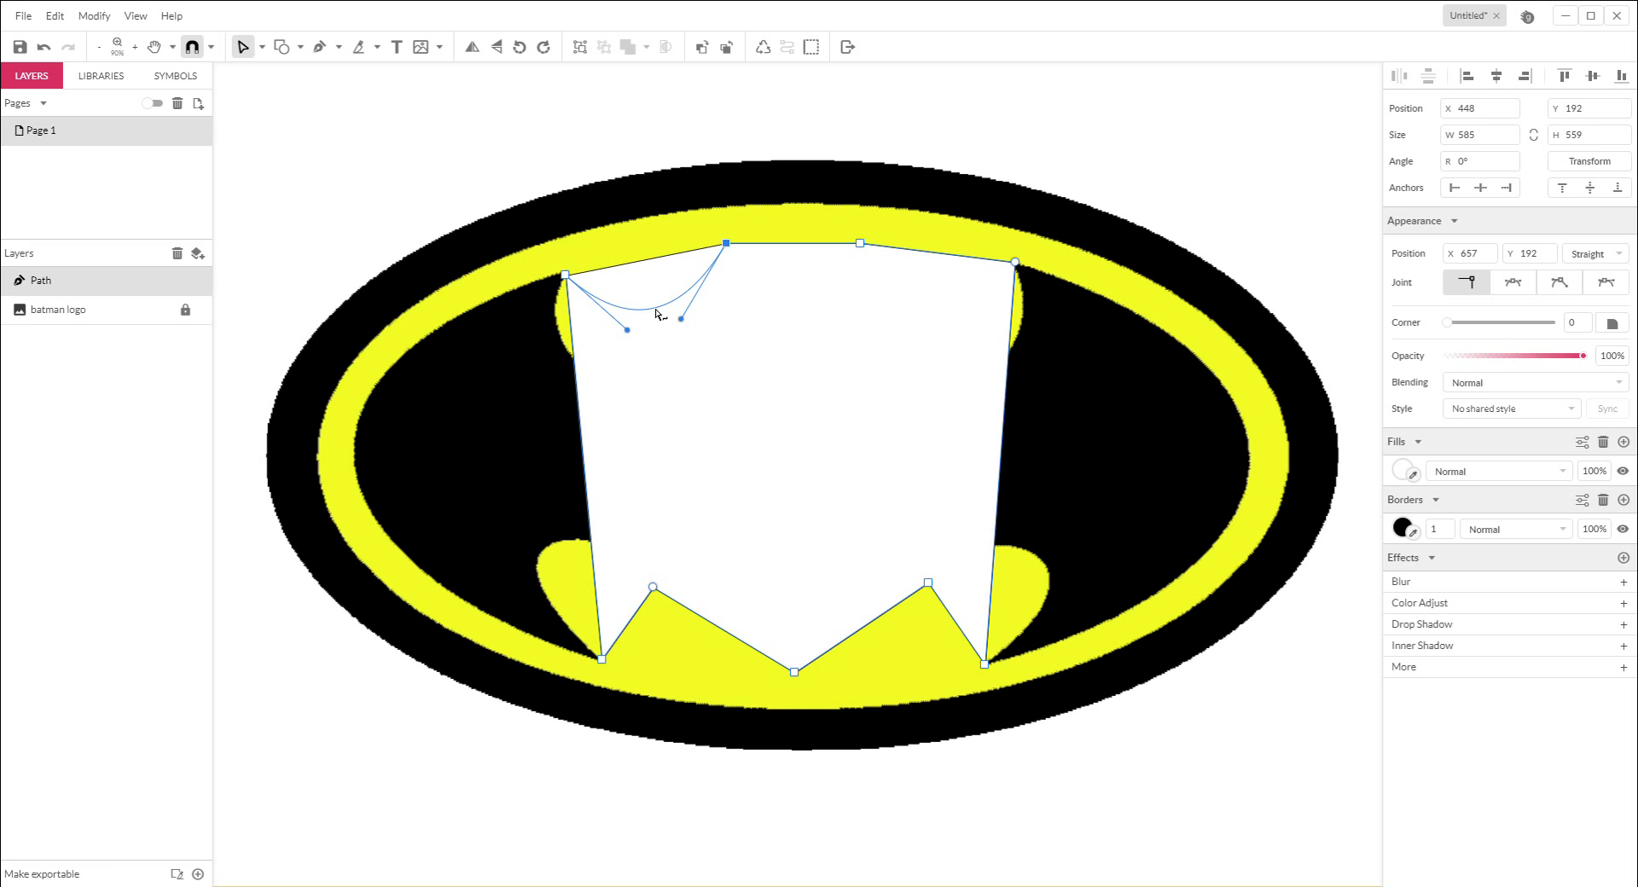
{"action": "left_click_drag", "start_coordinate": [657, 314], "coordinate": [629, 390]}
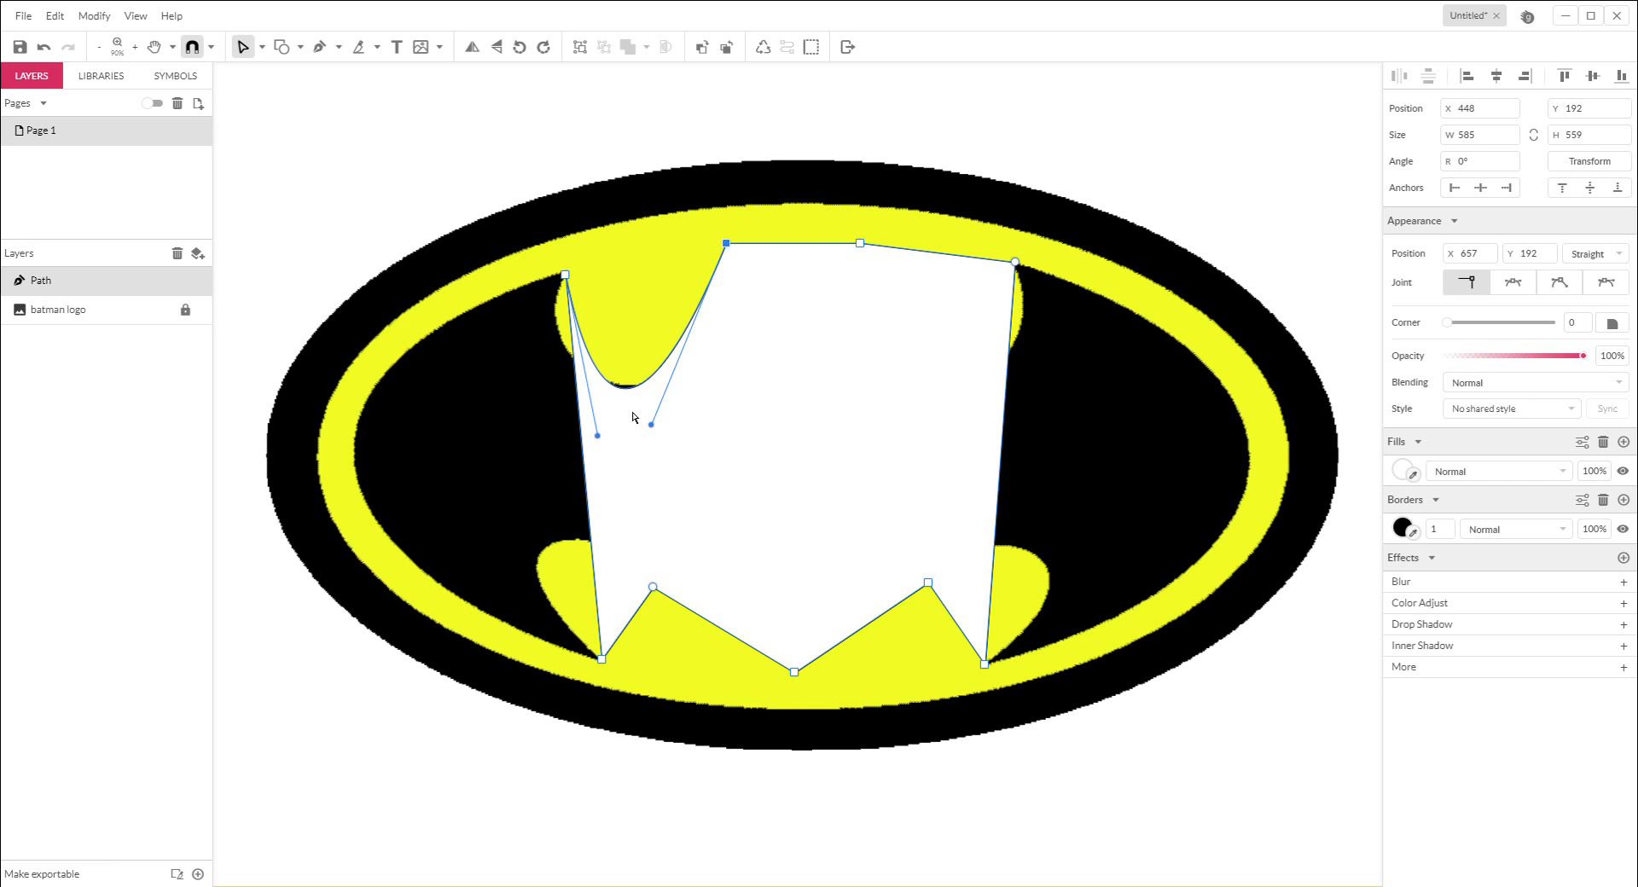
{"action": "left_click", "coordinate": [630, 389]}
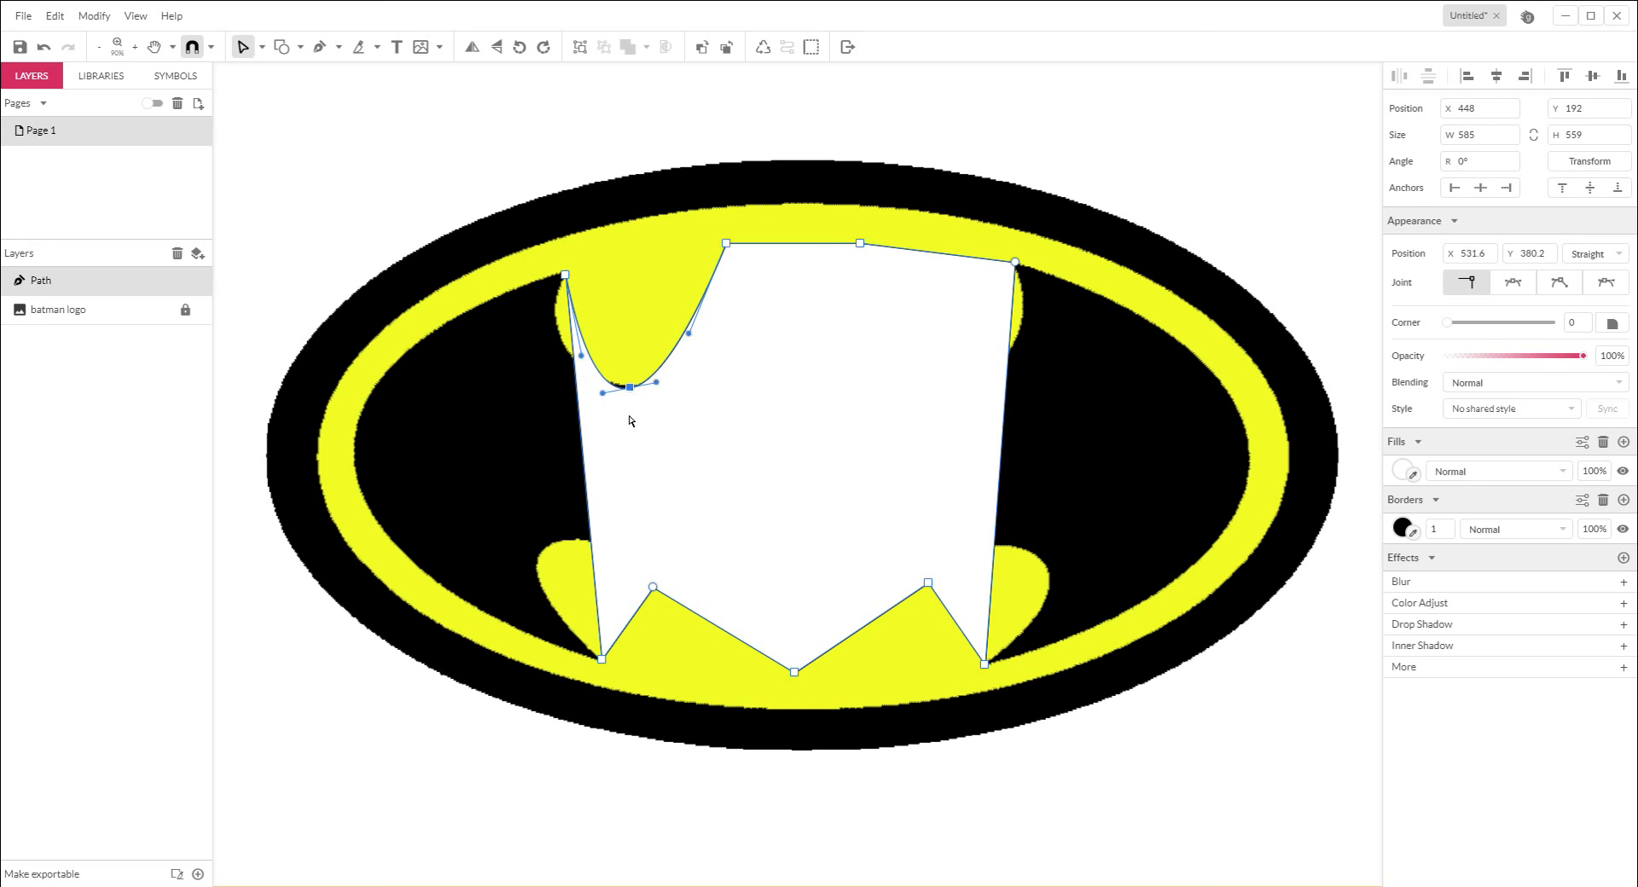
{"action": "key", "text": "Delete"}
{"action": "left_click_drag", "start_coordinate": [631, 332], "coordinate": [631, 390]}
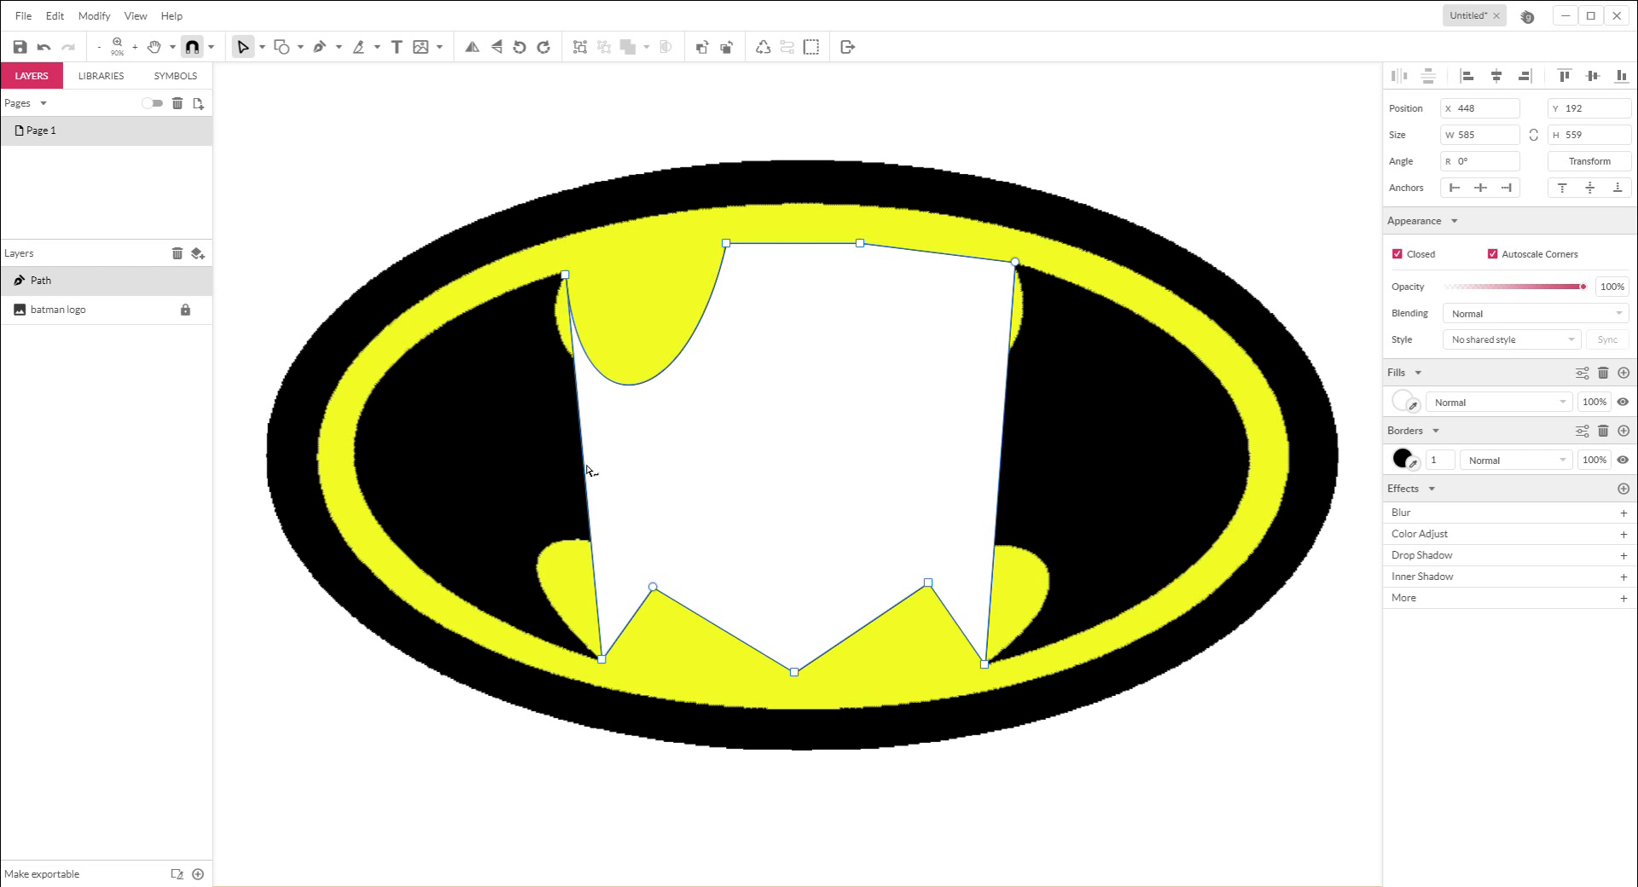
Bend both outer wing edges, the edge between the ears and the upper-right edge to match the bat's outline
{"action": "left_click_drag", "start_coordinate": [586, 469], "coordinate": [357, 468]}
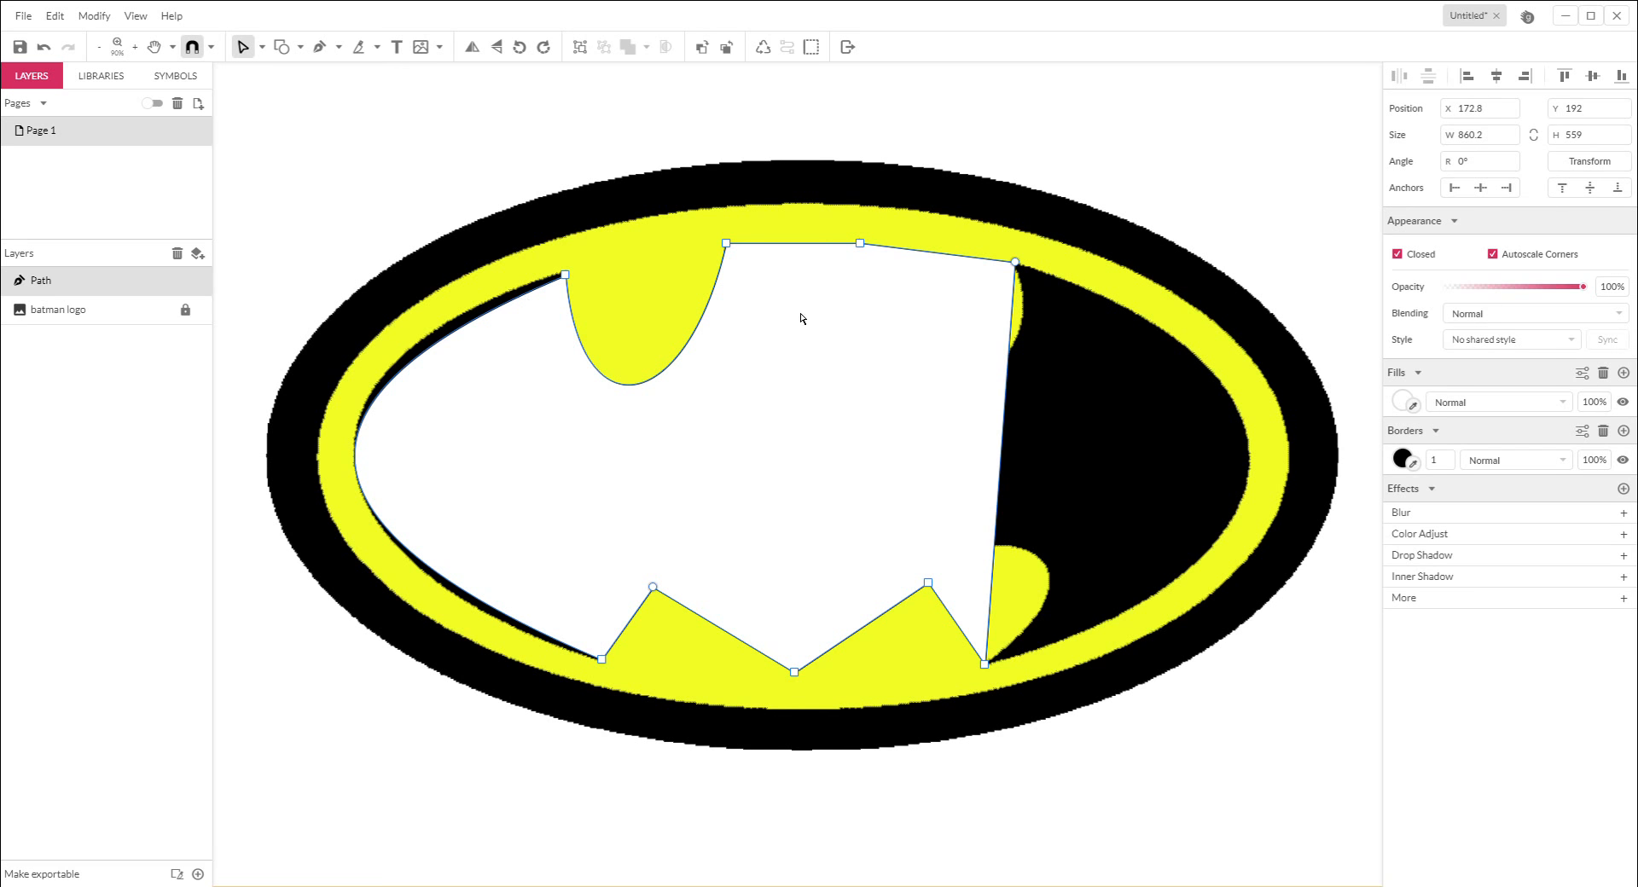
{"action": "left_click_drag", "start_coordinate": [796, 250], "coordinate": [794, 298]}
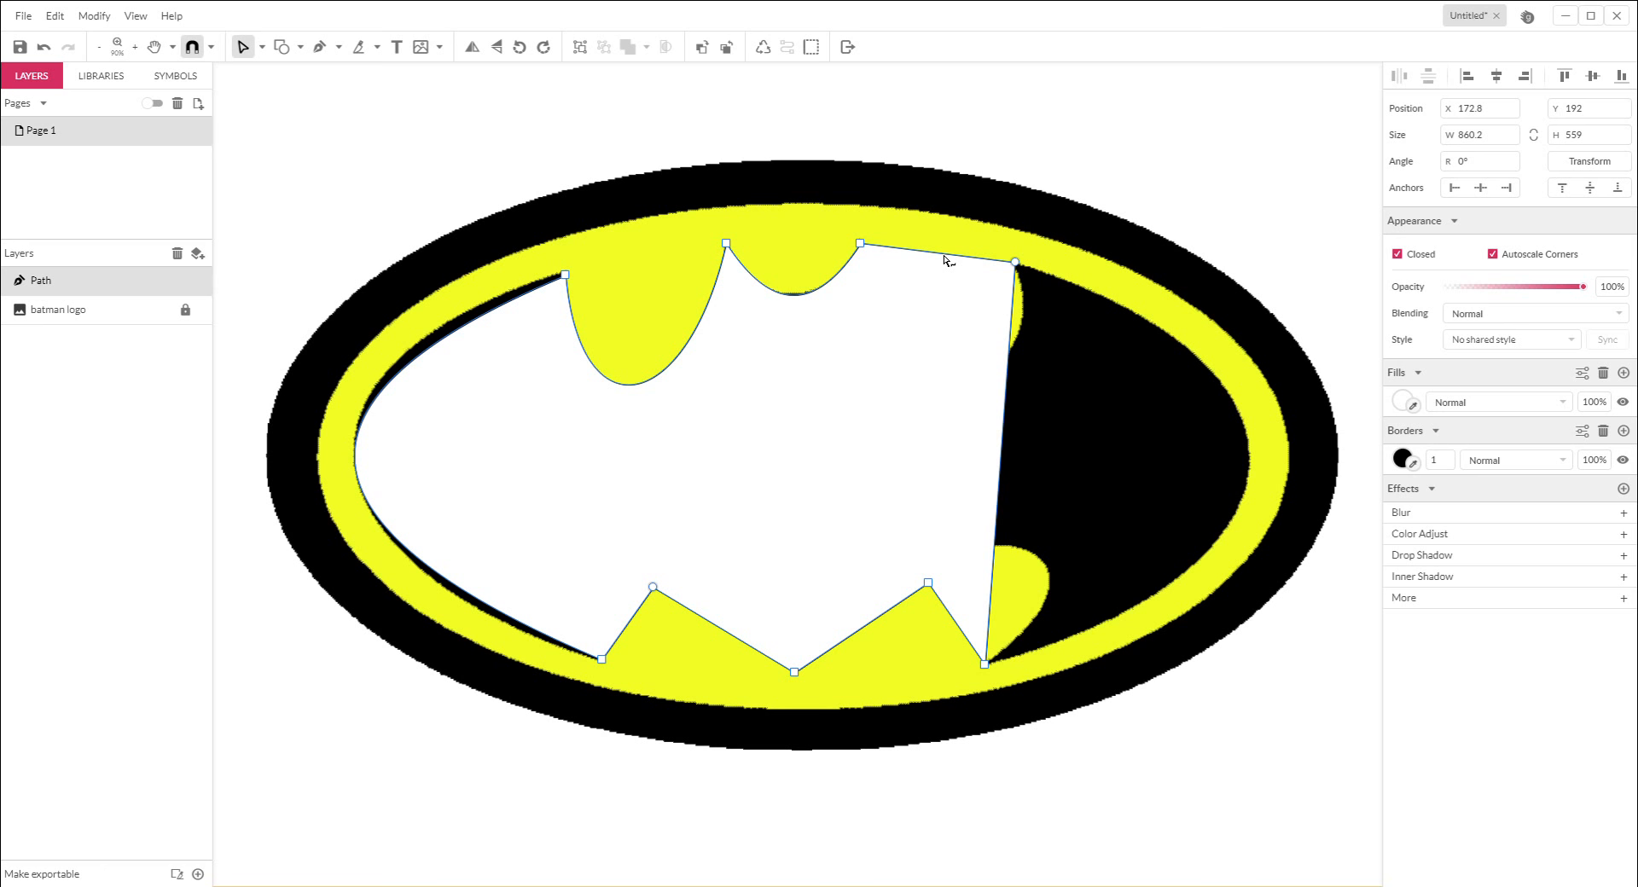
{"action": "left_click_drag", "start_coordinate": [1007, 431], "coordinate": [1248, 454]}
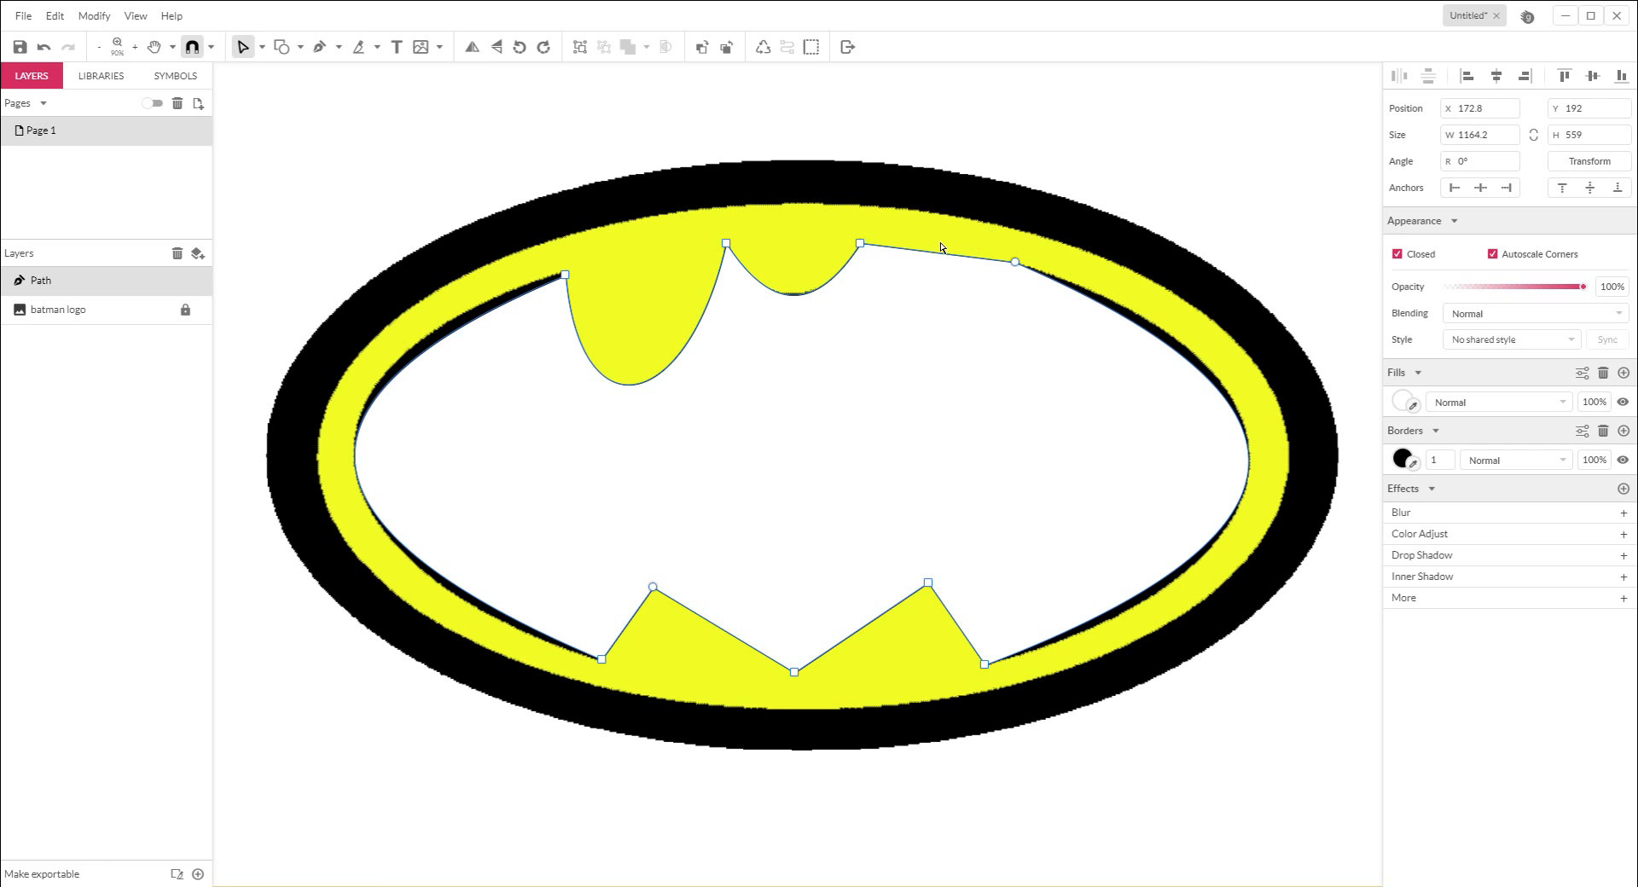
{"action": "left_click_drag", "start_coordinate": [943, 256], "coordinate": [959, 388]}
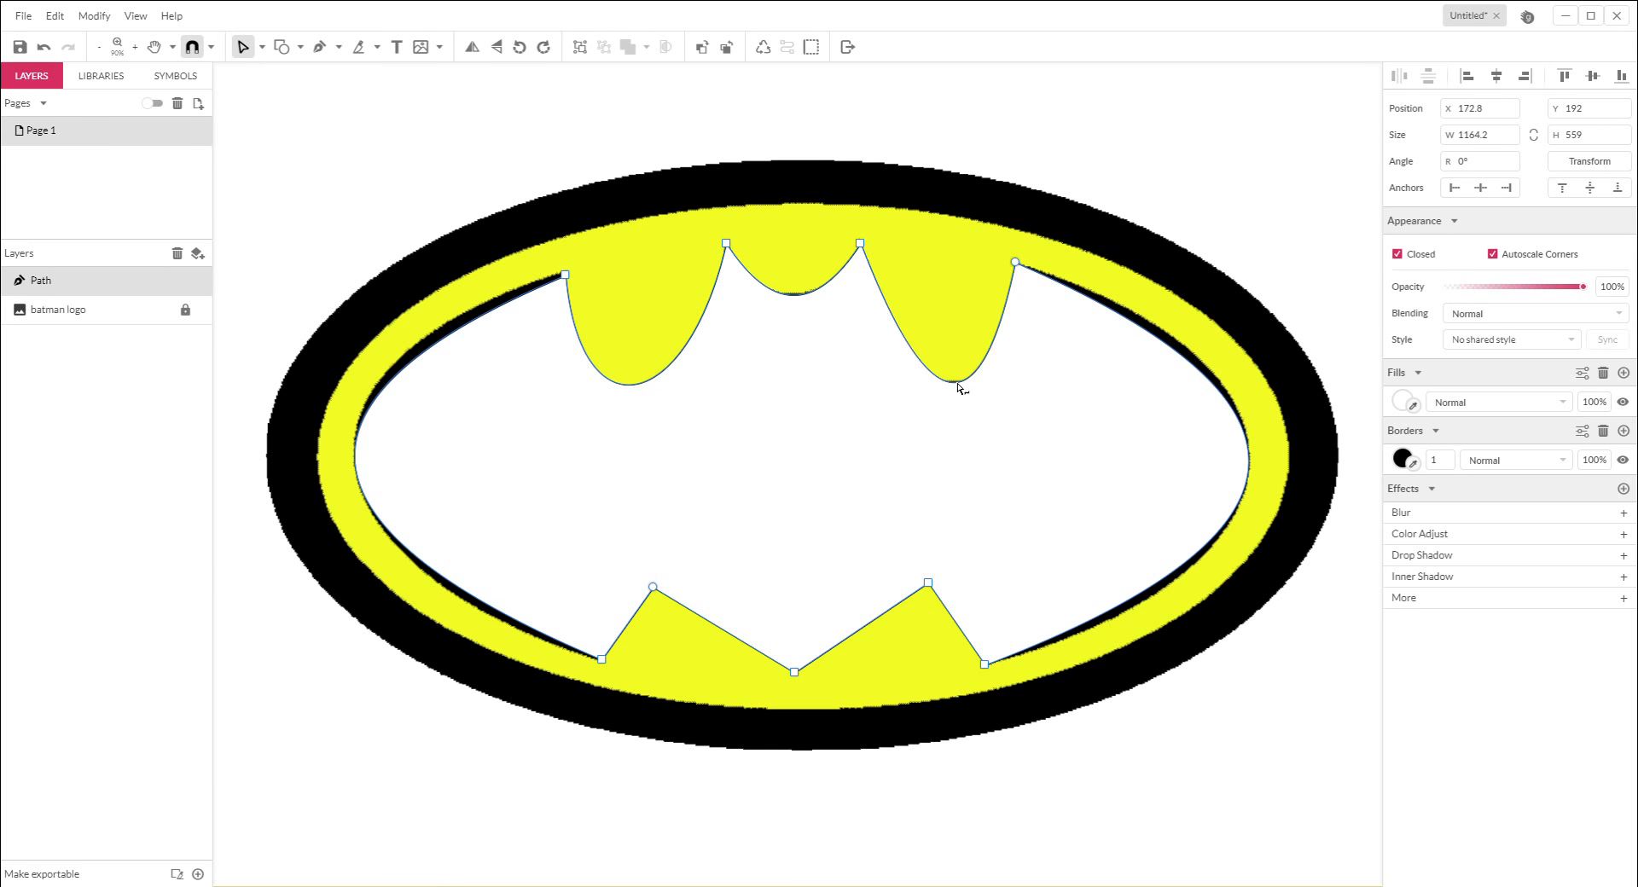
Bend the path's four lower edges into curves that follow the yellow lobes beneath the bat
{"action": "left_click_drag", "start_coordinate": [870, 629], "coordinate": [856, 556]}
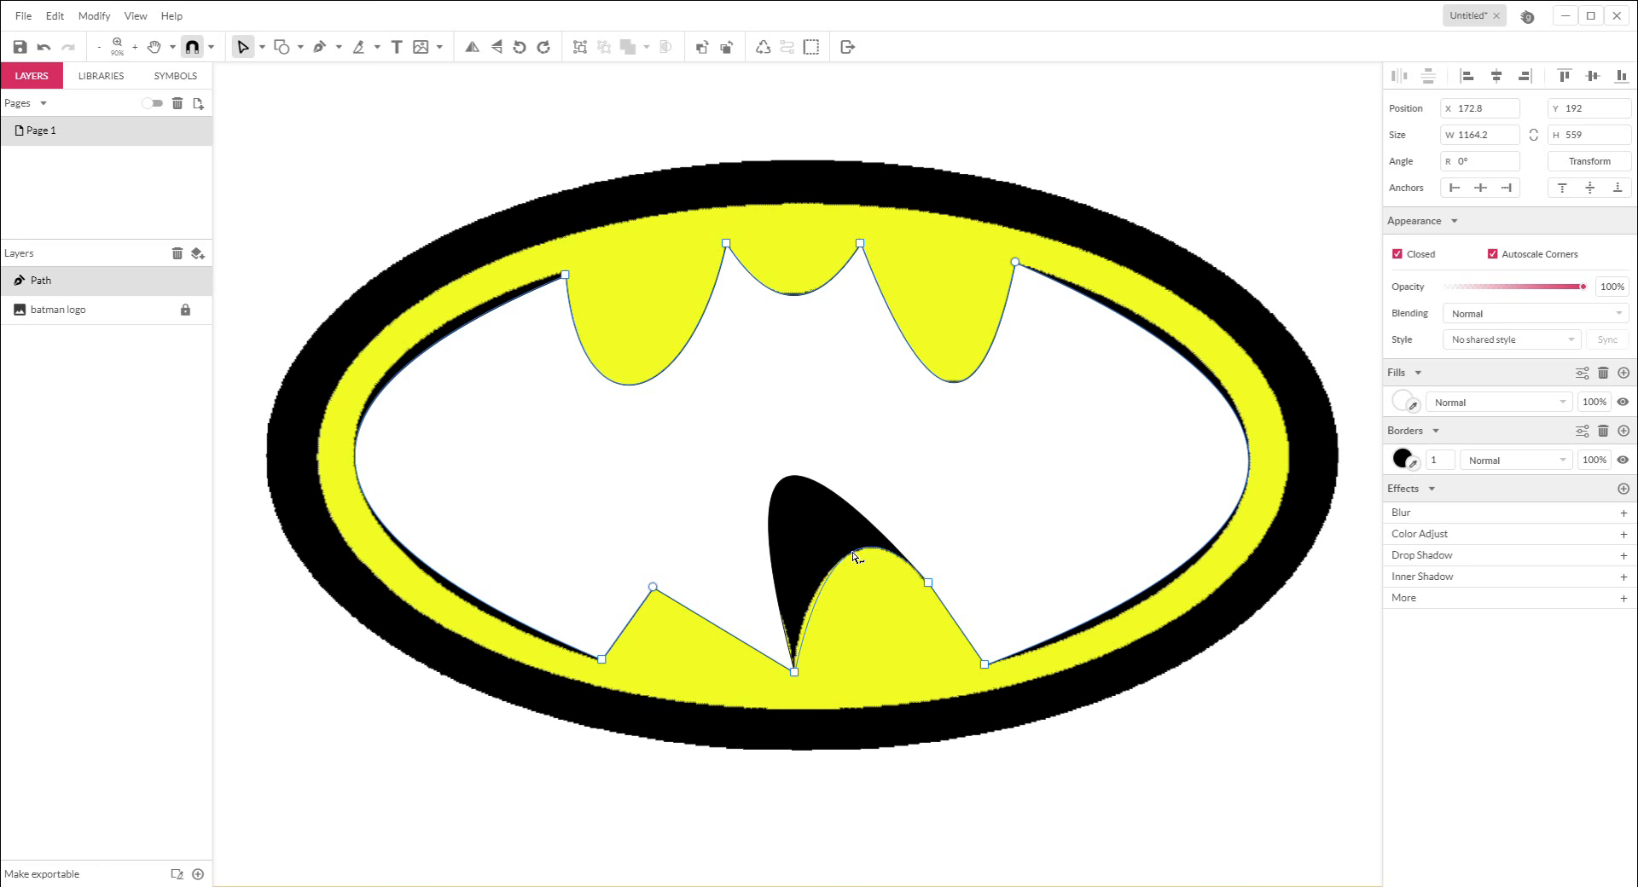
{"action": "left_click_drag", "start_coordinate": [709, 622], "coordinate": [731, 547]}
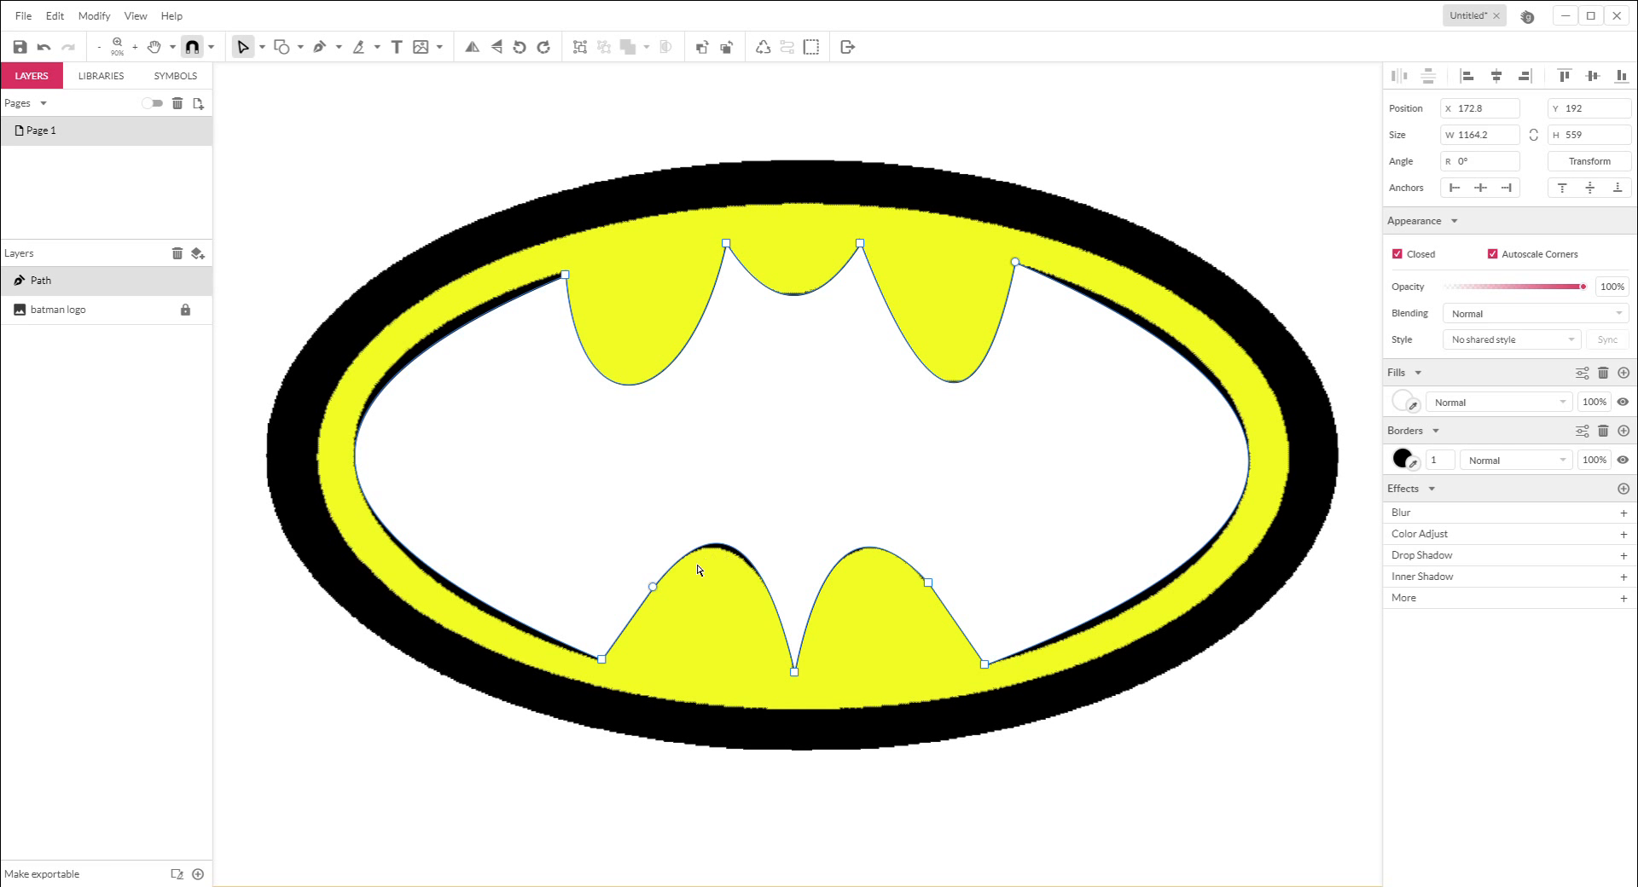
{"action": "left_click_drag", "start_coordinate": [633, 625], "coordinate": [540, 560]}
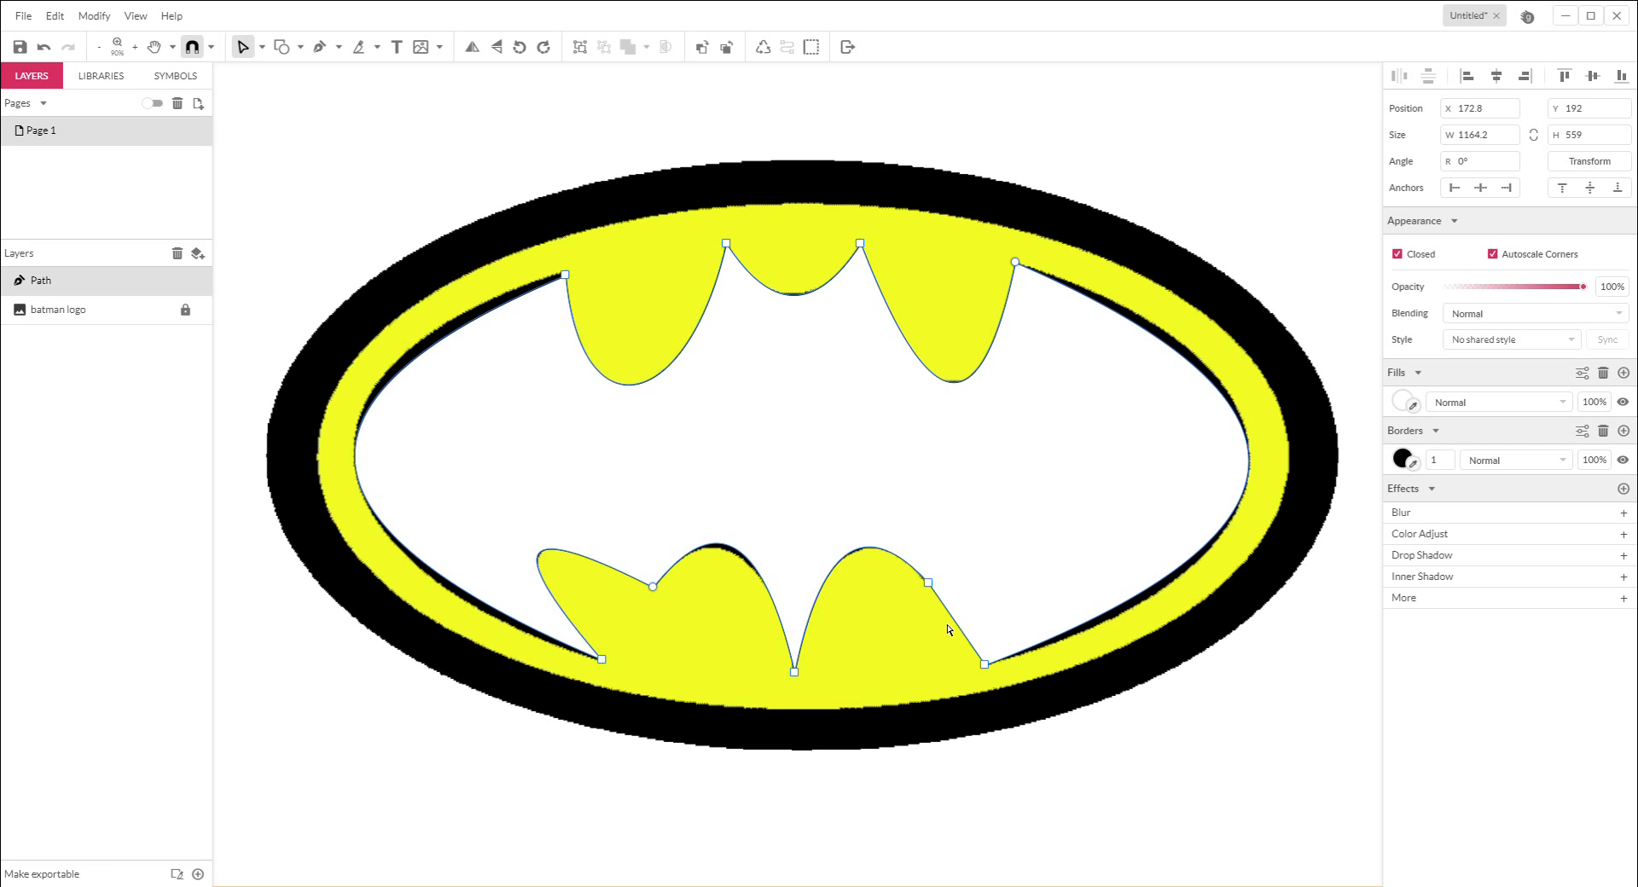
{"action": "left_click_drag", "start_coordinate": [958, 625], "coordinate": [1049, 569]}
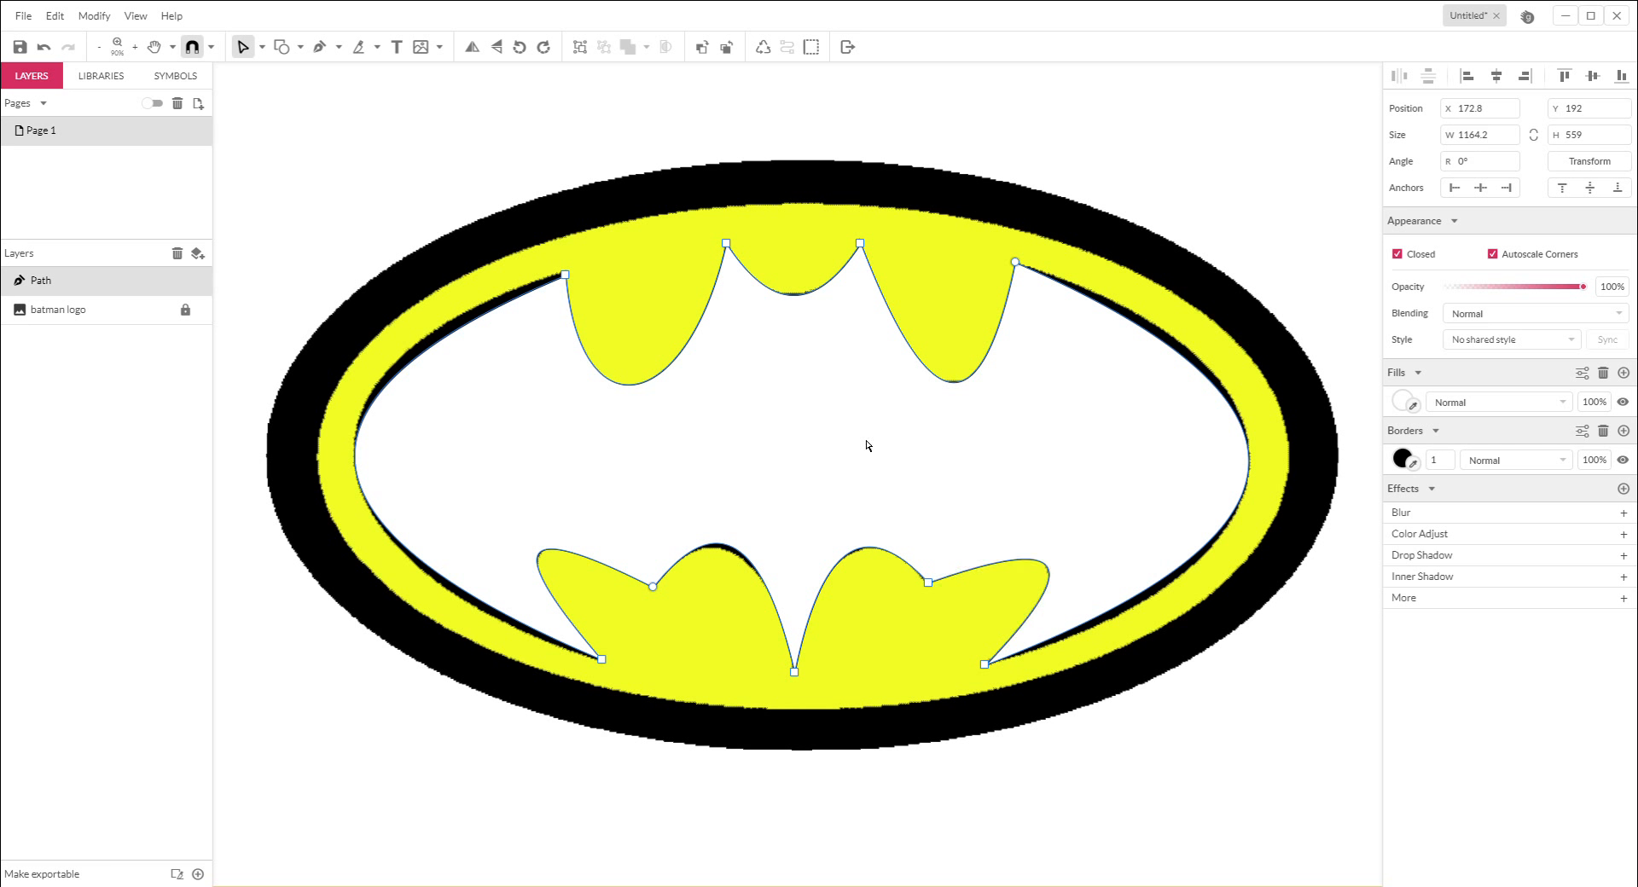
{"action": "left_click_drag", "start_coordinate": [732, 550], "coordinate": [730, 556]}
Adjust the curve handles of the left wing's outer edge to fit the inner rim of the yellow ring
{"action": "left_click", "coordinate": [565, 275]}
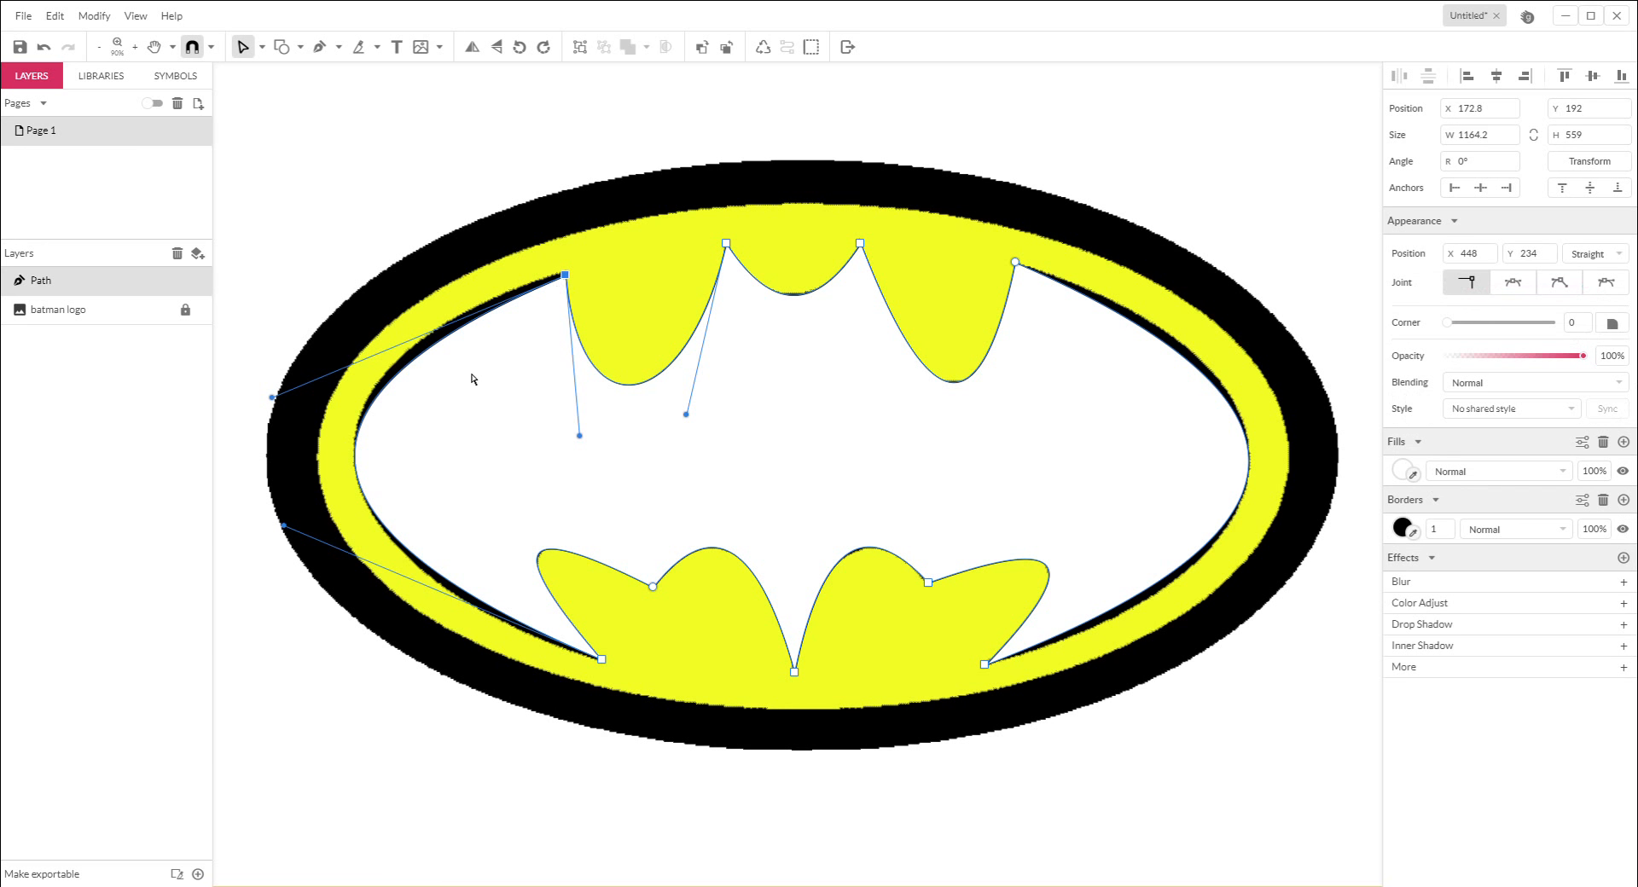
{"action": "mouse_move", "coordinate": [273, 398]}
{"action": "left_mouse_down"}
{"action": "mouse_move", "coordinate": [432, 366]}
{"action": "mouse_move", "coordinate": [252, 384]}
{"action": "mouse_move", "coordinate": [255, 275]}
{"action": "mouse_move", "coordinate": [278, 294]}
{"action": "mouse_move", "coordinate": [281, 369]}
{"action": "left_mouse_up"}
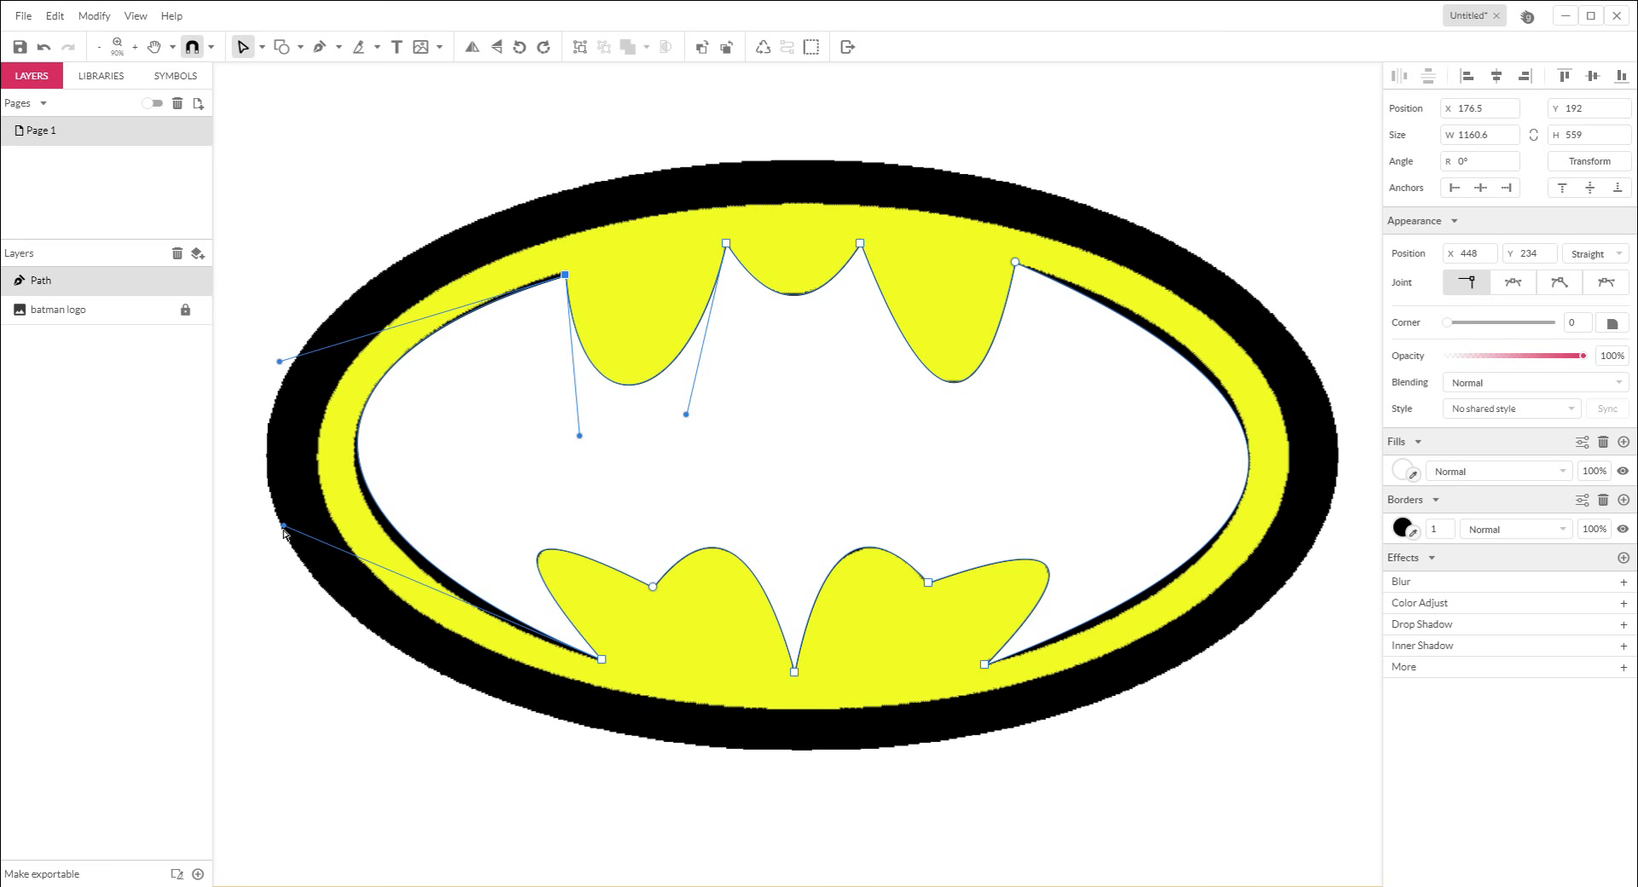
{"action": "left_click_drag", "start_coordinate": [284, 527], "coordinate": [293, 569]}
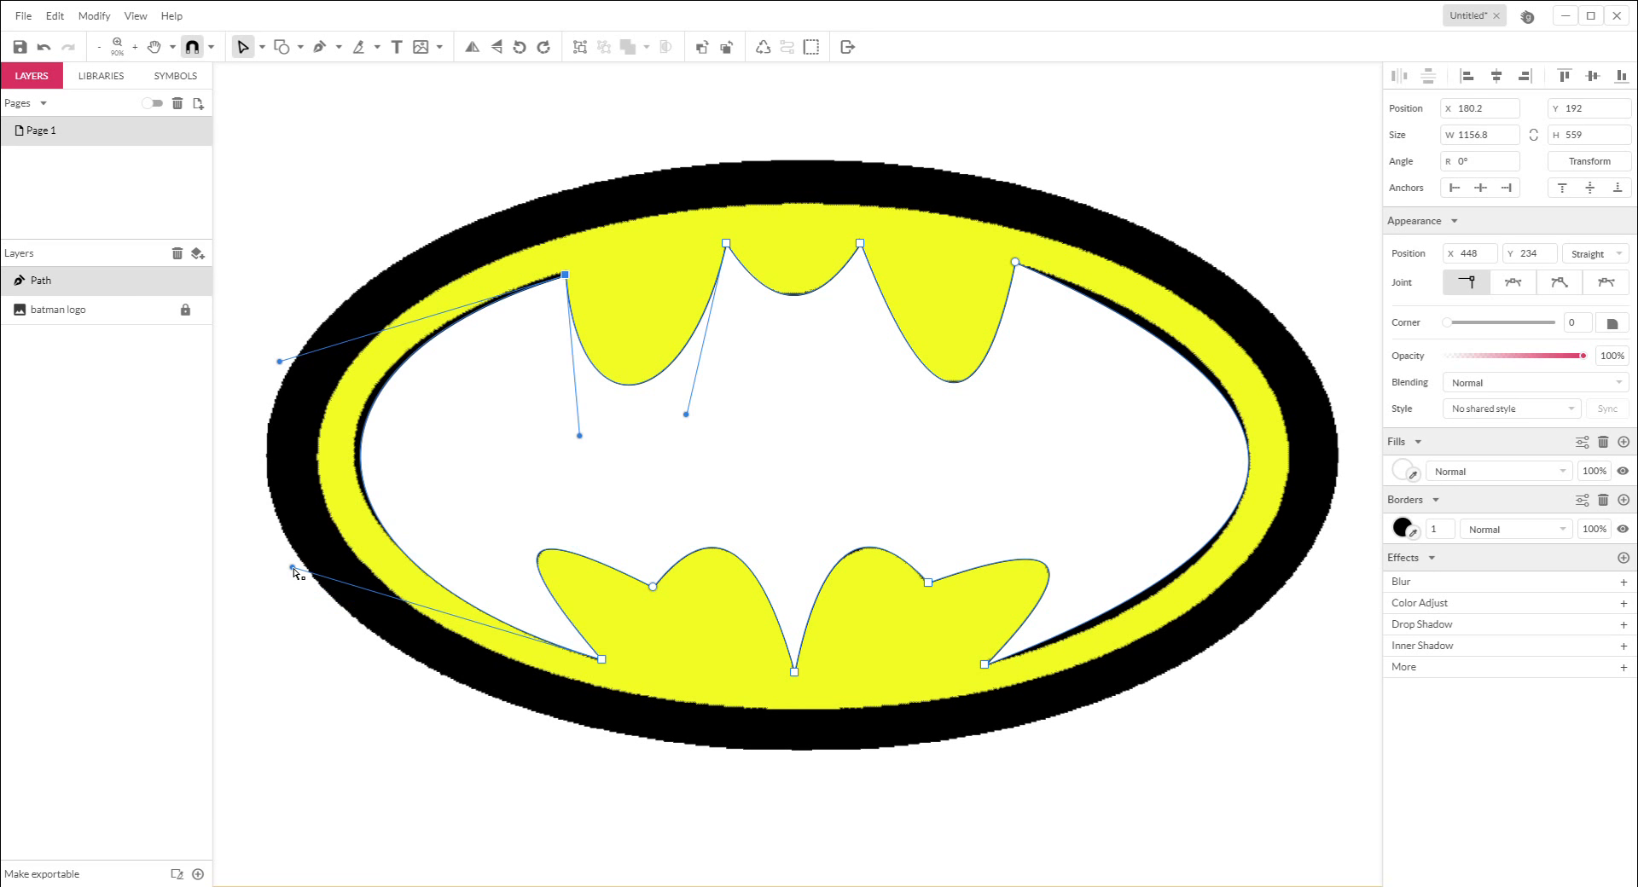
{"action": "mouse_move", "coordinate": [281, 362]}
{"action": "left_mouse_down"}
{"action": "mouse_move", "coordinate": [249, 362]}
{"action": "mouse_move", "coordinate": [262, 365]}
{"action": "left_mouse_up"}
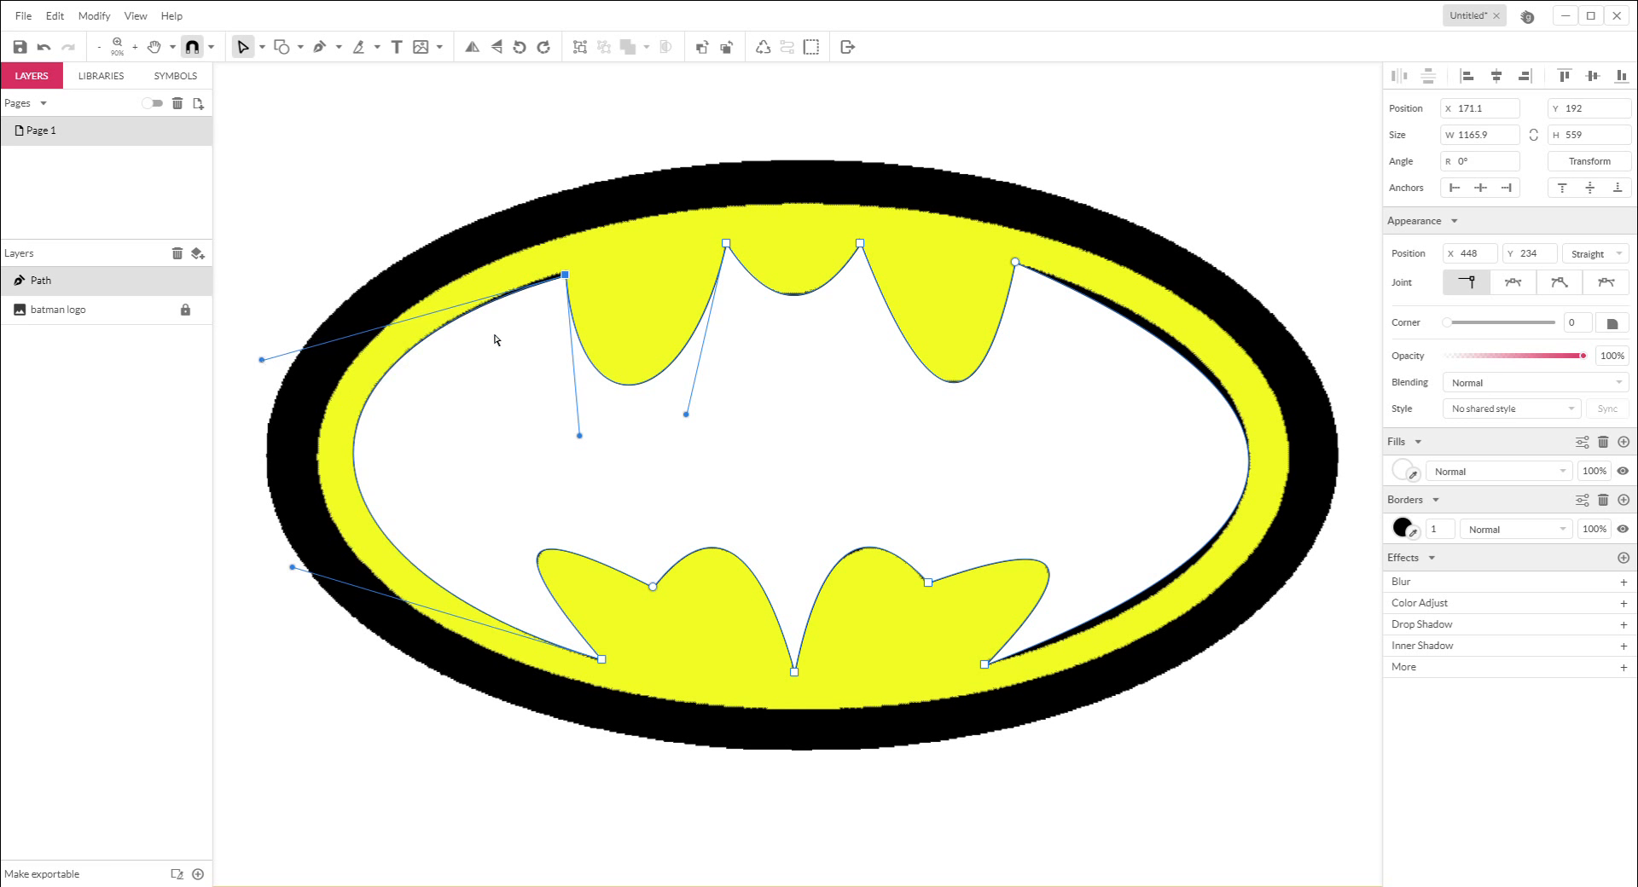
{"action": "left_click_drag", "start_coordinate": [566, 276], "coordinate": [566, 277]}
Adjust the curve handles of the lower-left outer edge to fit the rounded yellow lobe
{"action": "left_click", "coordinate": [653, 587]}
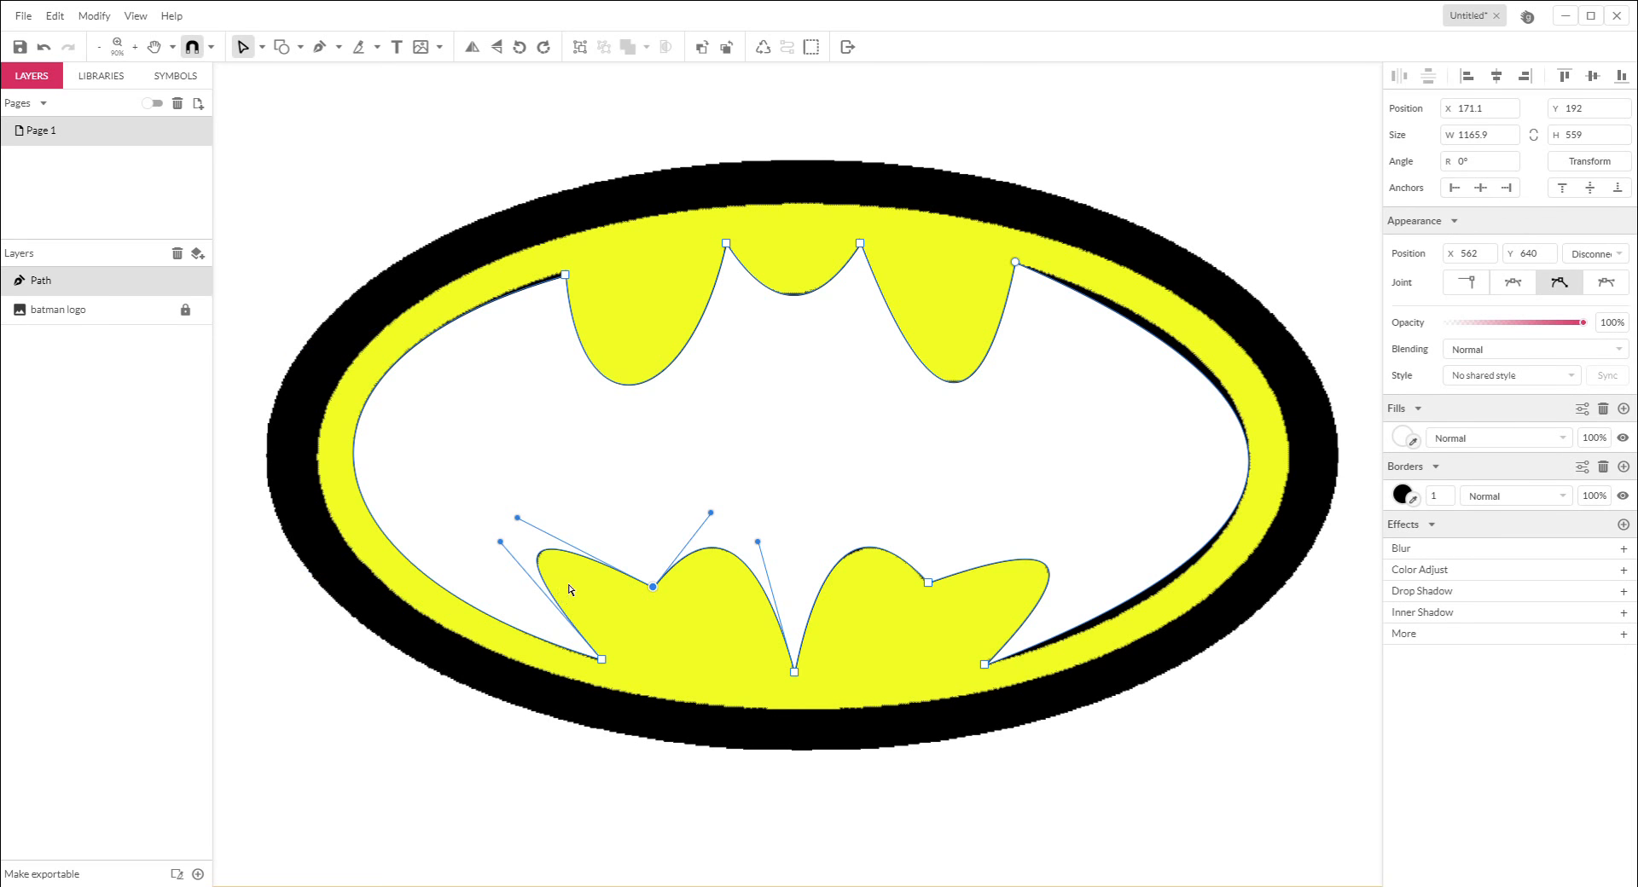
{"action": "left_click_drag", "start_coordinate": [572, 454], "coordinate": [616, 499]}
{"action": "left_click_drag", "start_coordinate": [501, 546], "coordinate": [450, 540]}
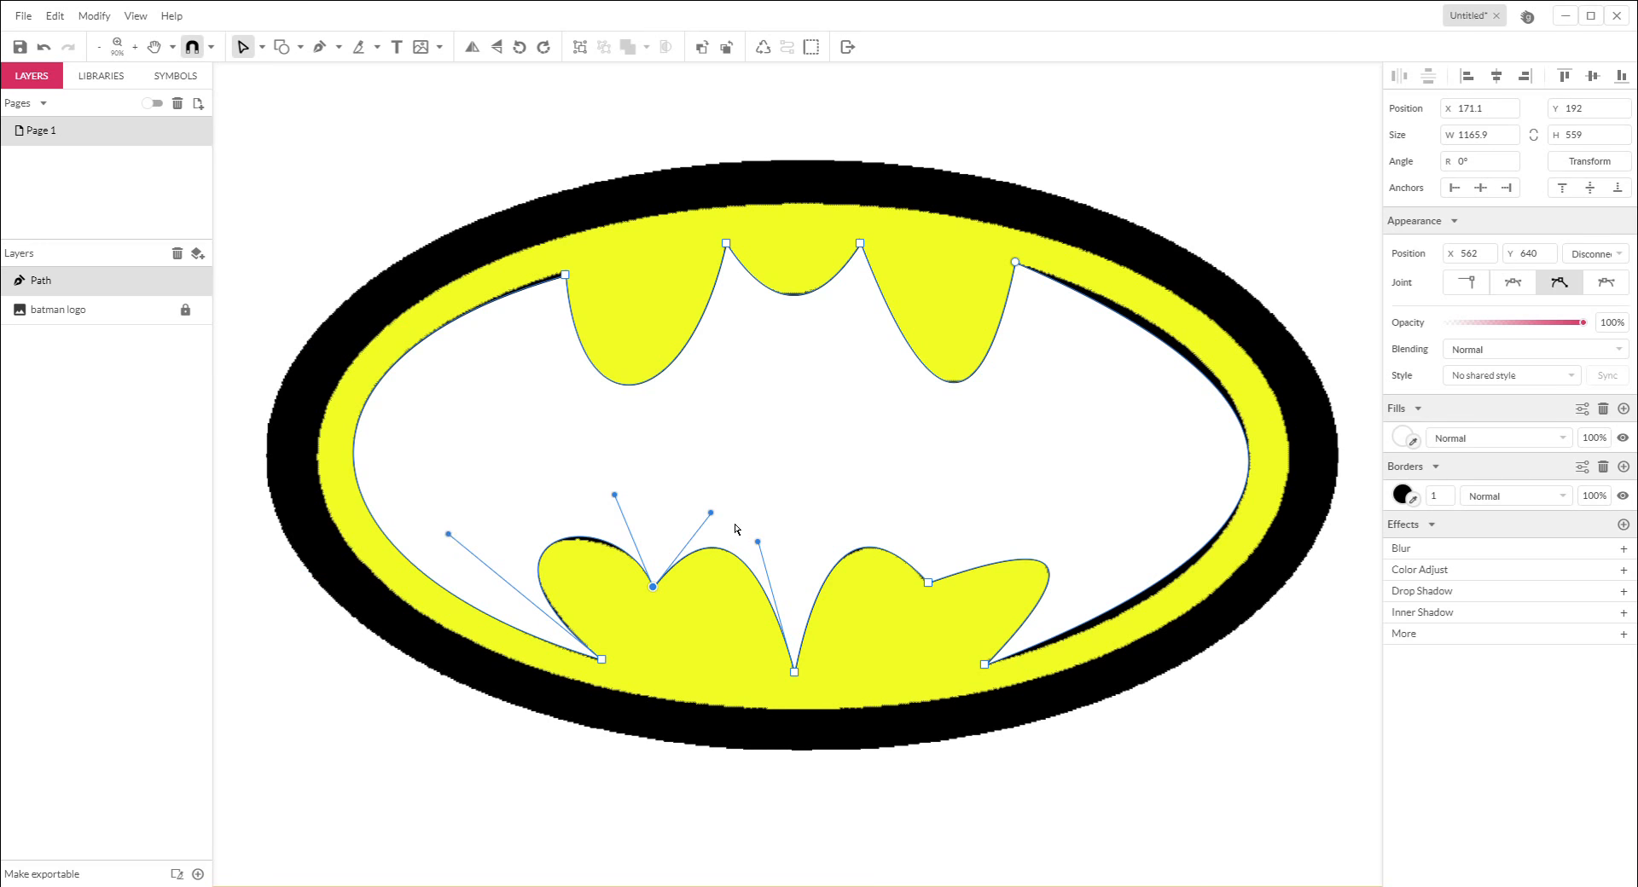
Refine both curve handles at the bat's bottom centre point to fit the two inner lobes
{"action": "mouse_move", "coordinate": [758, 541]}
{"action": "left_mouse_down"}
{"action": "mouse_move", "coordinate": [794, 539]}
{"action": "mouse_move", "coordinate": [776, 544]}
{"action": "left_mouse_up"}
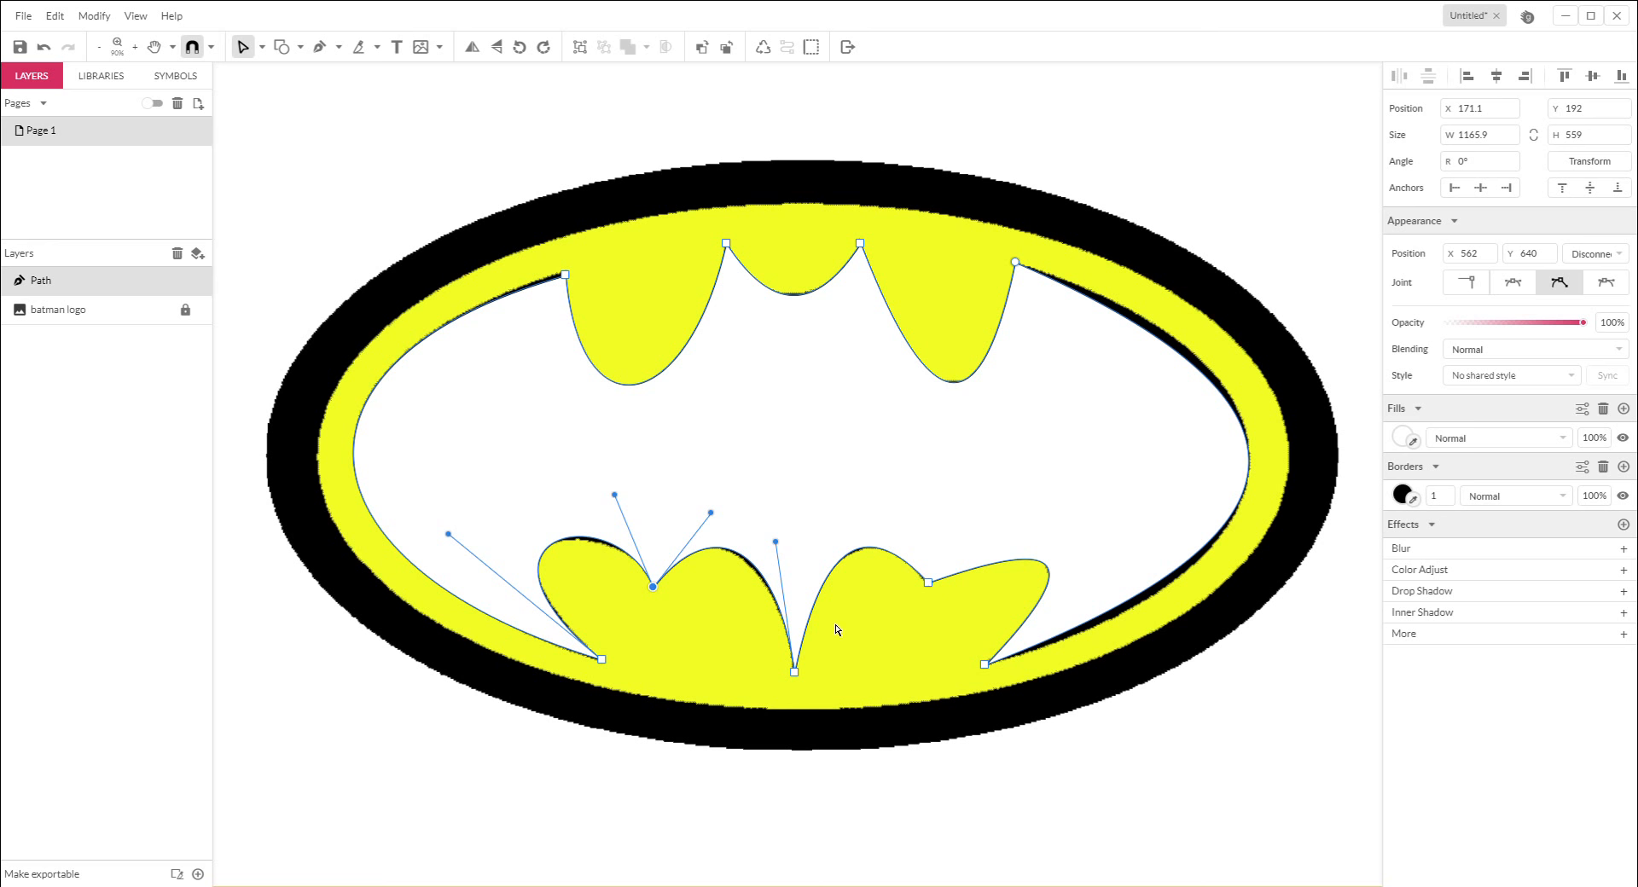
{"action": "left_click", "coordinate": [794, 672]}
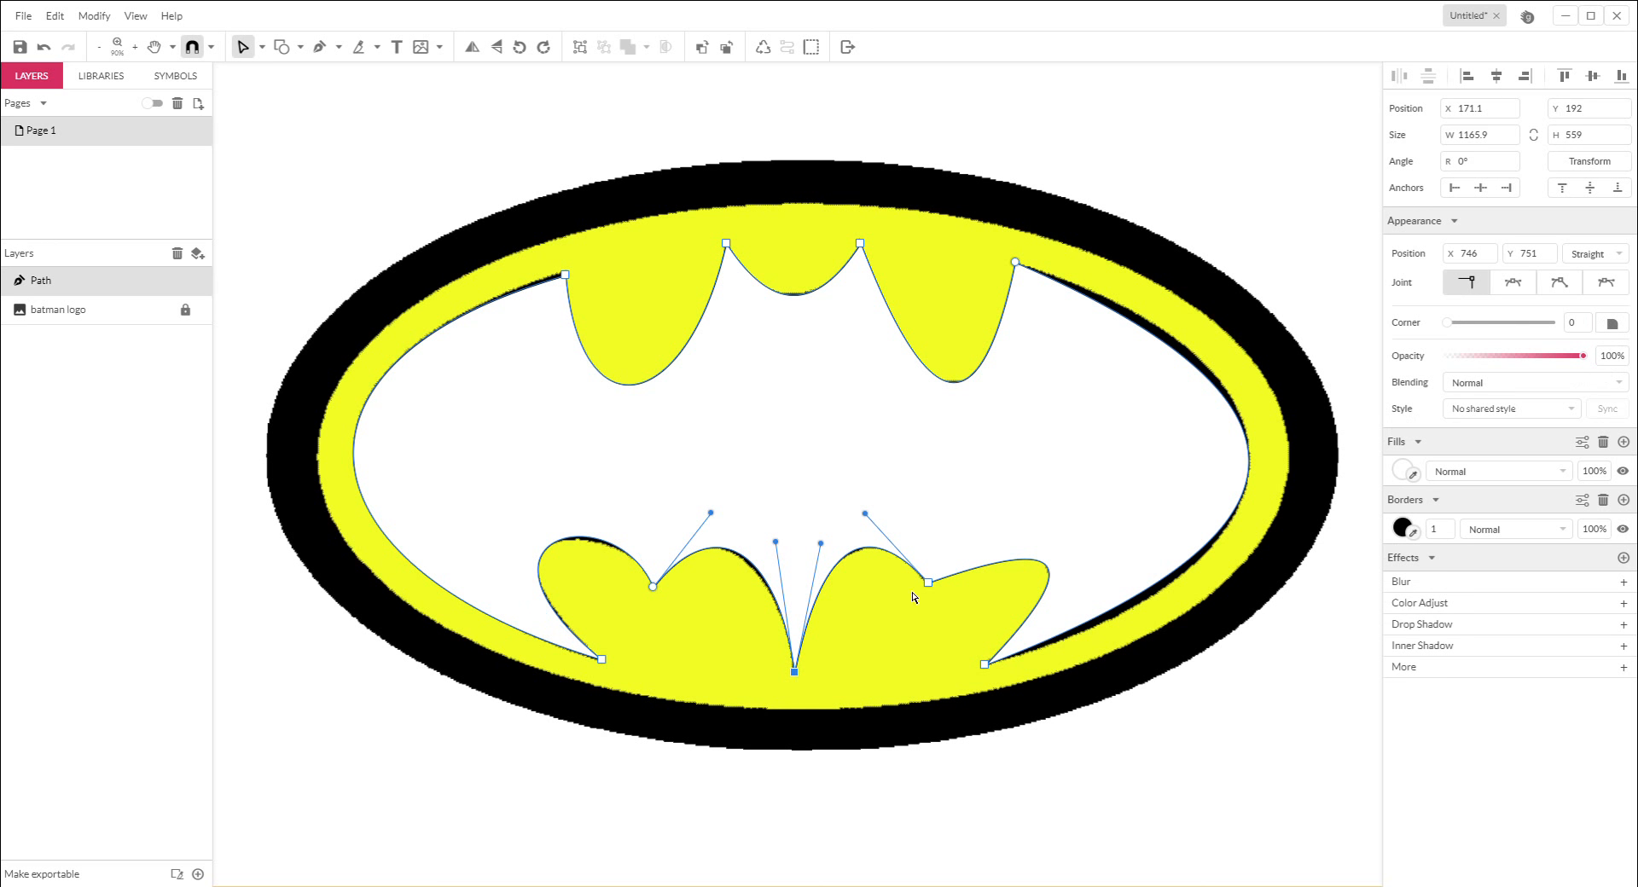
{"action": "mouse_move", "coordinate": [820, 543]}
{"action": "left_mouse_down"}
{"action": "mouse_move", "coordinate": [798, 520]}
{"action": "mouse_move", "coordinate": [808, 549]}
{"action": "left_mouse_up"}
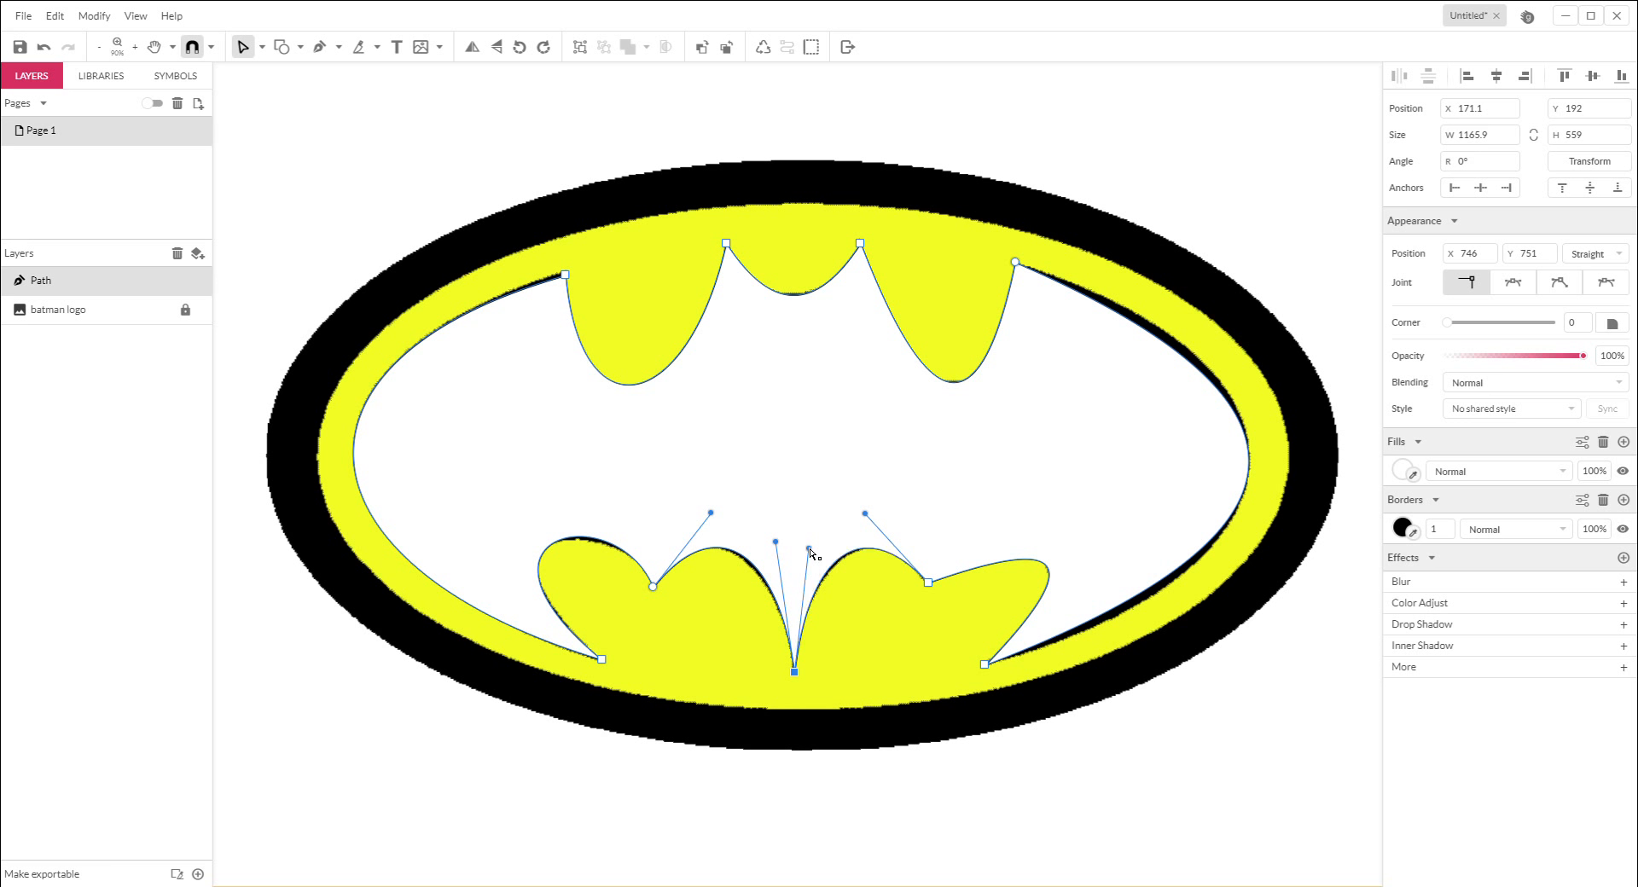
Adjust the curve handles of the lower-right outer edge to fit the rounded yellow lobe, undoing the last small handle change
{"action": "left_click", "coordinate": [929, 586]}
{"action": "left_click_drag", "start_coordinate": [1067, 535], "coordinate": [992, 504]}
{"action": "left_click_drag", "start_coordinate": [1086, 562], "coordinate": [1132, 563]}
{"action": "left_click", "coordinate": [928, 582]}
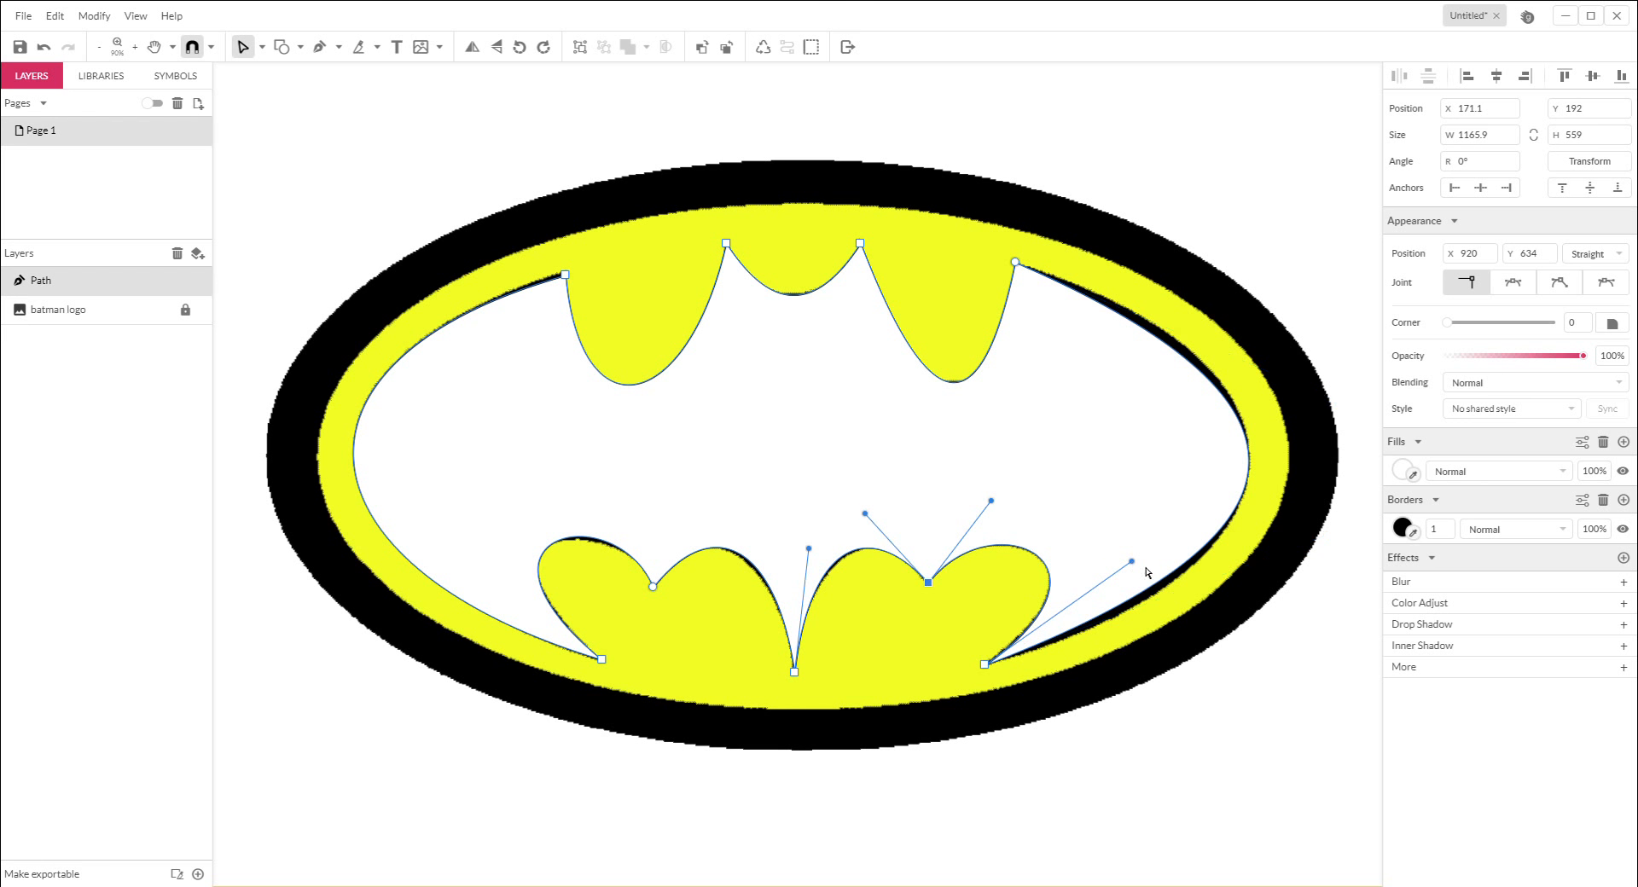
{"action": "left_click_drag", "start_coordinate": [1134, 567], "coordinate": [1136, 576]}
{"action": "key", "text": "ctrl+z"}
Adjust both curve handles of the right wing's outer edge to fit the inner rim of the yellow ring
{"action": "left_click", "coordinate": [987, 666]}
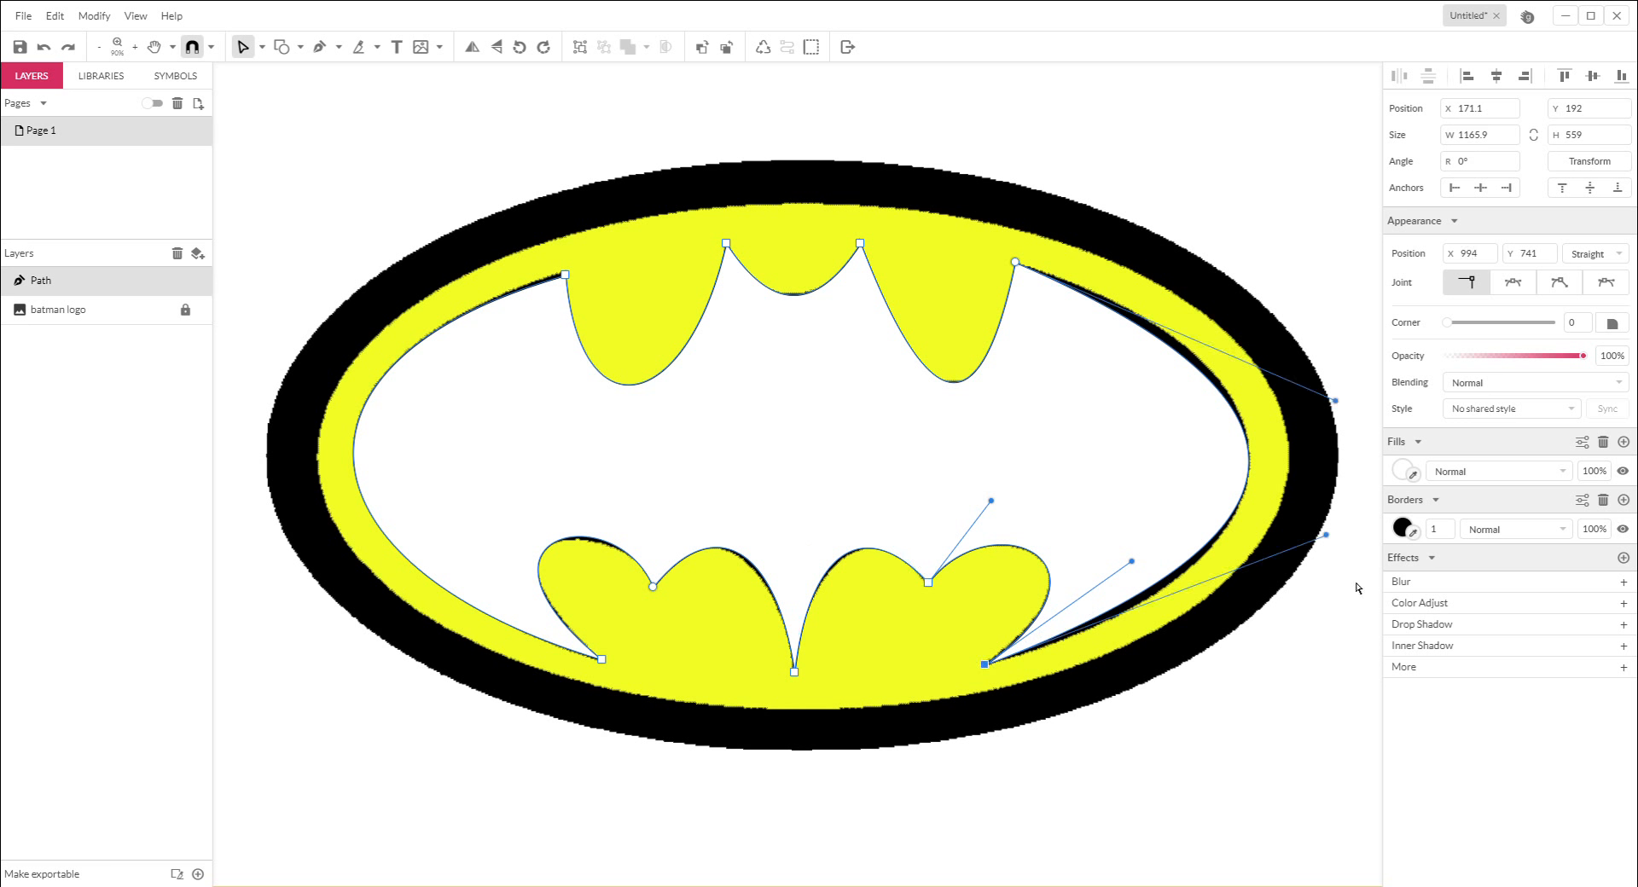
{"action": "left_click_drag", "start_coordinate": [1328, 539], "coordinate": [1317, 577]}
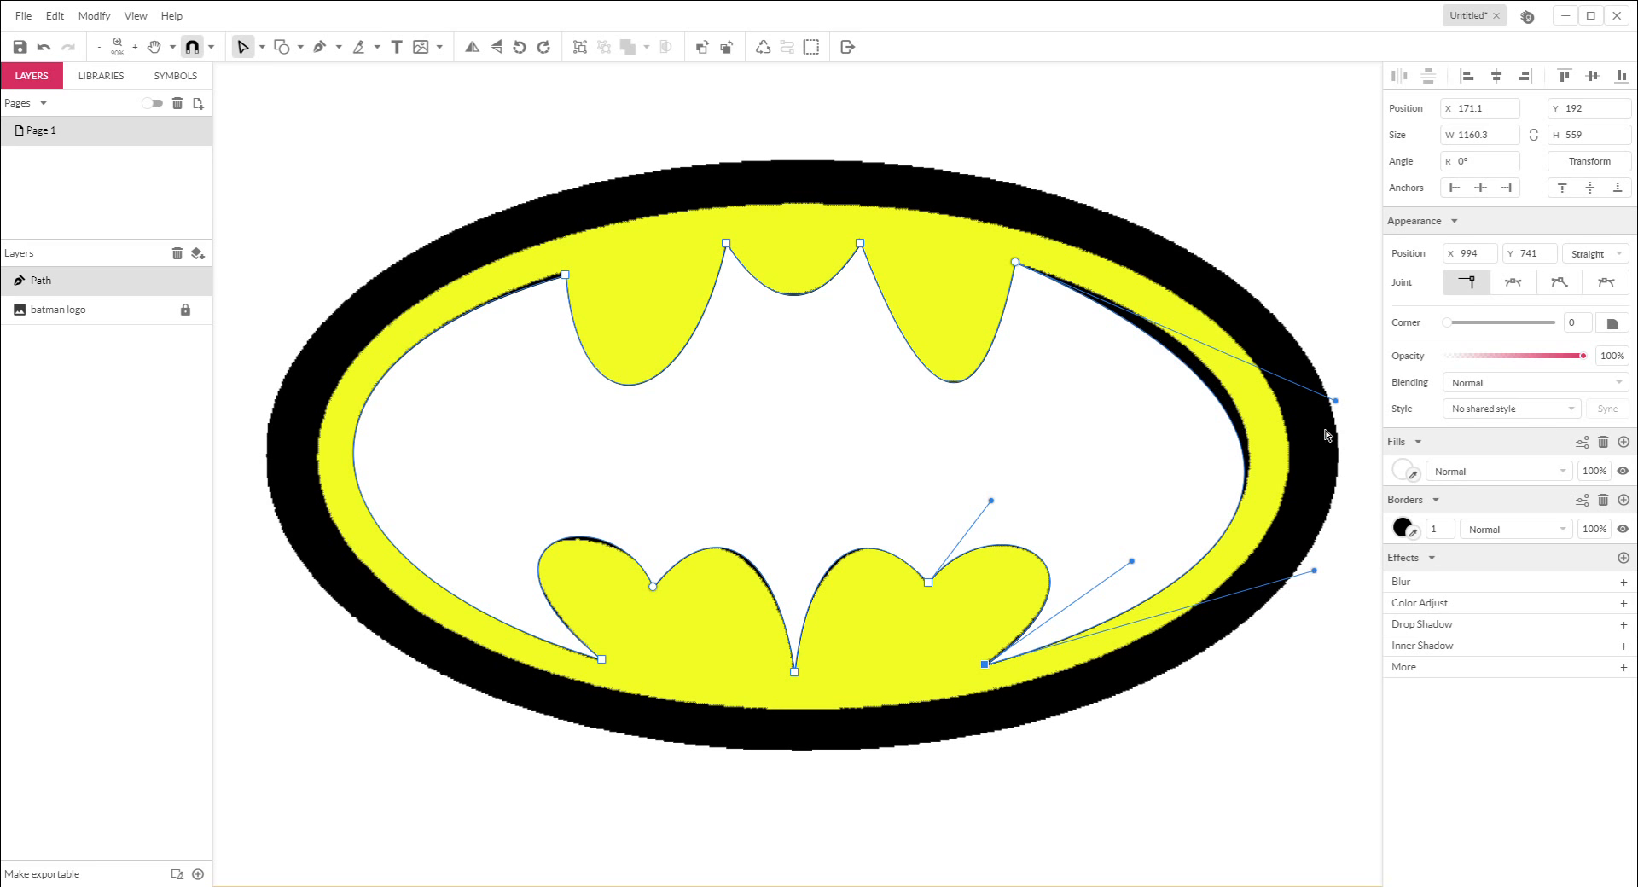
{"action": "mouse_move", "coordinate": [1336, 404]}
{"action": "left_mouse_down"}
{"action": "mouse_move", "coordinate": [1336, 334]}
{"action": "mouse_move", "coordinate": [1326, 357]}
{"action": "mouse_move", "coordinate": [1351, 383]}
{"action": "left_mouse_up"}
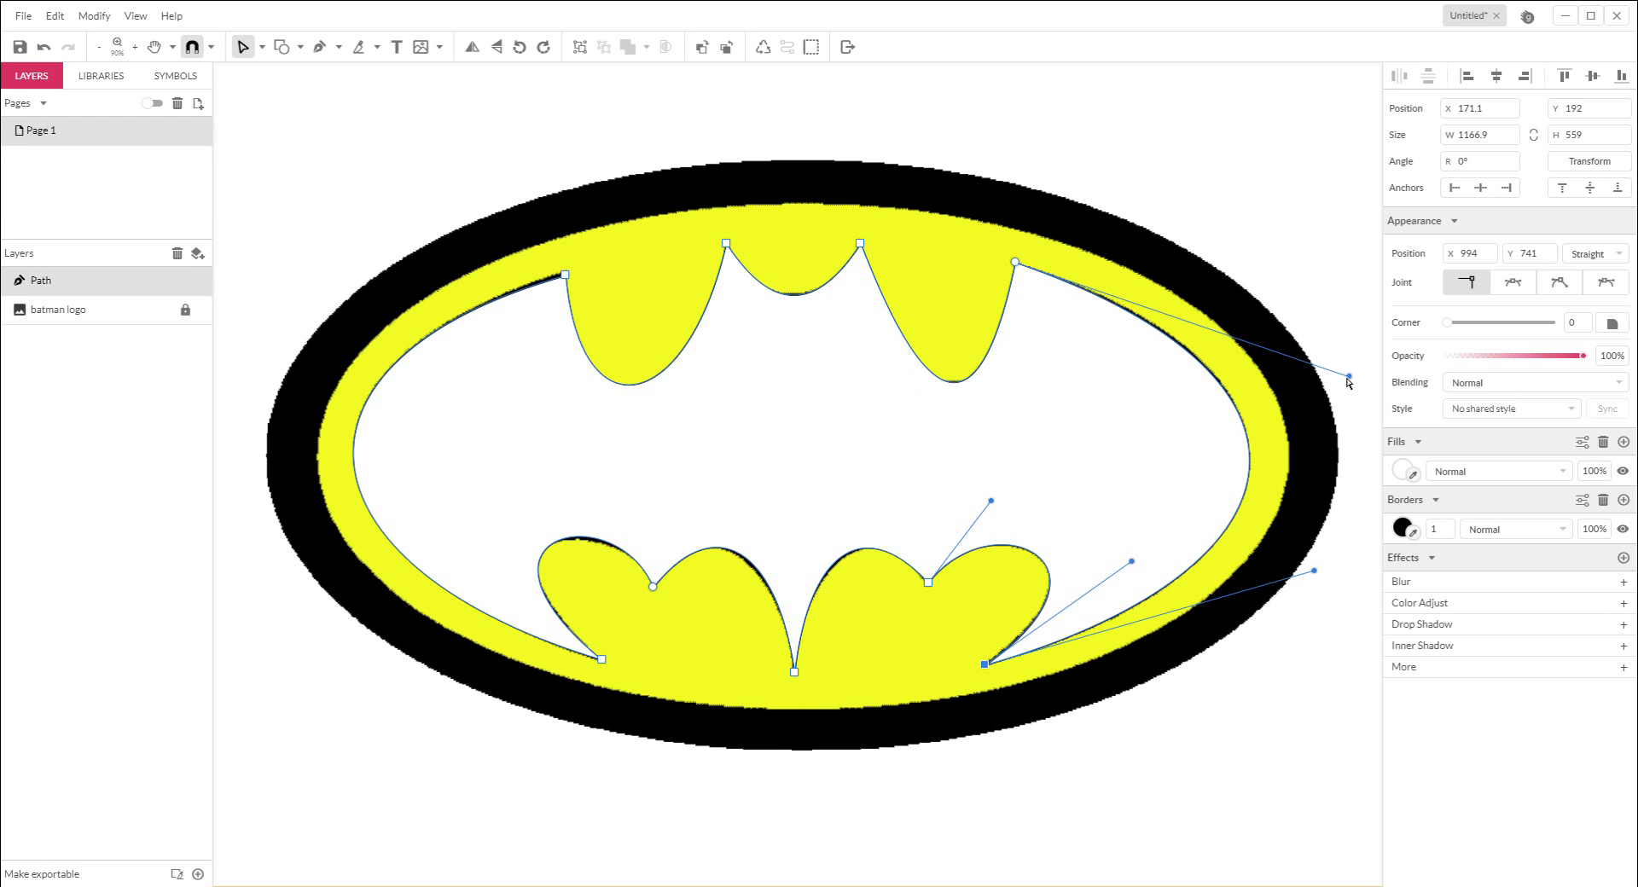
{"action": "left_click_drag", "start_coordinate": [1351, 383], "coordinate": [1349, 371]}
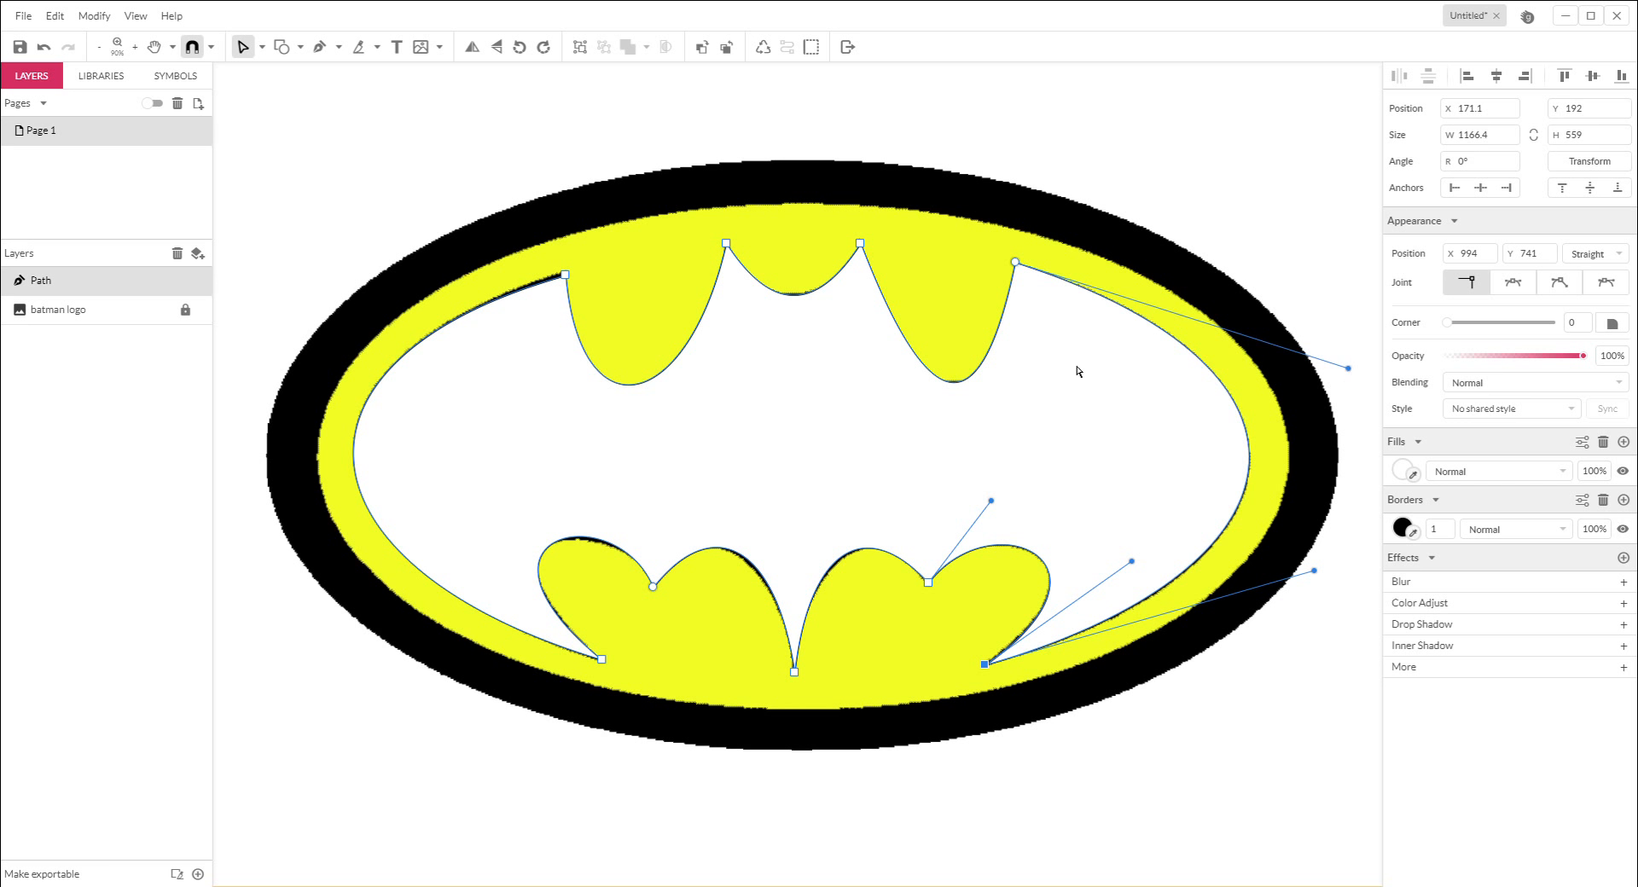
Adjust the curve handles between the right ear tip and the right wing's upper tip to fit the rounded yellow lobe
{"action": "left_click", "coordinate": [1015, 263]}
{"action": "left_click_drag", "start_coordinate": [987, 437], "coordinate": [1065, 434]}
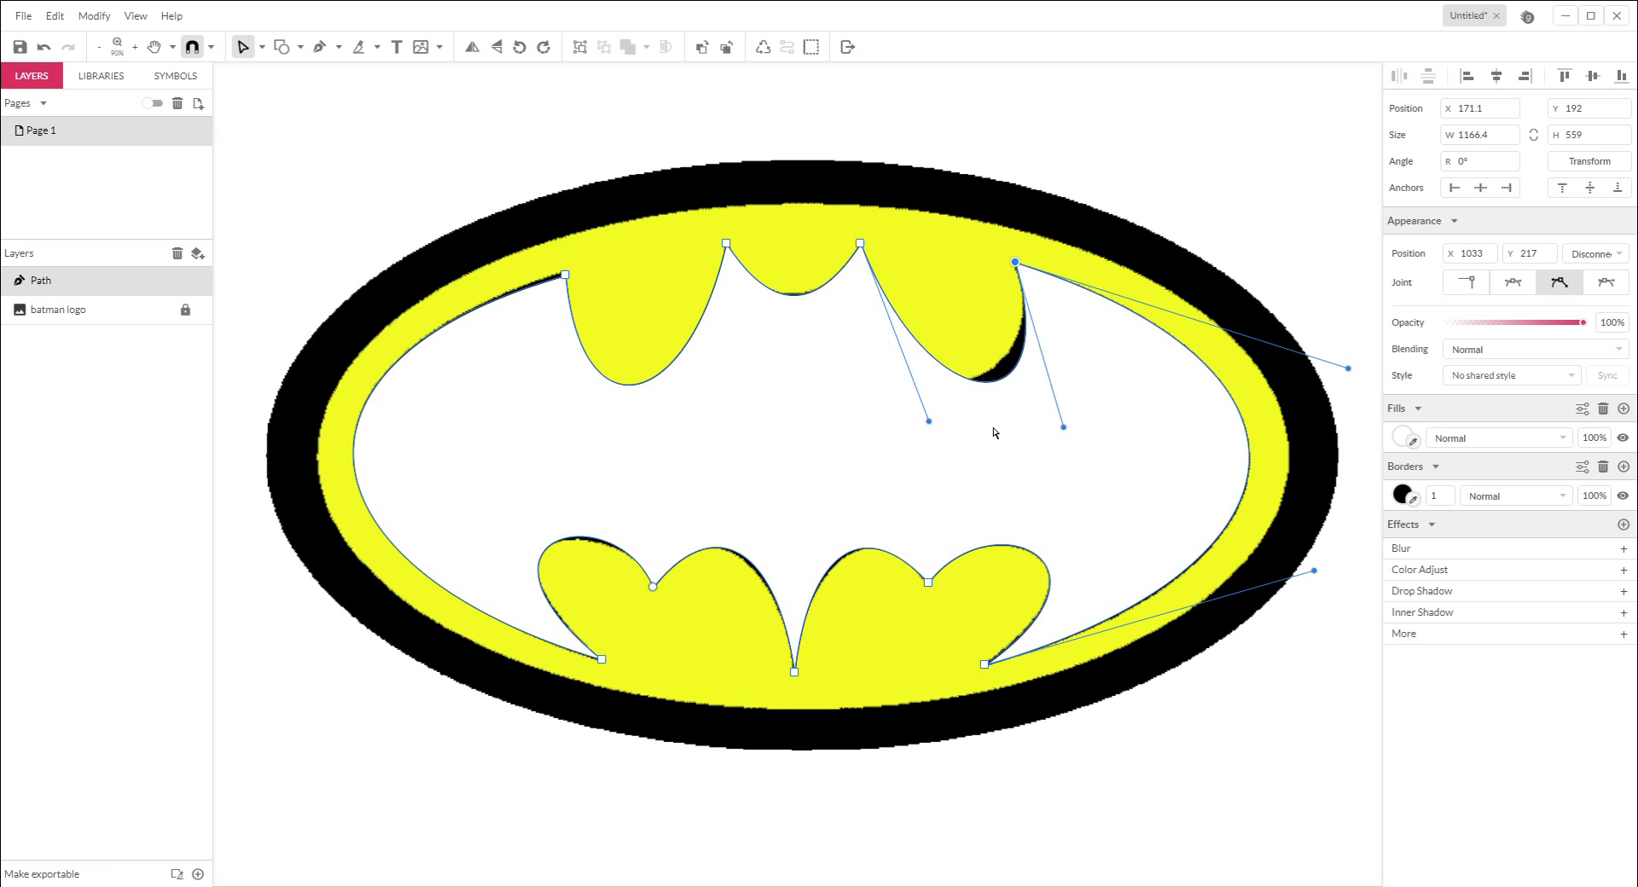
{"action": "left_click_drag", "start_coordinate": [931, 424], "coordinate": [853, 421]}
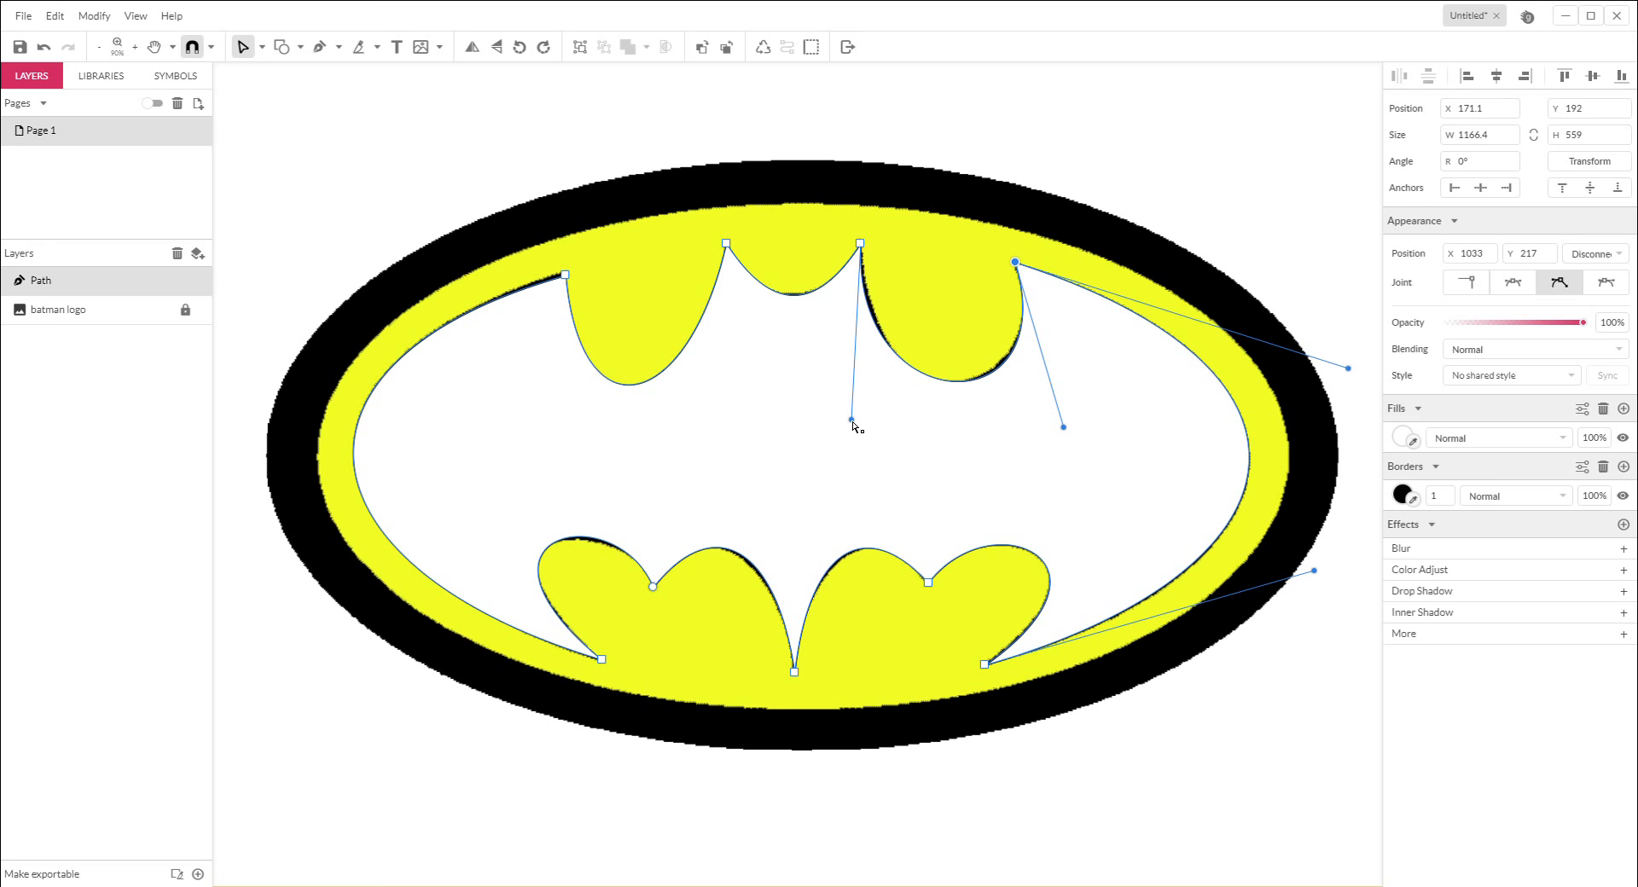
{"action": "left_click", "coordinate": [780, 293]}
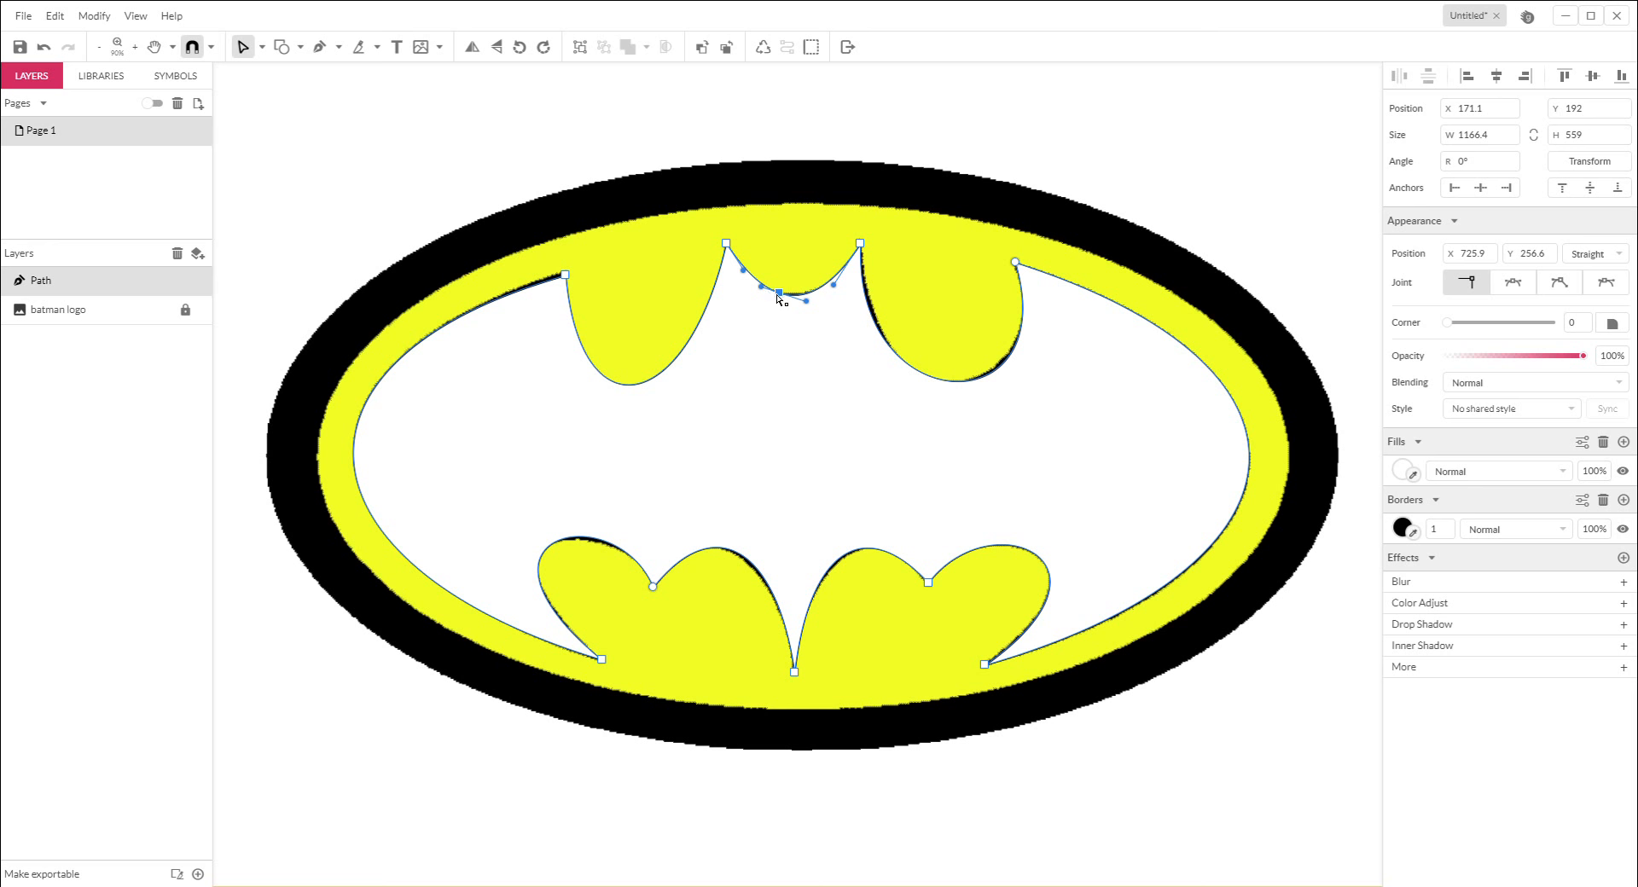
{"action": "key", "text": "Delete"}
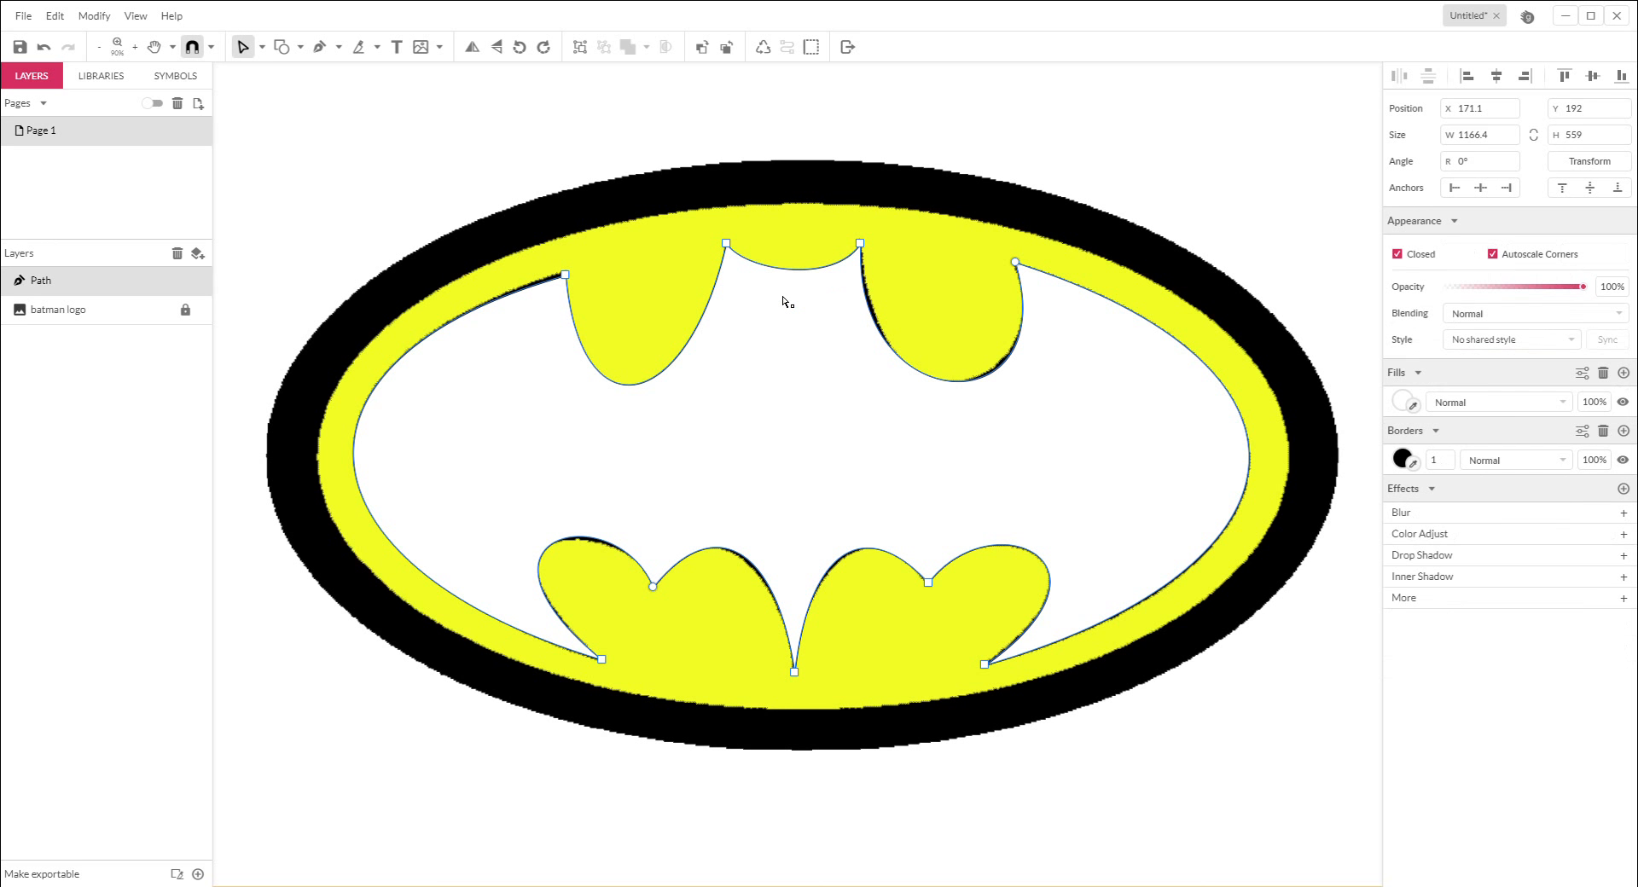
{"action": "left_click", "coordinate": [726, 244]}
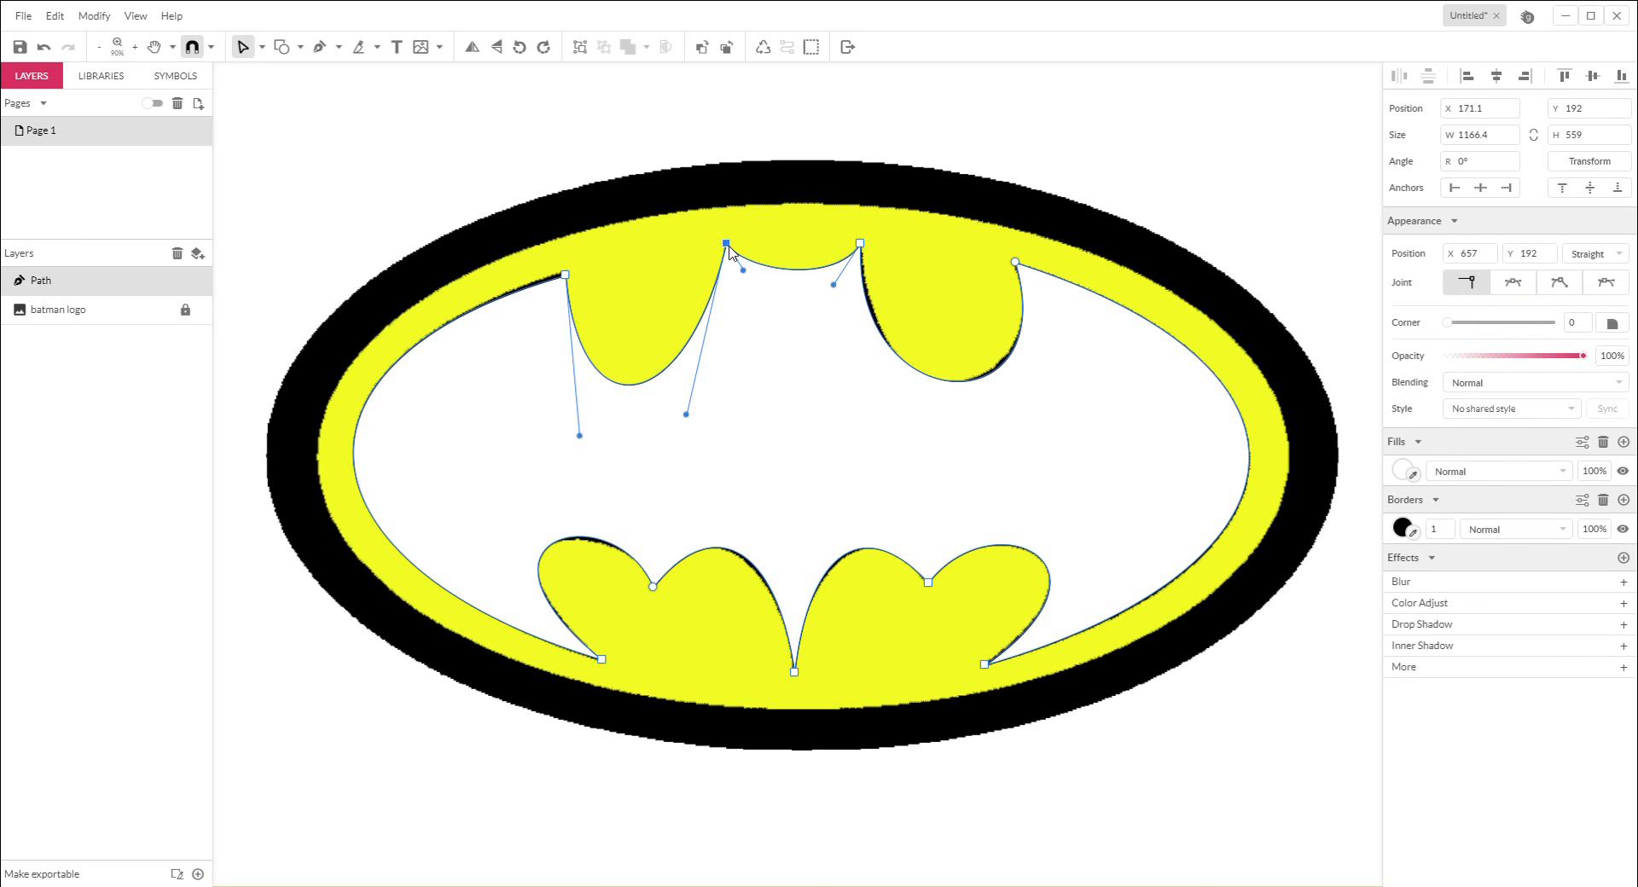
{"action": "key", "text": "Delete"}
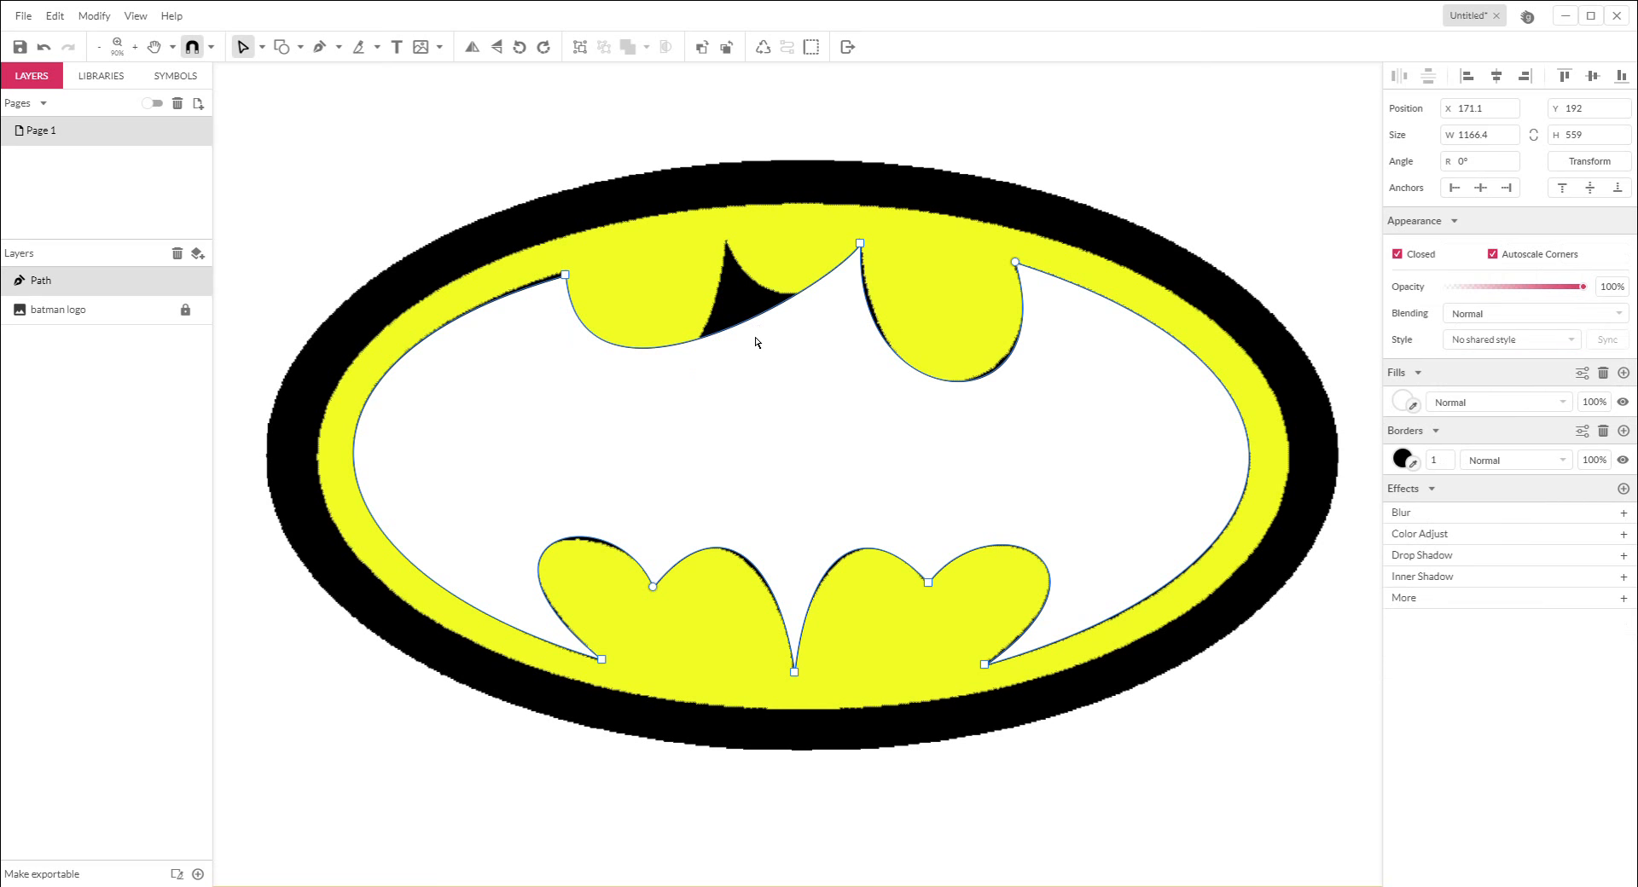
{"action": "key", "text": "ctrl+z"}
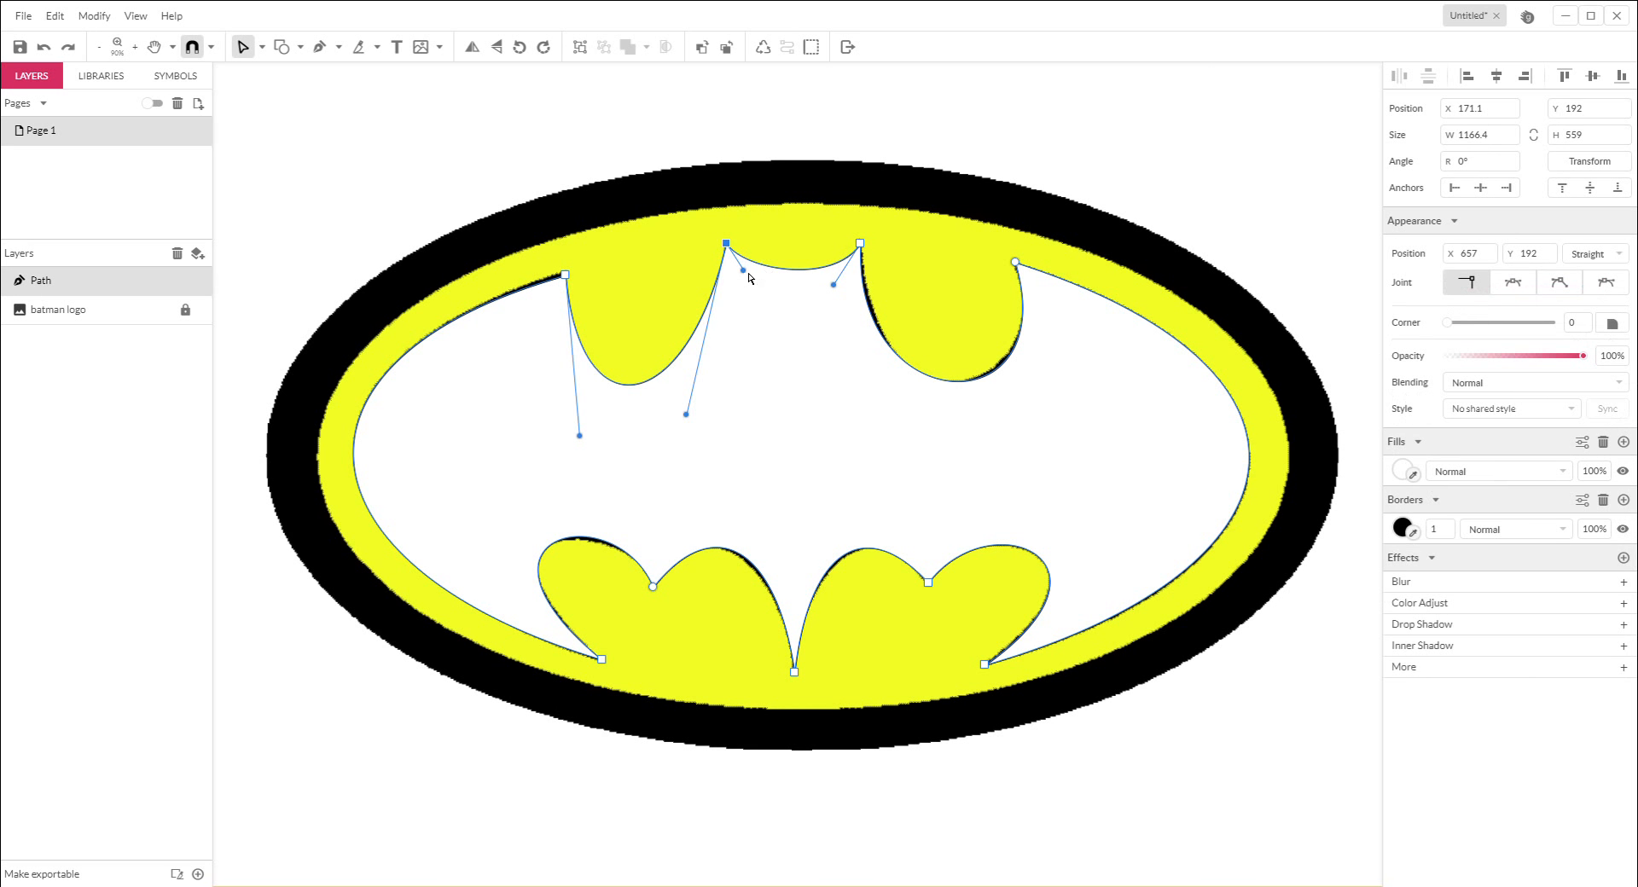
Adjust the curve handles on both sides of the left ear tip to fit the head curve and the upper-left yellow lobe
{"action": "left_click_drag", "start_coordinate": [745, 273], "coordinate": [753, 365]}
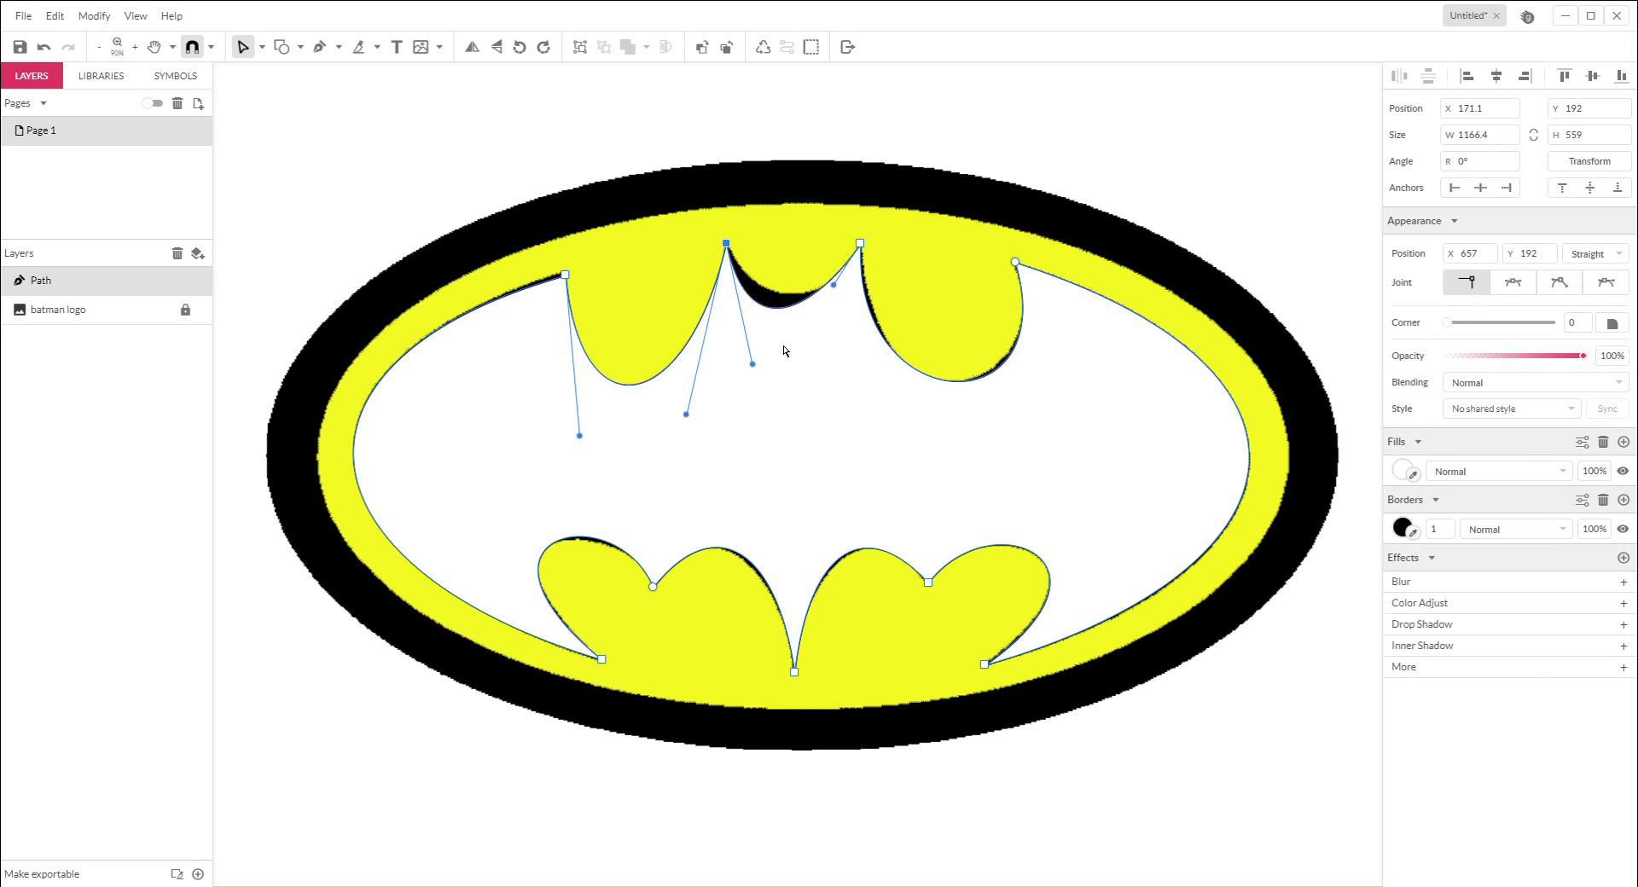
{"action": "left_click_drag", "start_coordinate": [830, 289], "coordinate": [797, 294]}
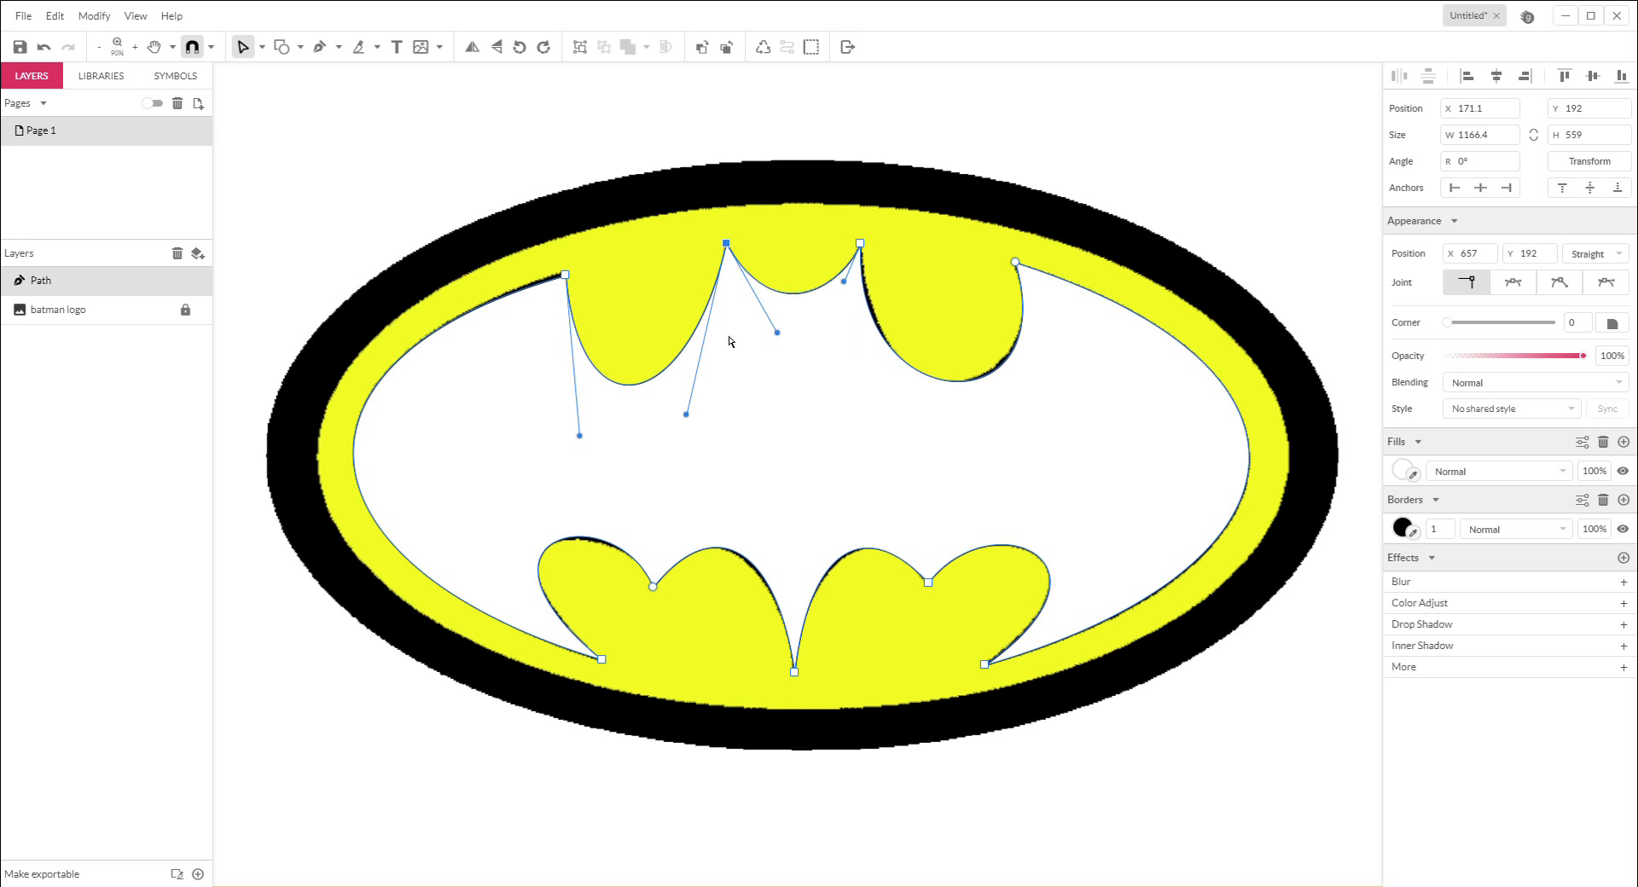
{"action": "mouse_move", "coordinate": [689, 419]}
{"action": "left_mouse_down"}
{"action": "mouse_move", "coordinate": [754, 433]}
{"action": "mouse_move", "coordinate": [722, 422]}
{"action": "left_mouse_up"}
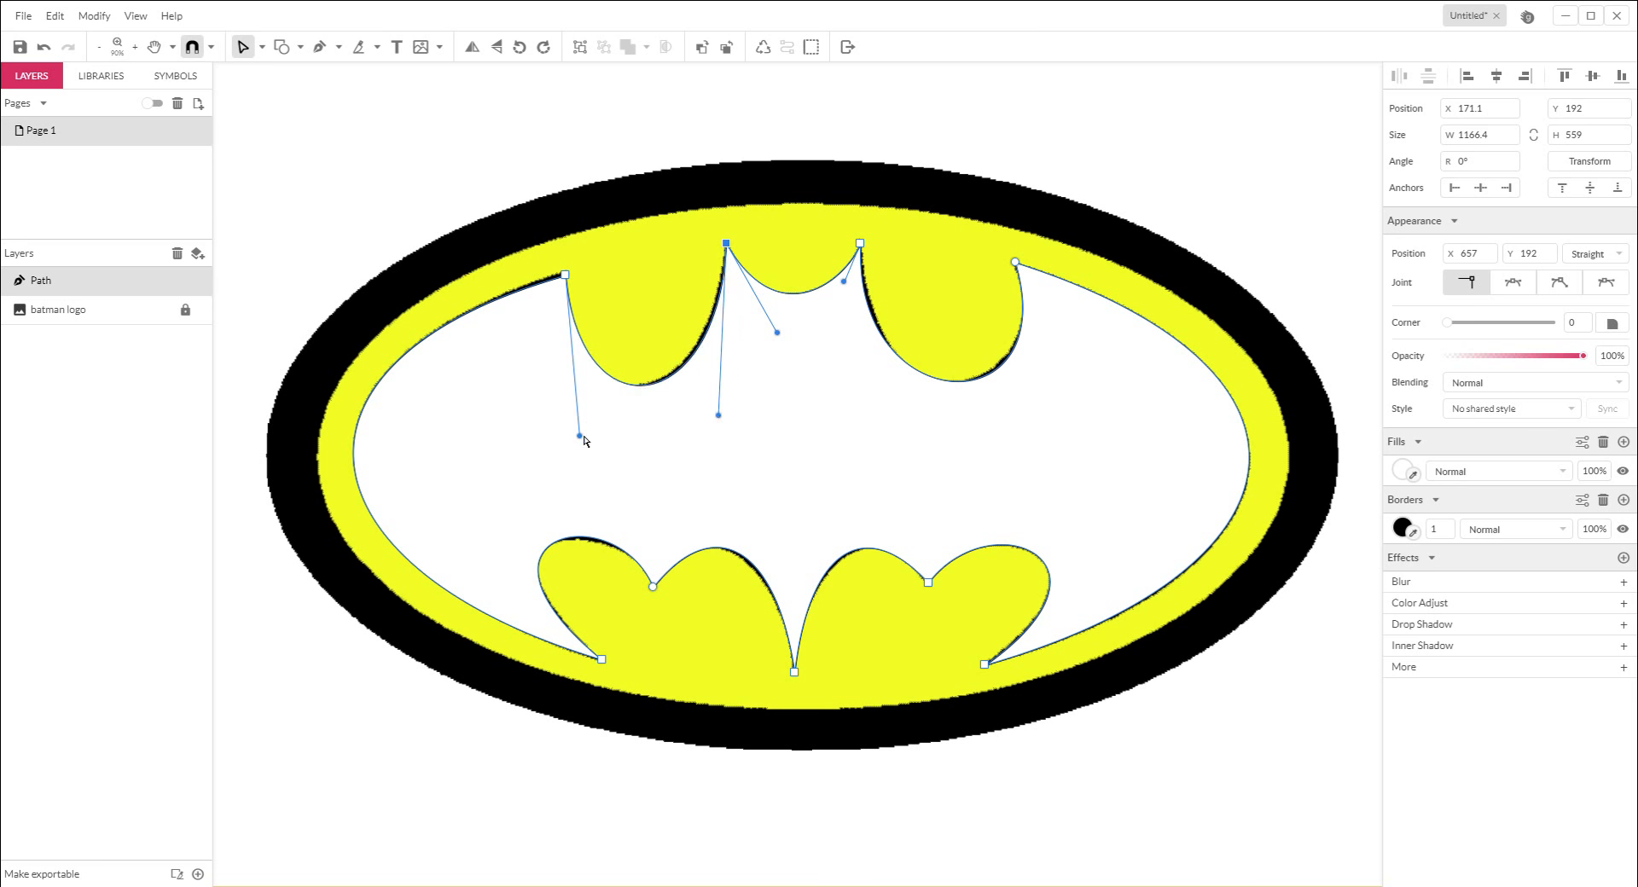
{"action": "left_click_drag", "start_coordinate": [579, 437], "coordinate": [511, 411]}
{"action": "left_click", "coordinate": [718, 416]}
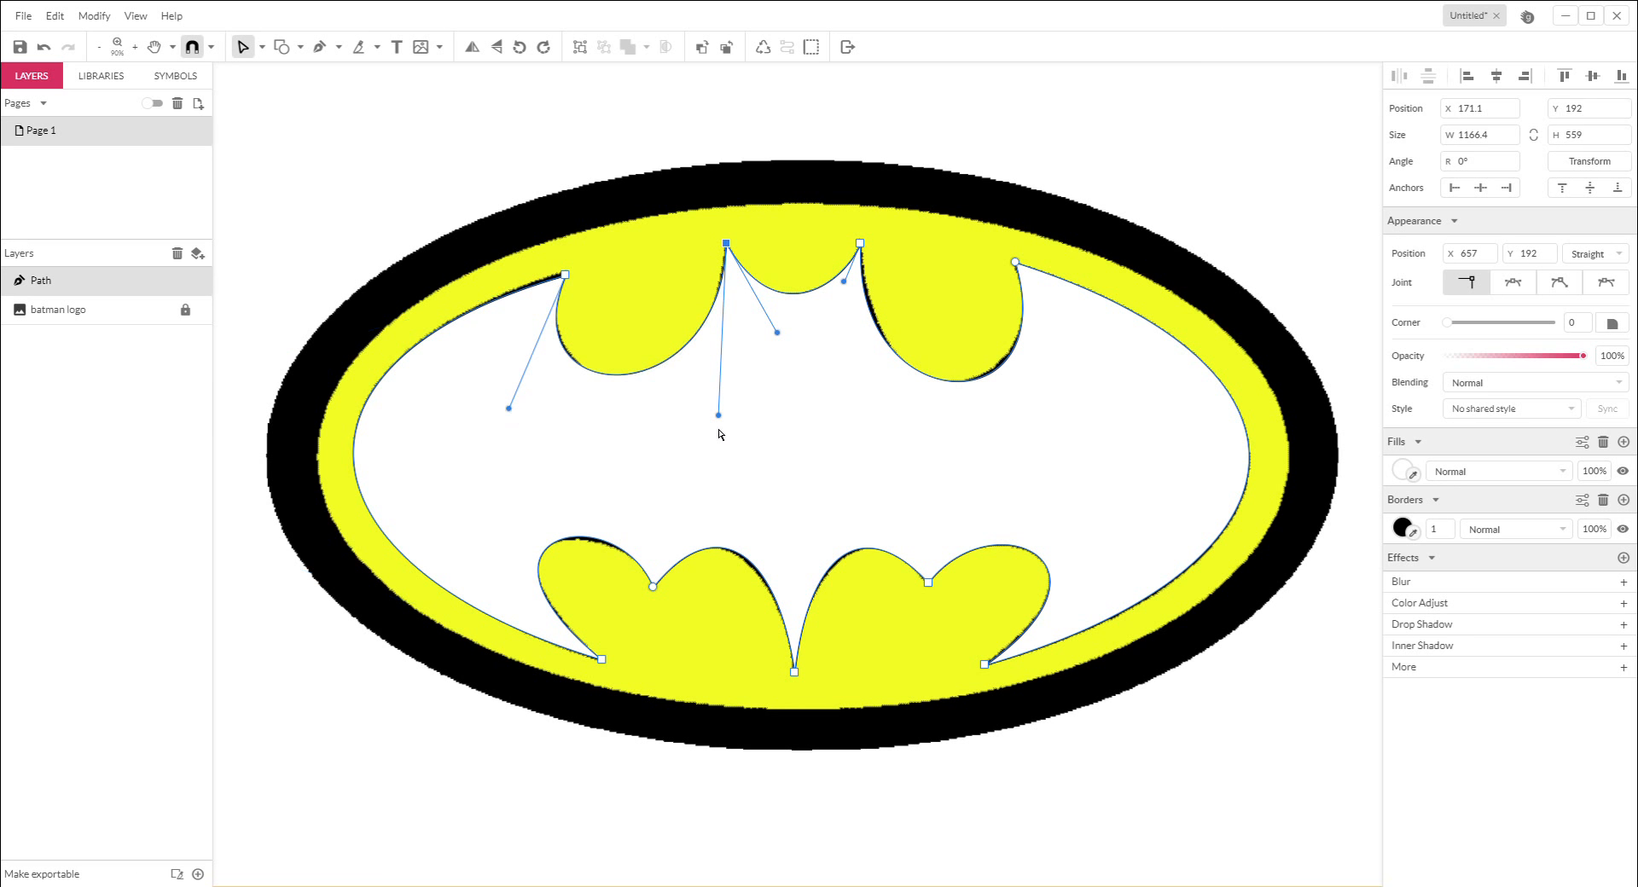
{"action": "left_click_drag", "start_coordinate": [719, 418], "coordinate": [726, 452]}
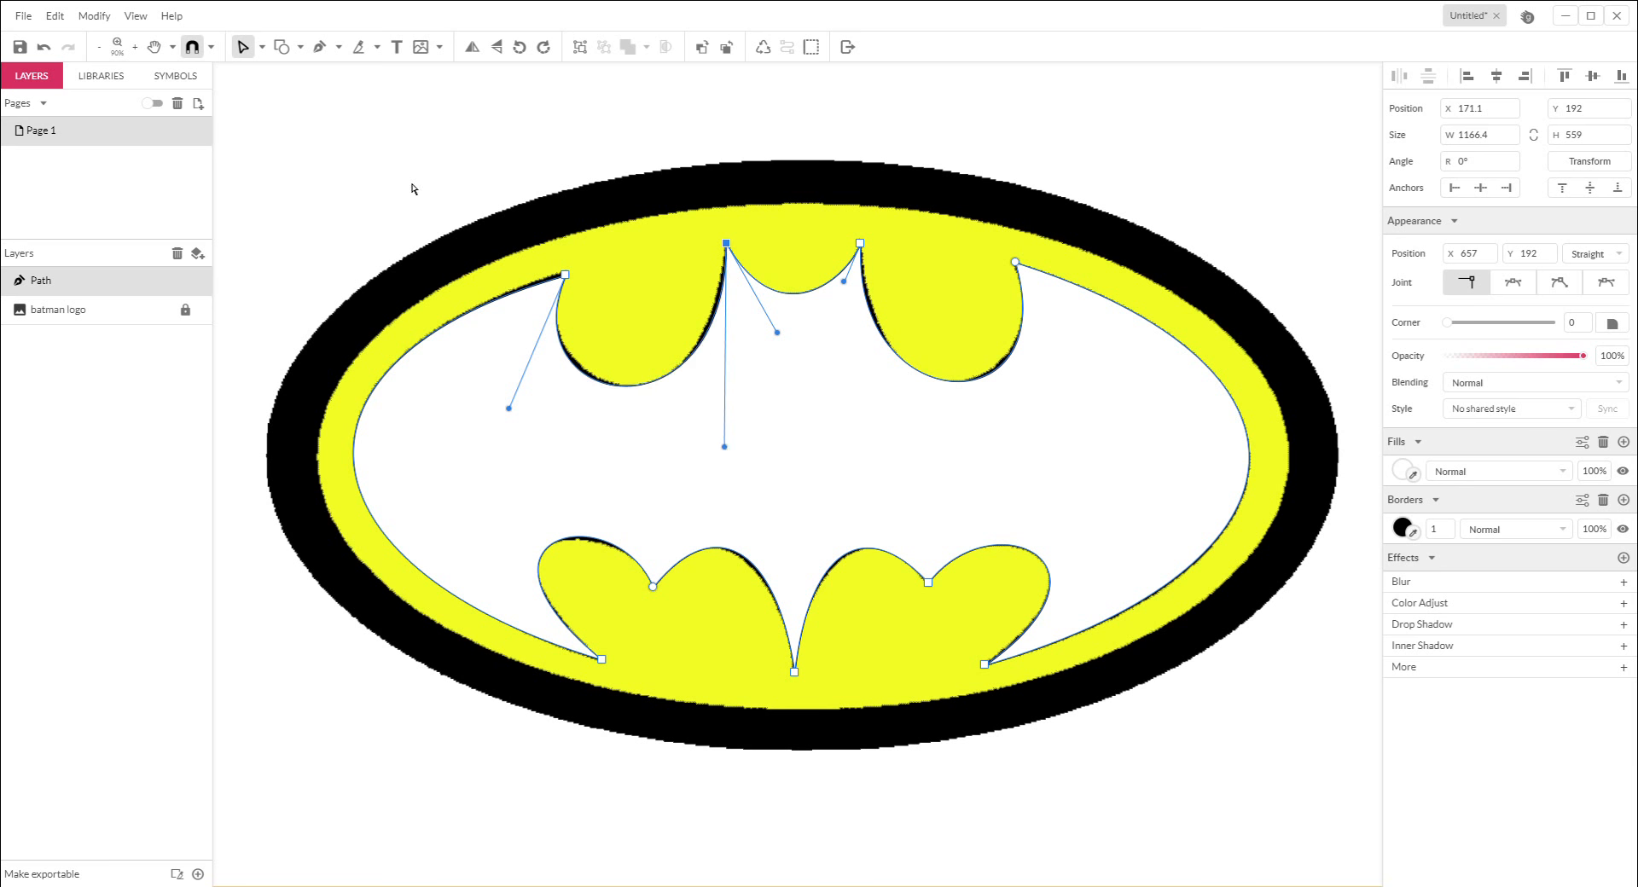
Deselect the bat path and draw an ellipse about 1263 by 657 px matching the logo's inner yellow oval
{"action": "left_click", "coordinate": [261, 47]}
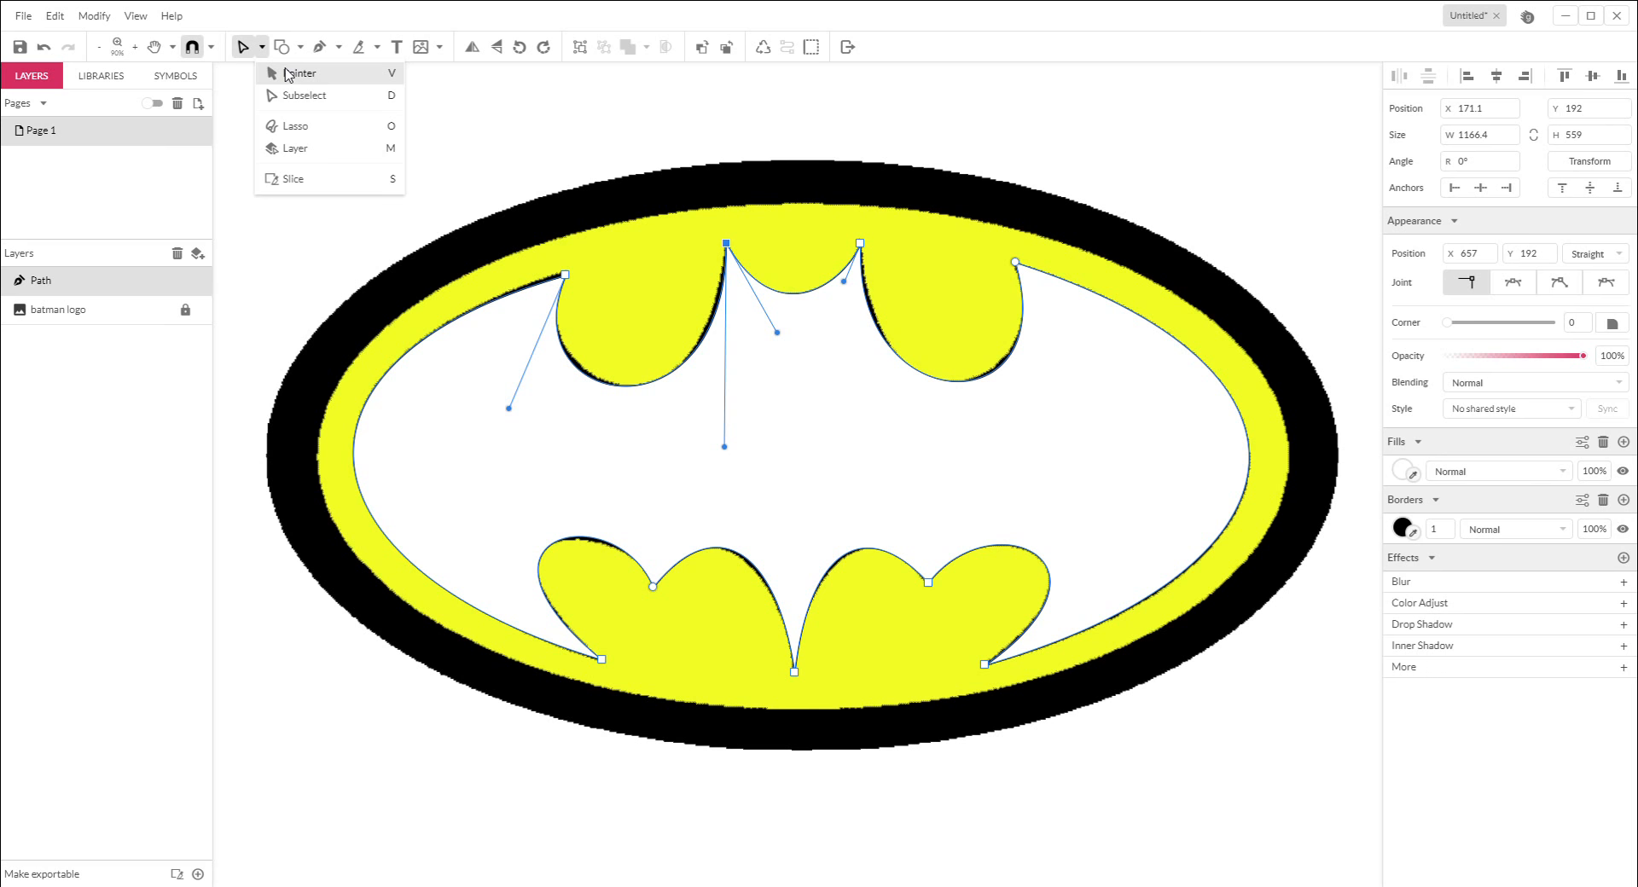
{"action": "left_click", "coordinate": [295, 79]}
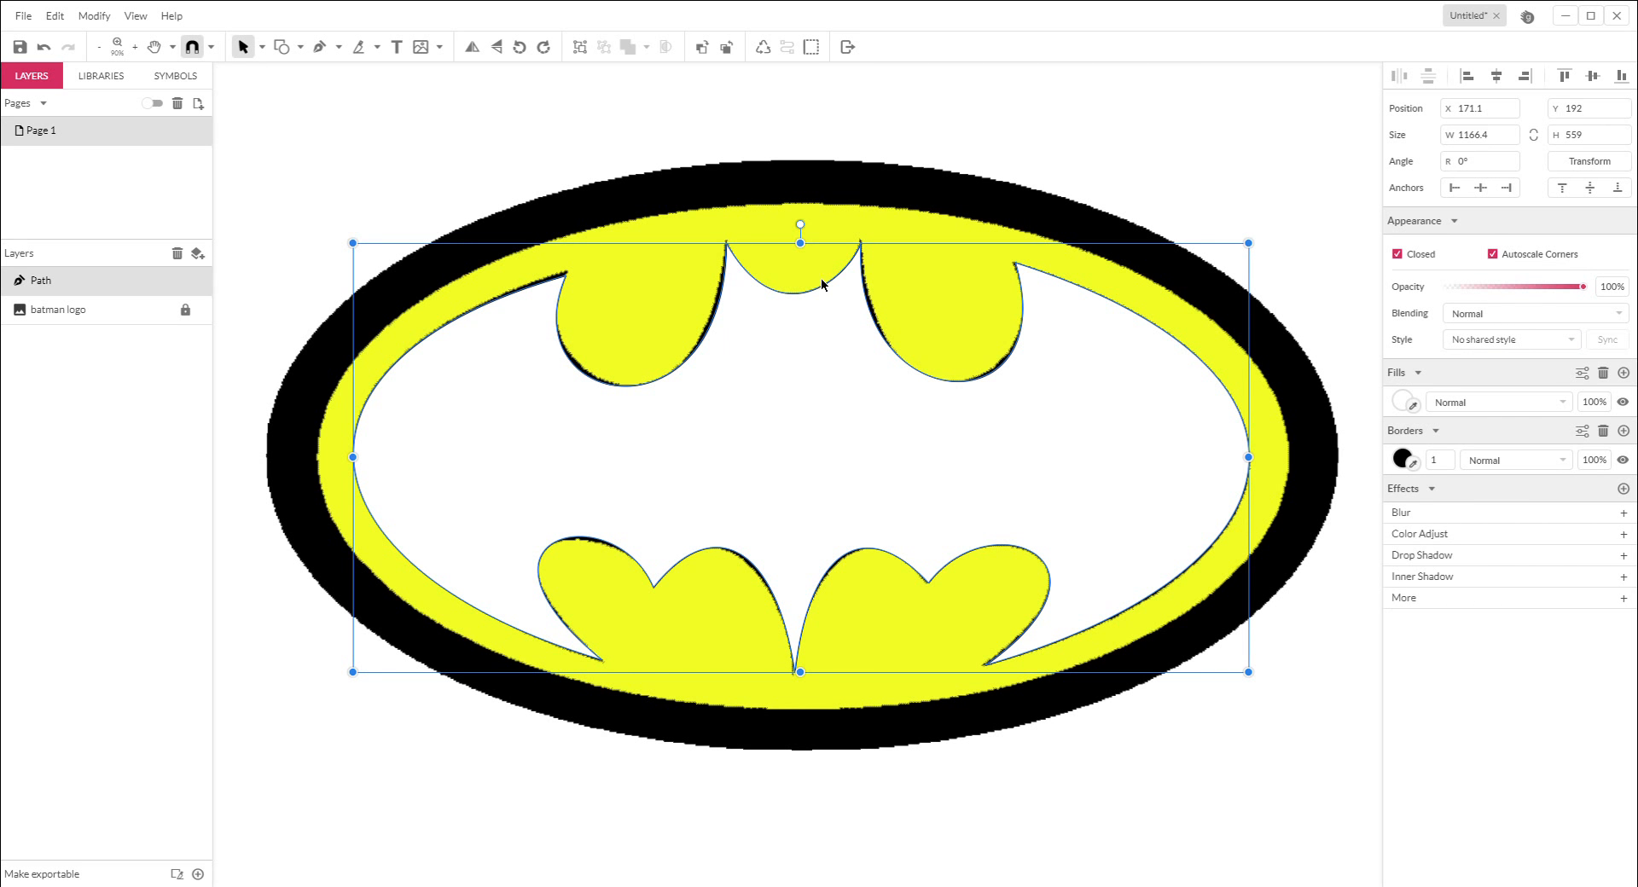
{"action": "left_click", "coordinate": [694, 795]}
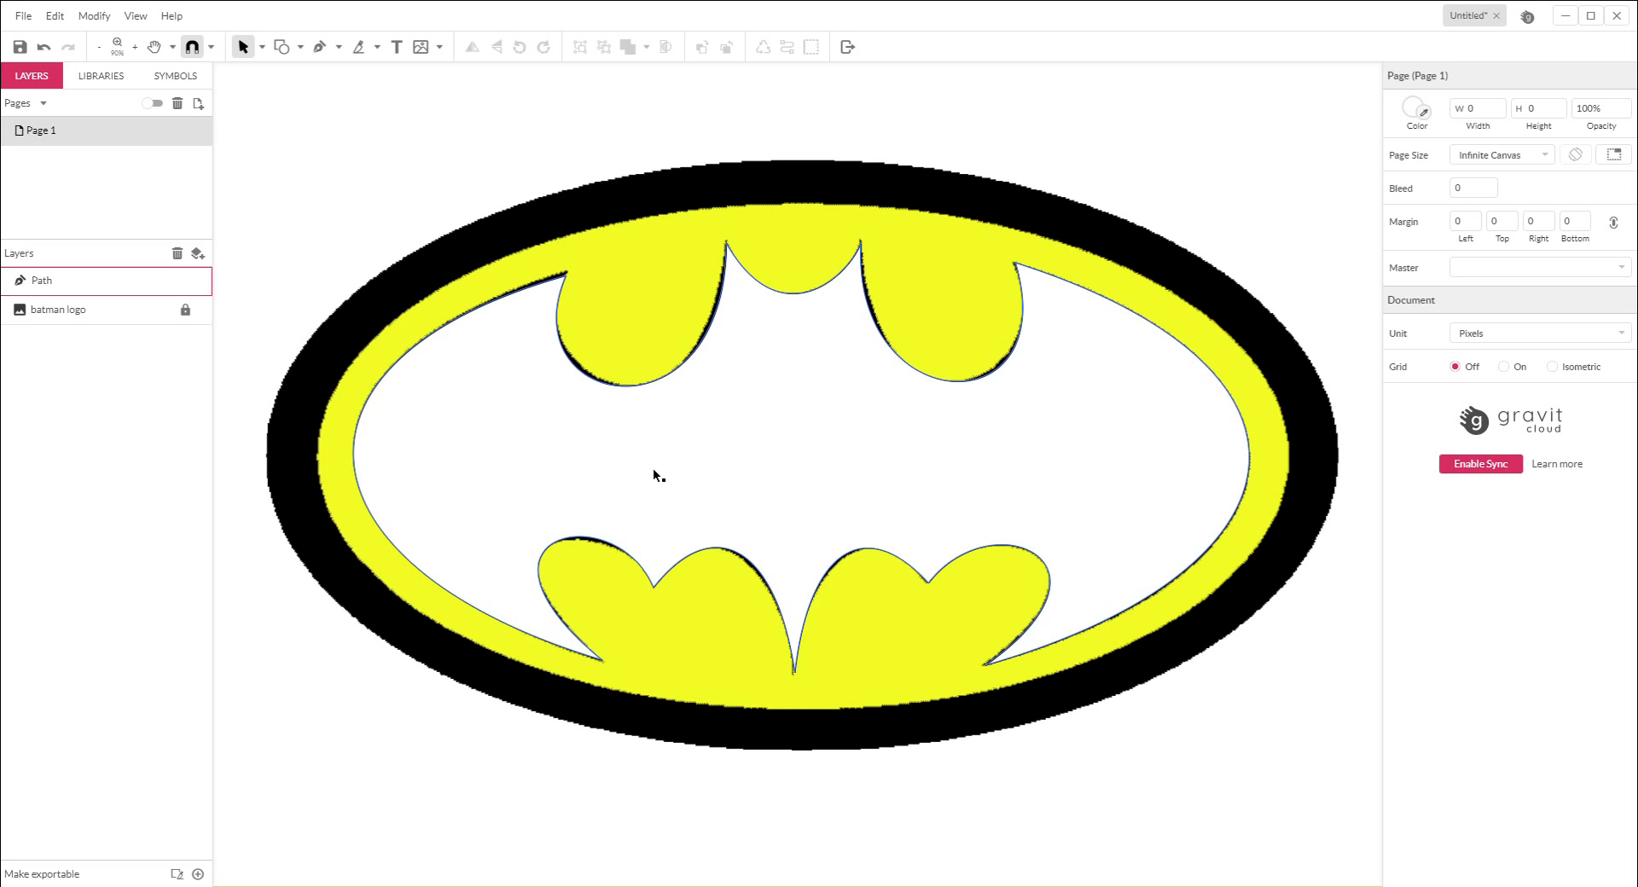
{"action": "left_click", "coordinate": [300, 47]}
{"action": "left_click", "coordinate": [324, 118]}
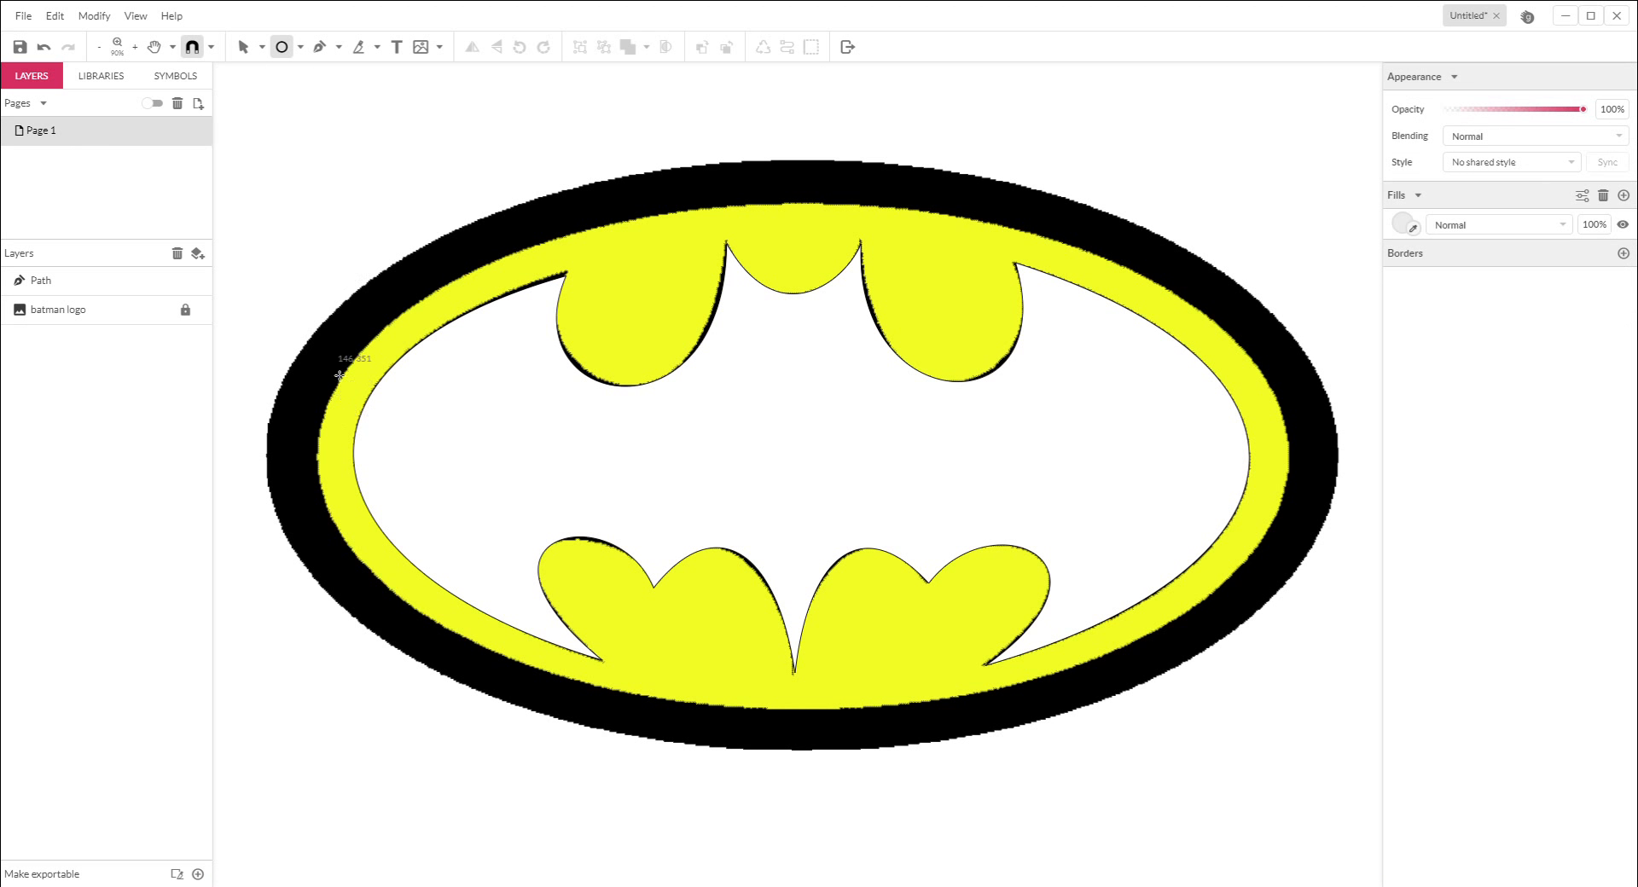
{"action": "left_click_drag", "start_coordinate": [320, 458], "coordinate": [1290, 209]}
{"action": "left_click_drag", "start_coordinate": [804, 461], "coordinate": [809, 715]}
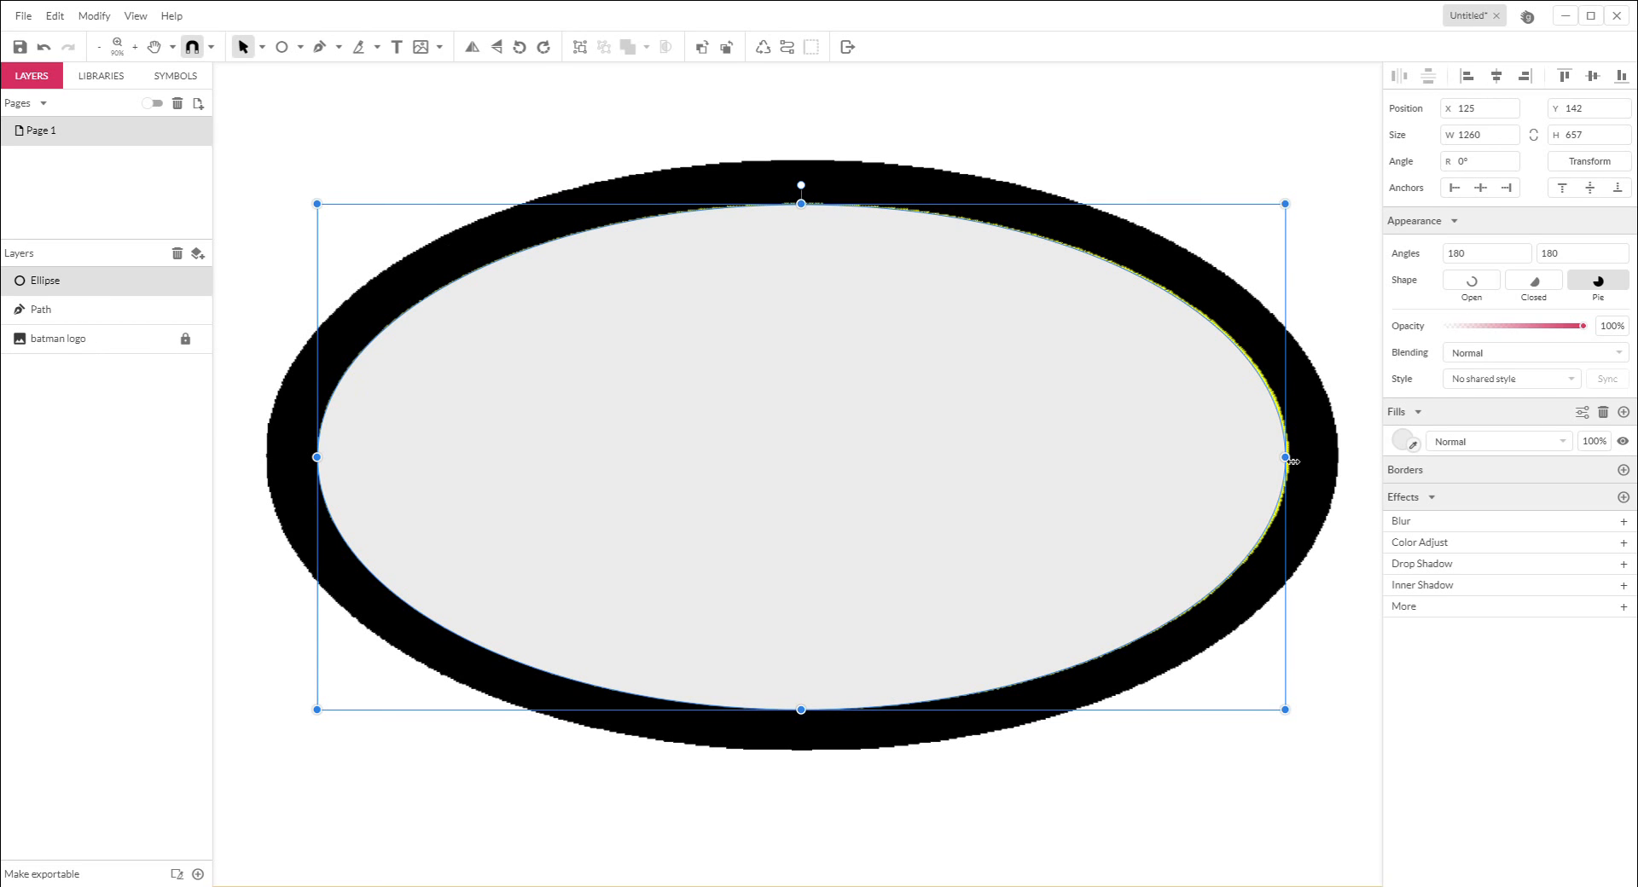
{"action": "left_click_drag", "start_coordinate": [1294, 462], "coordinate": [1294, 462]}
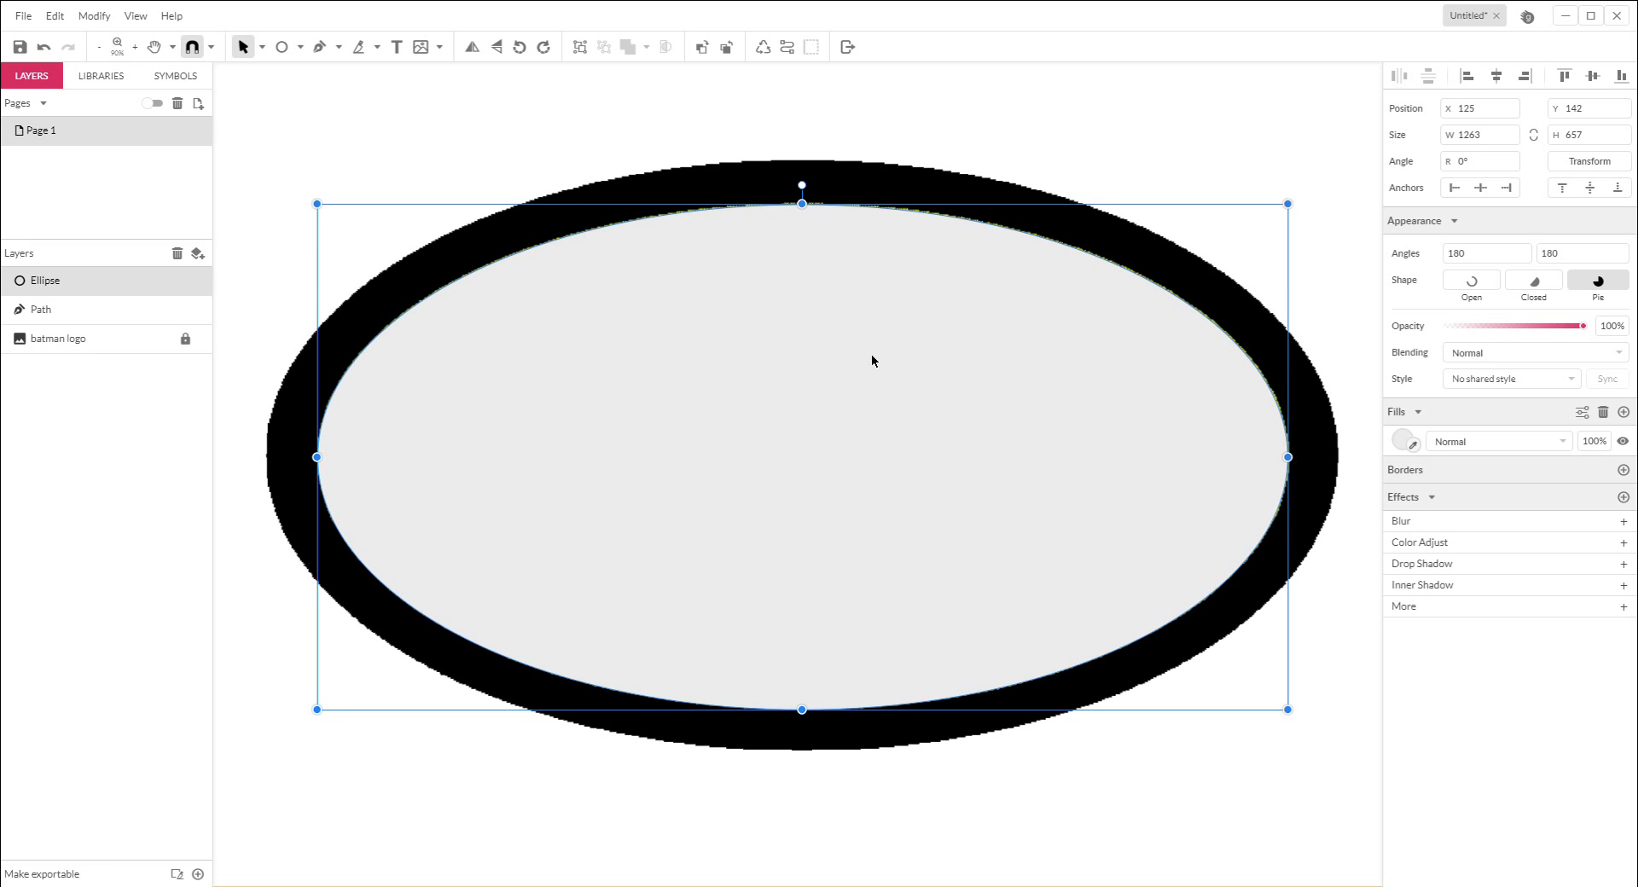
Send the ellipse behind the bat path and hide the batman logo layer
{"action": "left_click", "coordinate": [726, 48]}
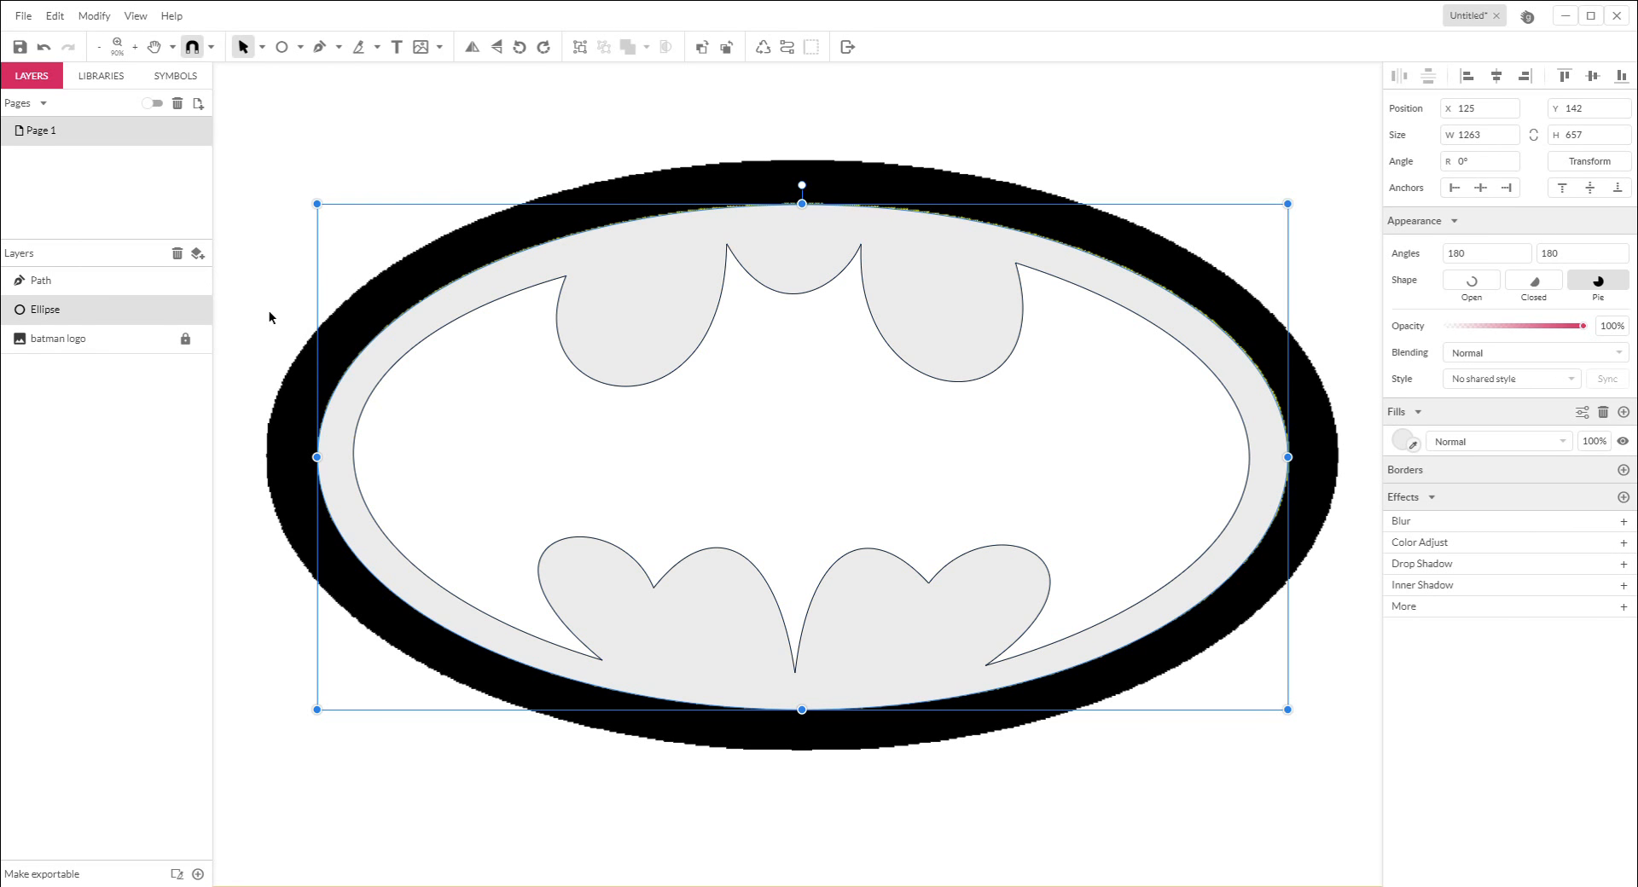
{"action": "left_click", "coordinate": [203, 339]}
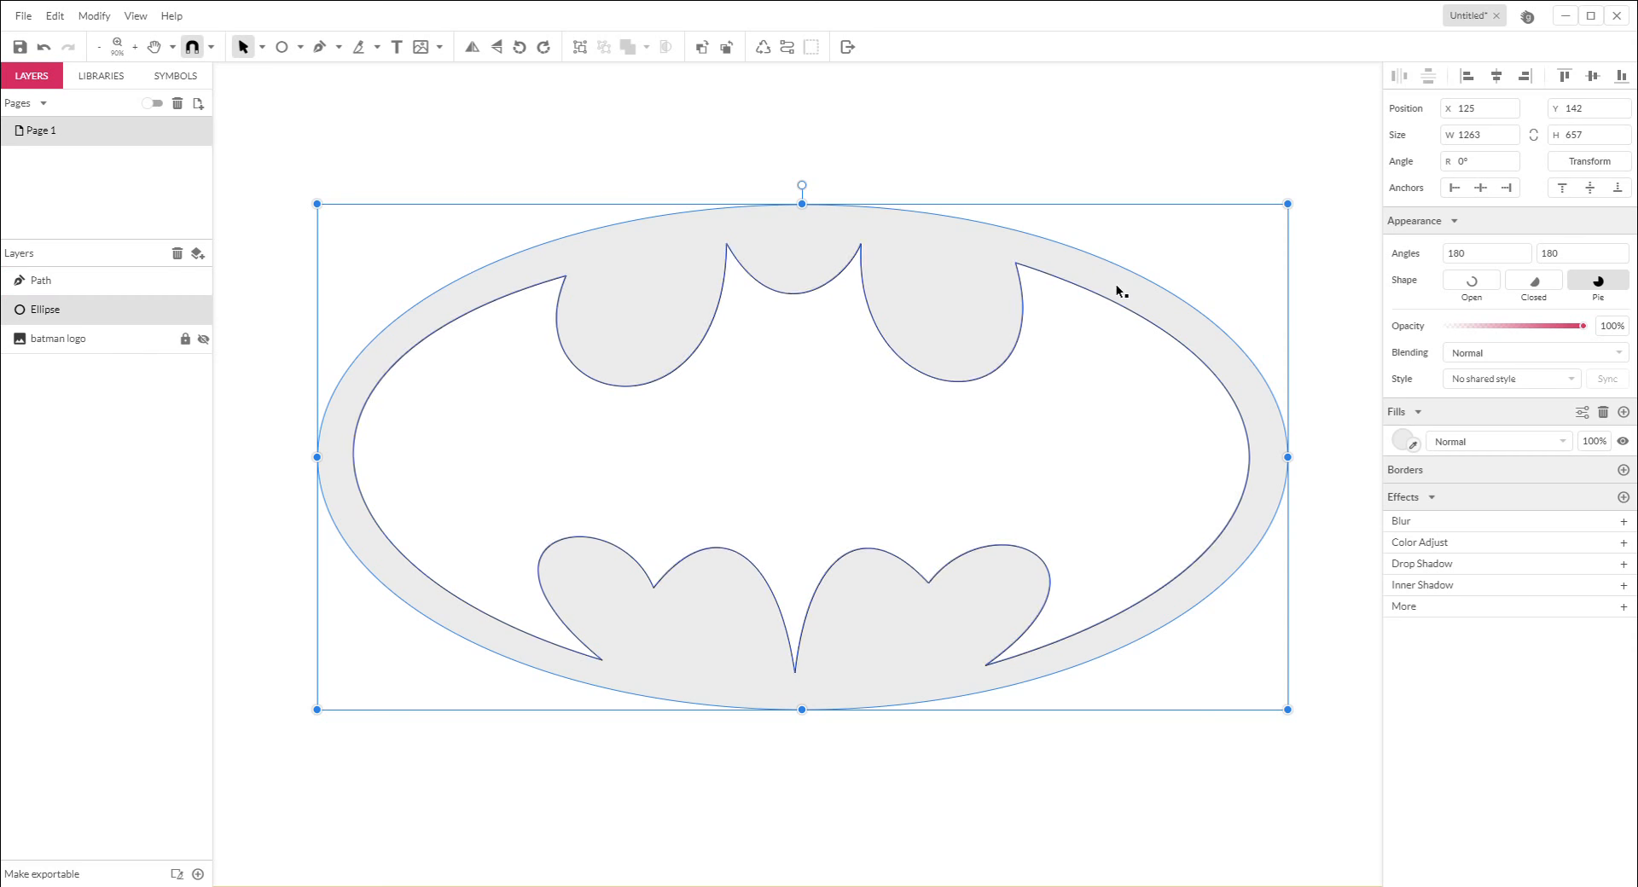
Fill the ellipse with yellow #FFFF00
{"action": "left_click", "coordinate": [1403, 439]}
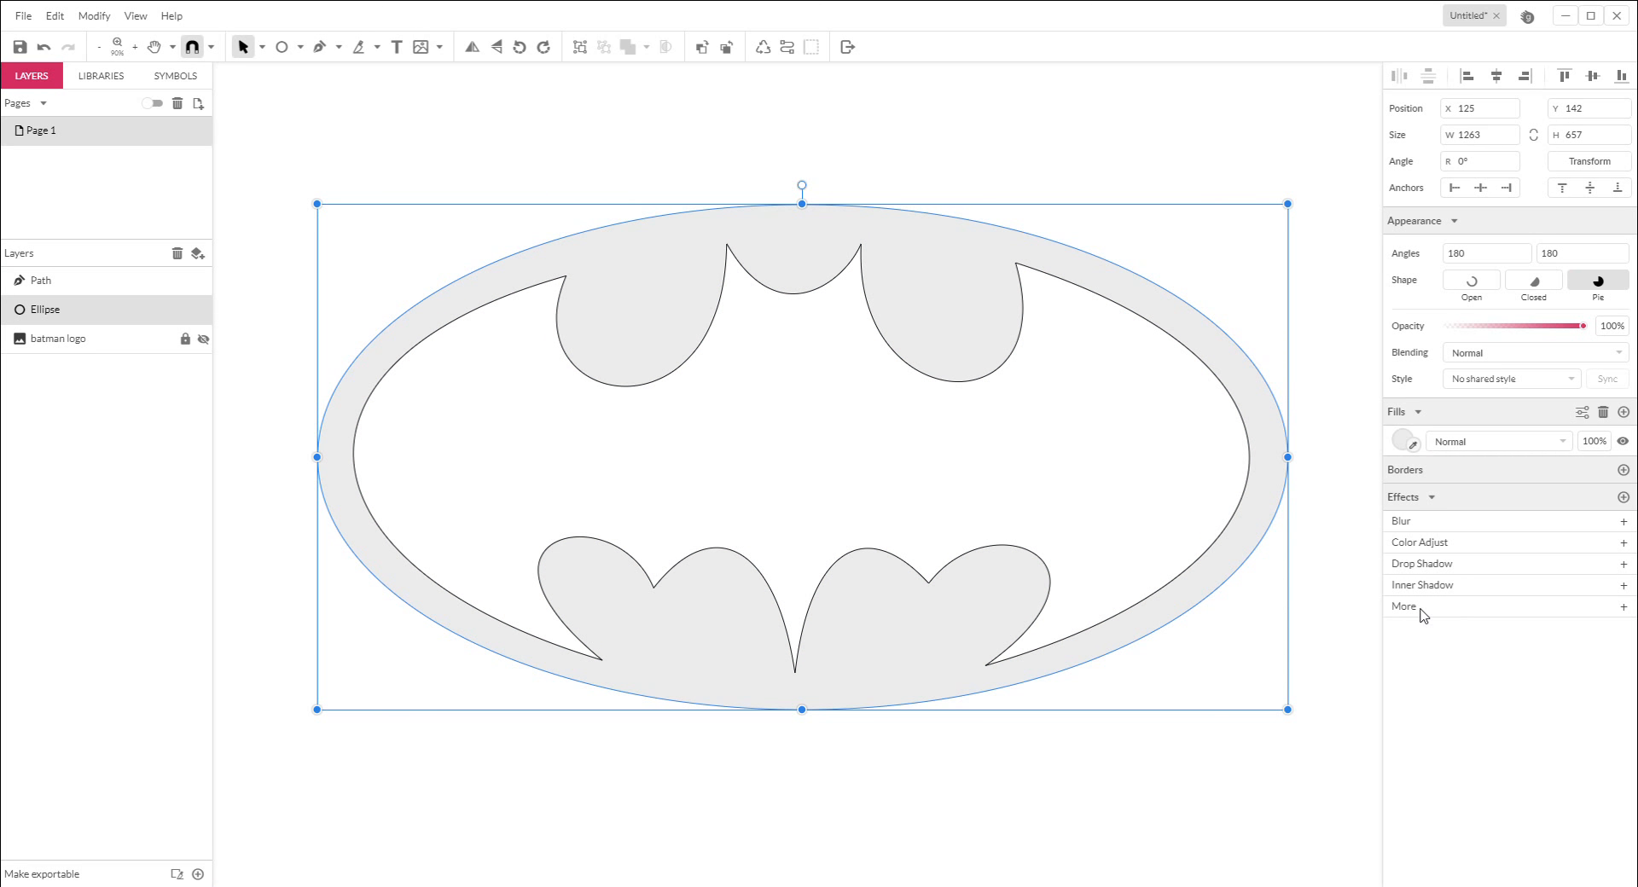
{"action": "left_click", "coordinate": [1460, 731]}
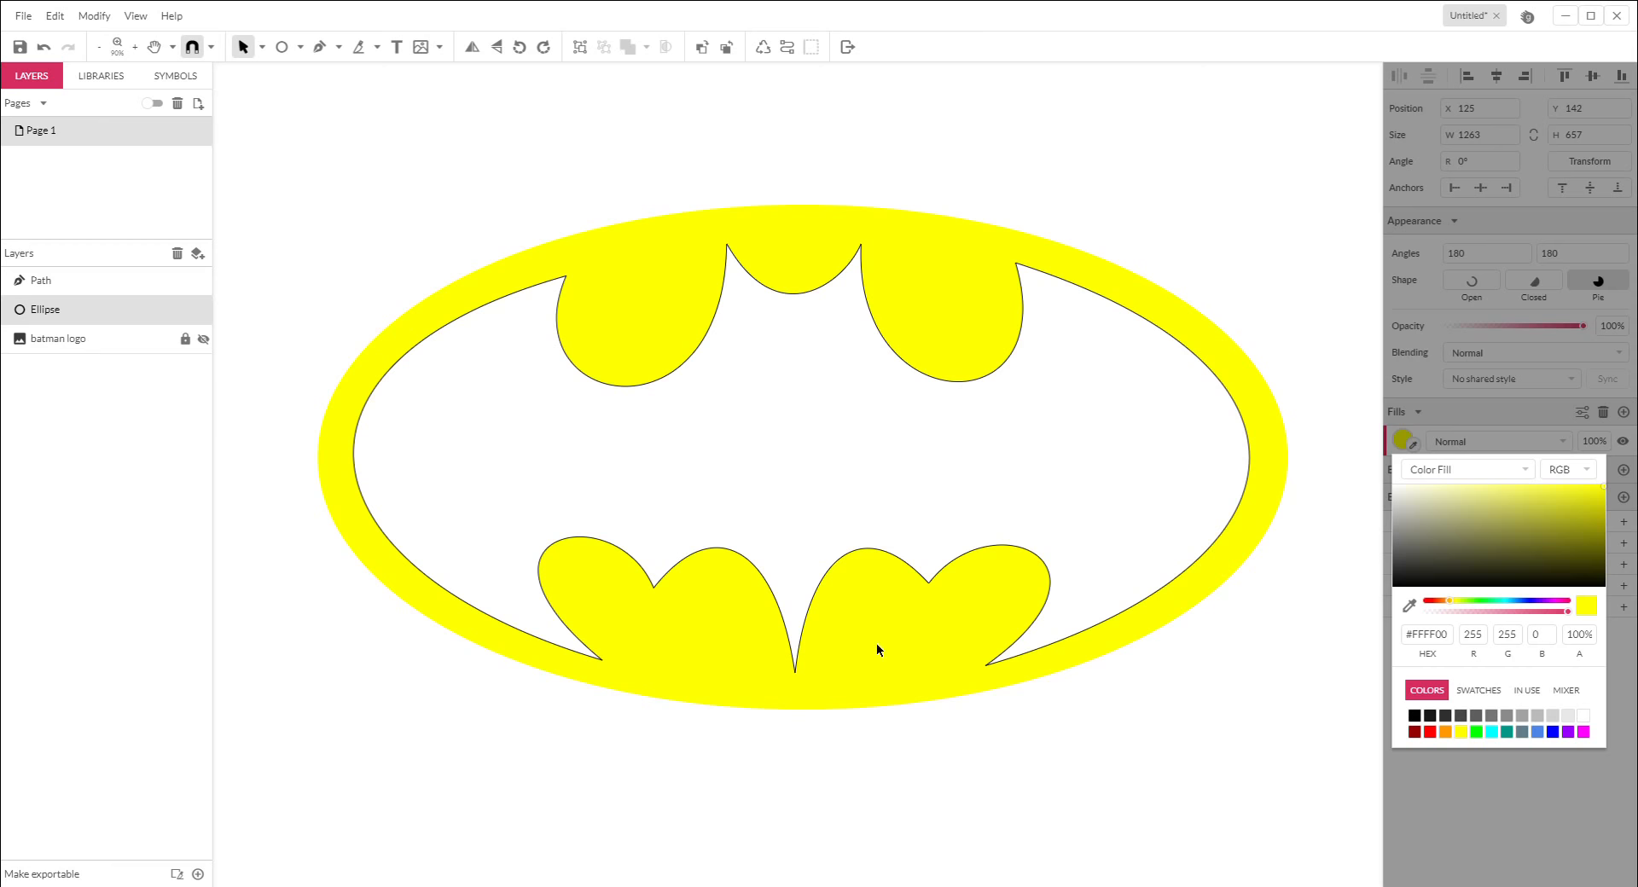
{"action": "left_click", "coordinate": [969, 735]}
Add a black border to the ellipse and set its width to 50
{"action": "left_click", "coordinate": [940, 662]}
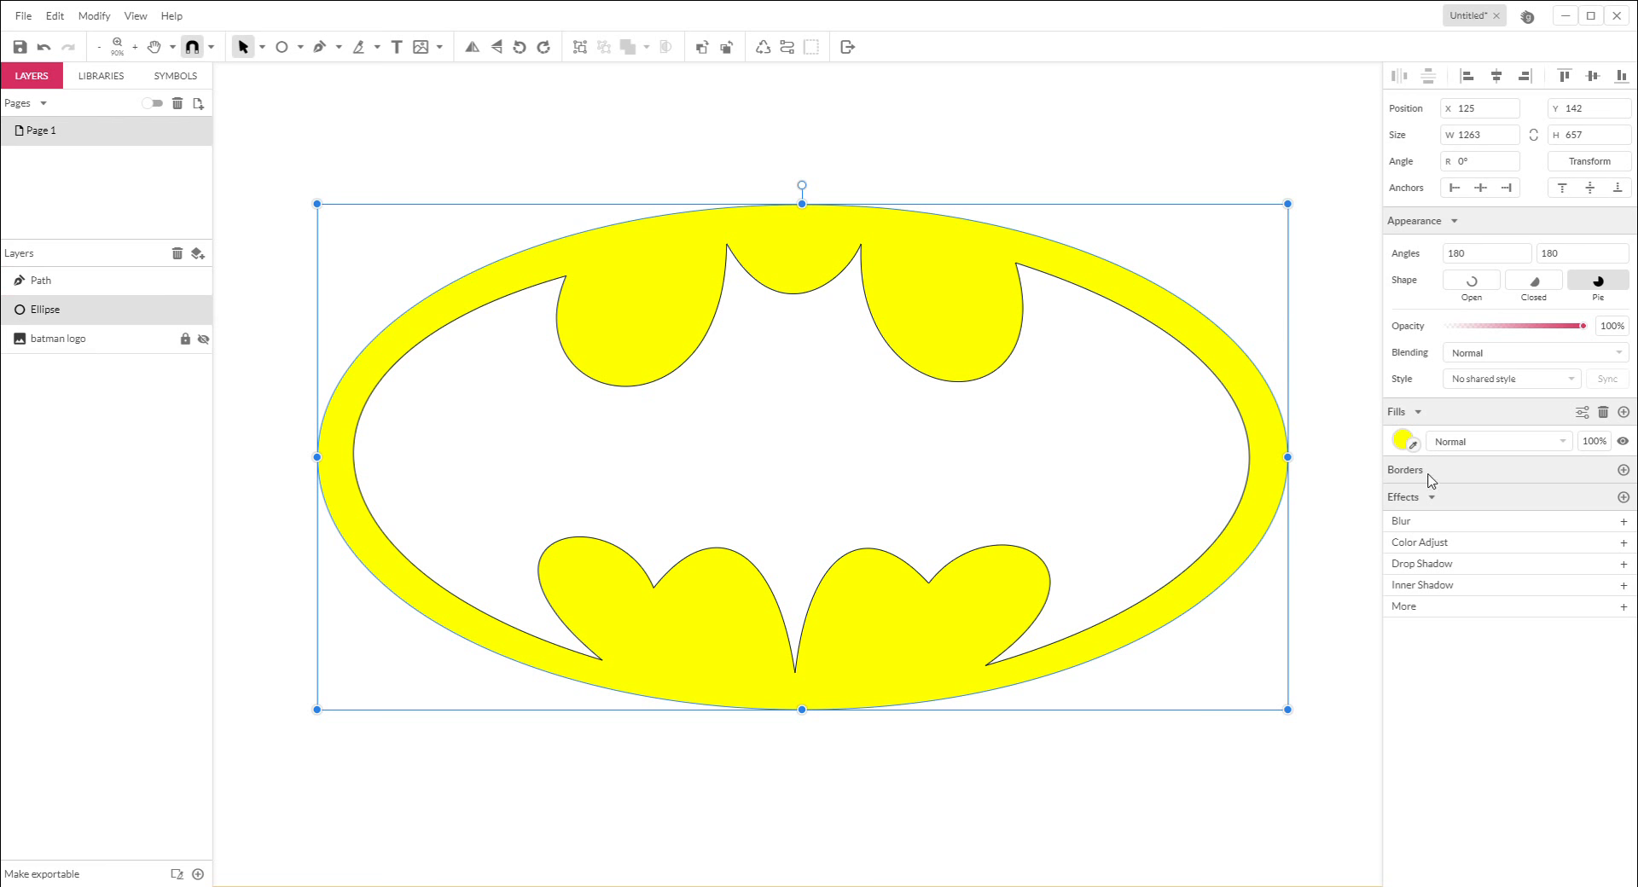
{"action": "left_click", "coordinate": [1622, 470]}
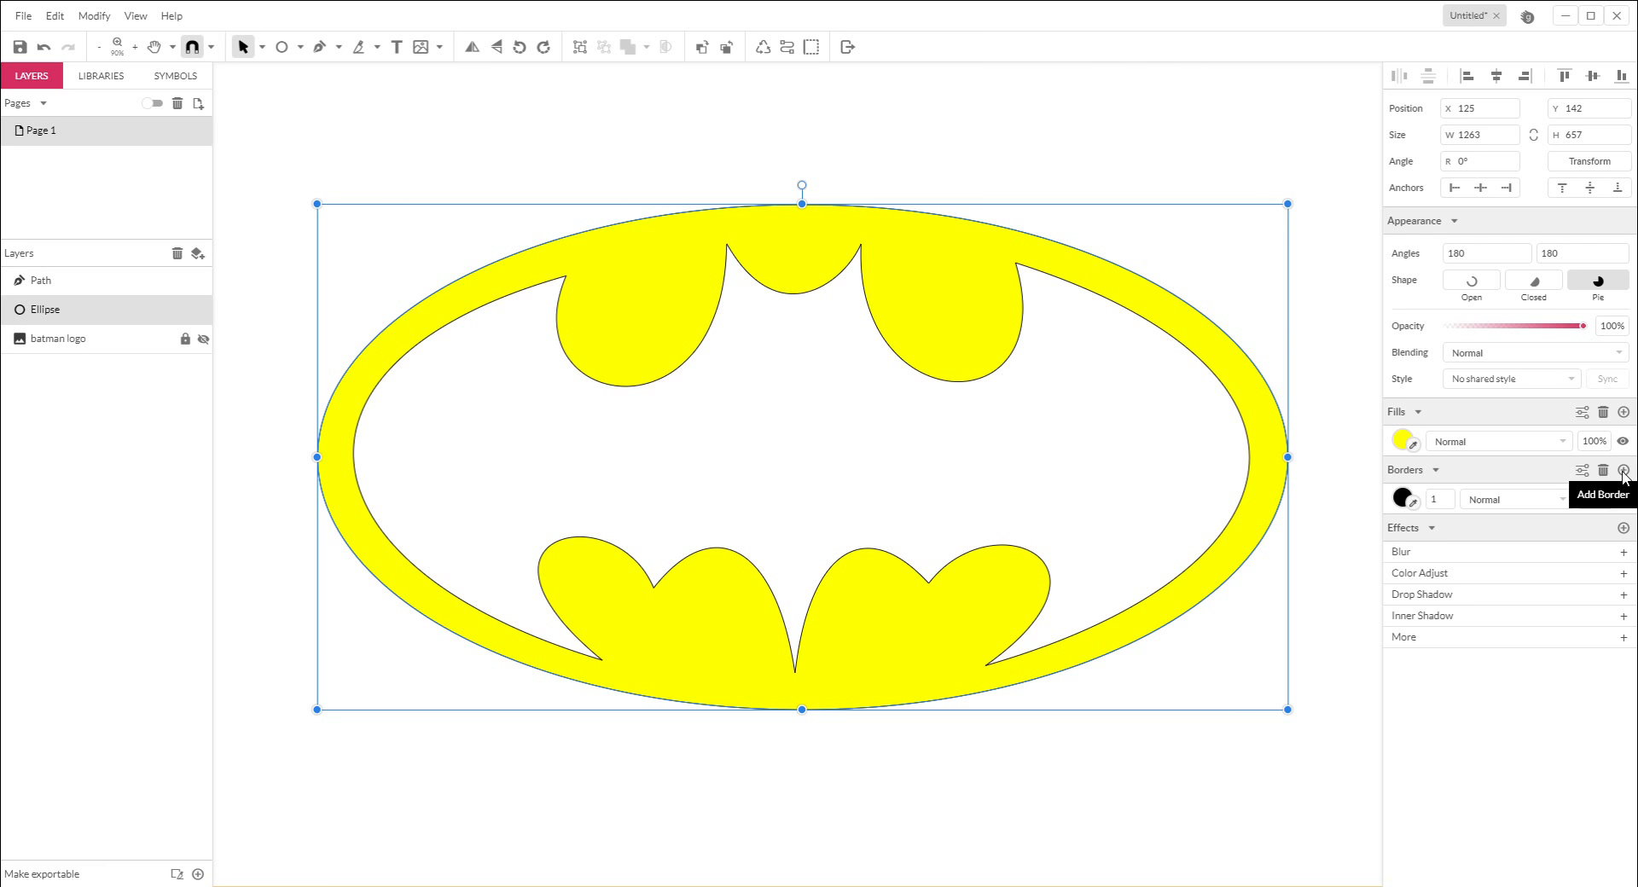
{"action": "left_click", "coordinate": [1448, 503]}
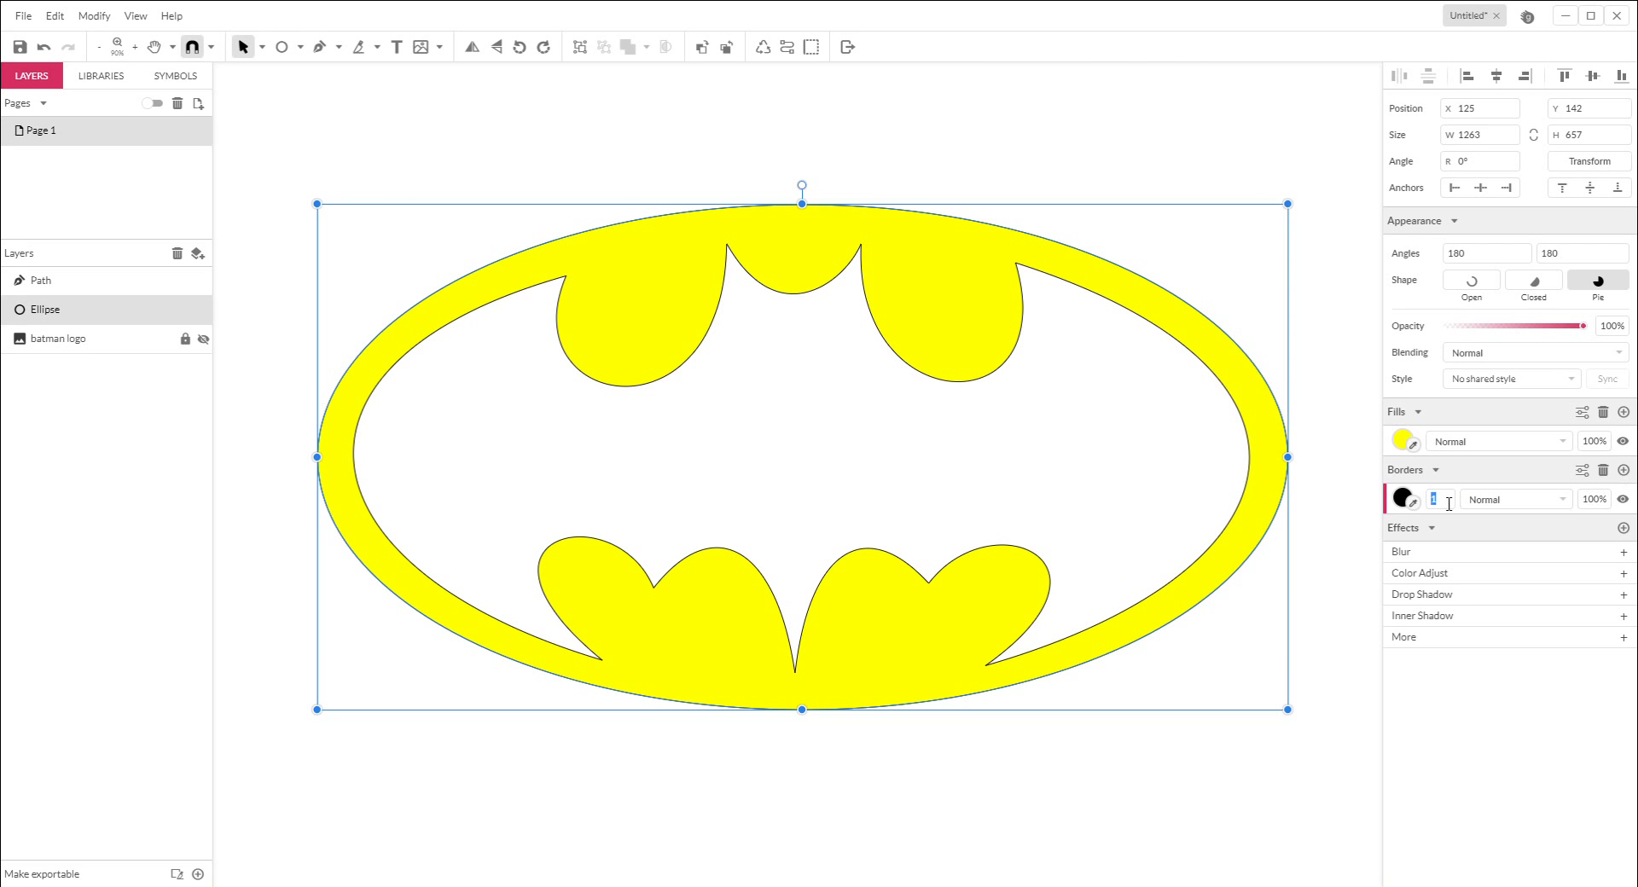
{"action": "type", "text": "50"}
{"action": "key", "text": "Return"}
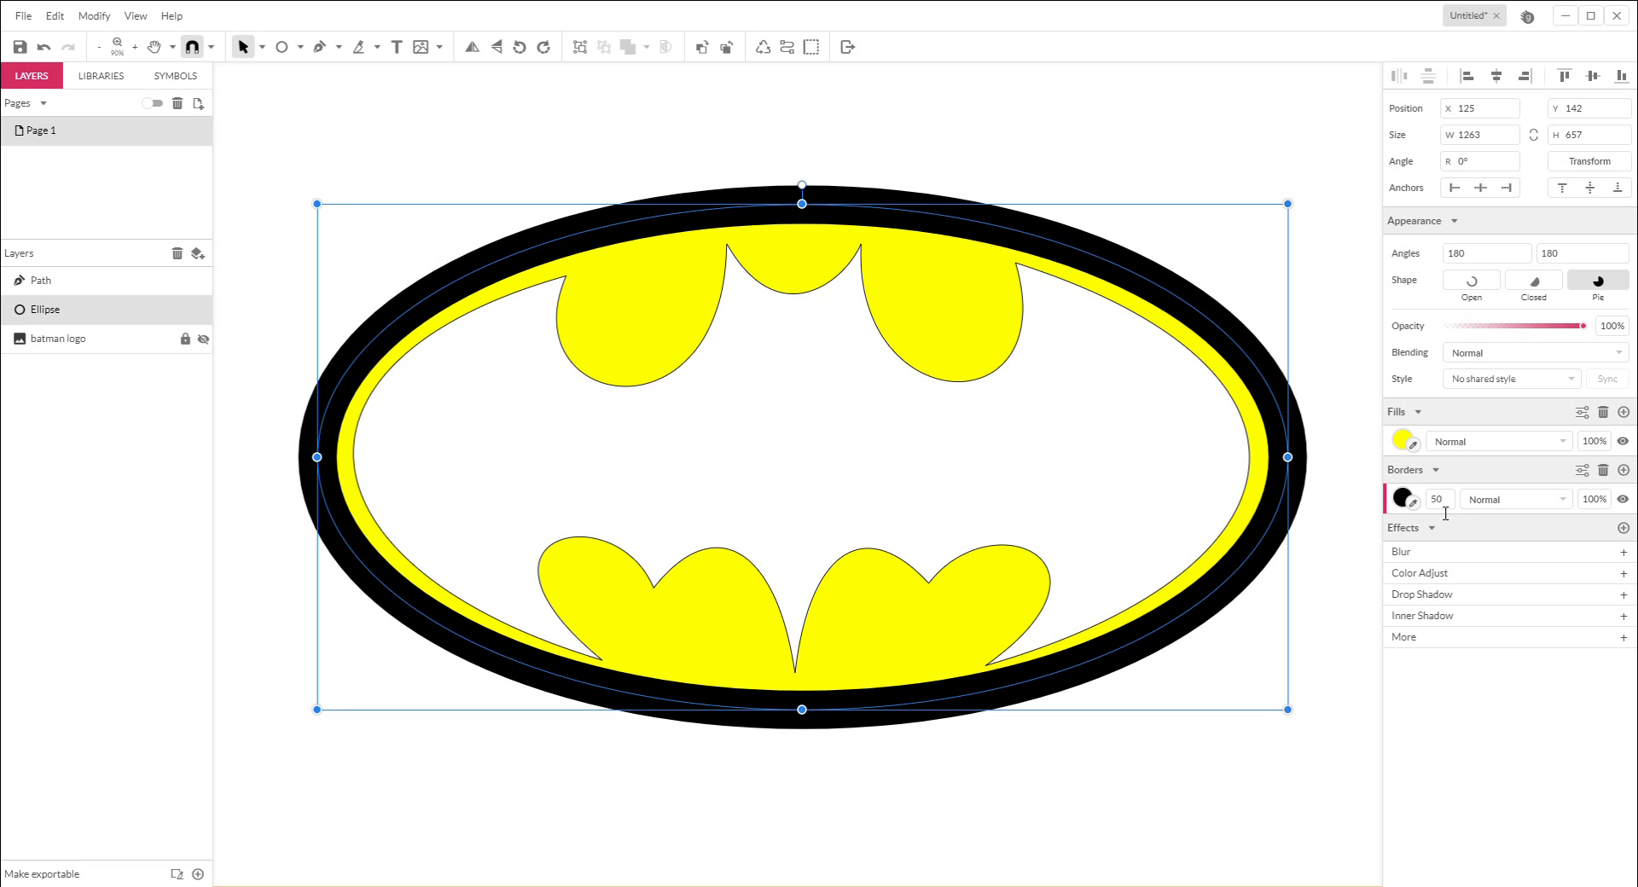
Try the inside and centred positions for the ellipse's border and set it to outside
{"action": "left_click", "coordinate": [1582, 472]}
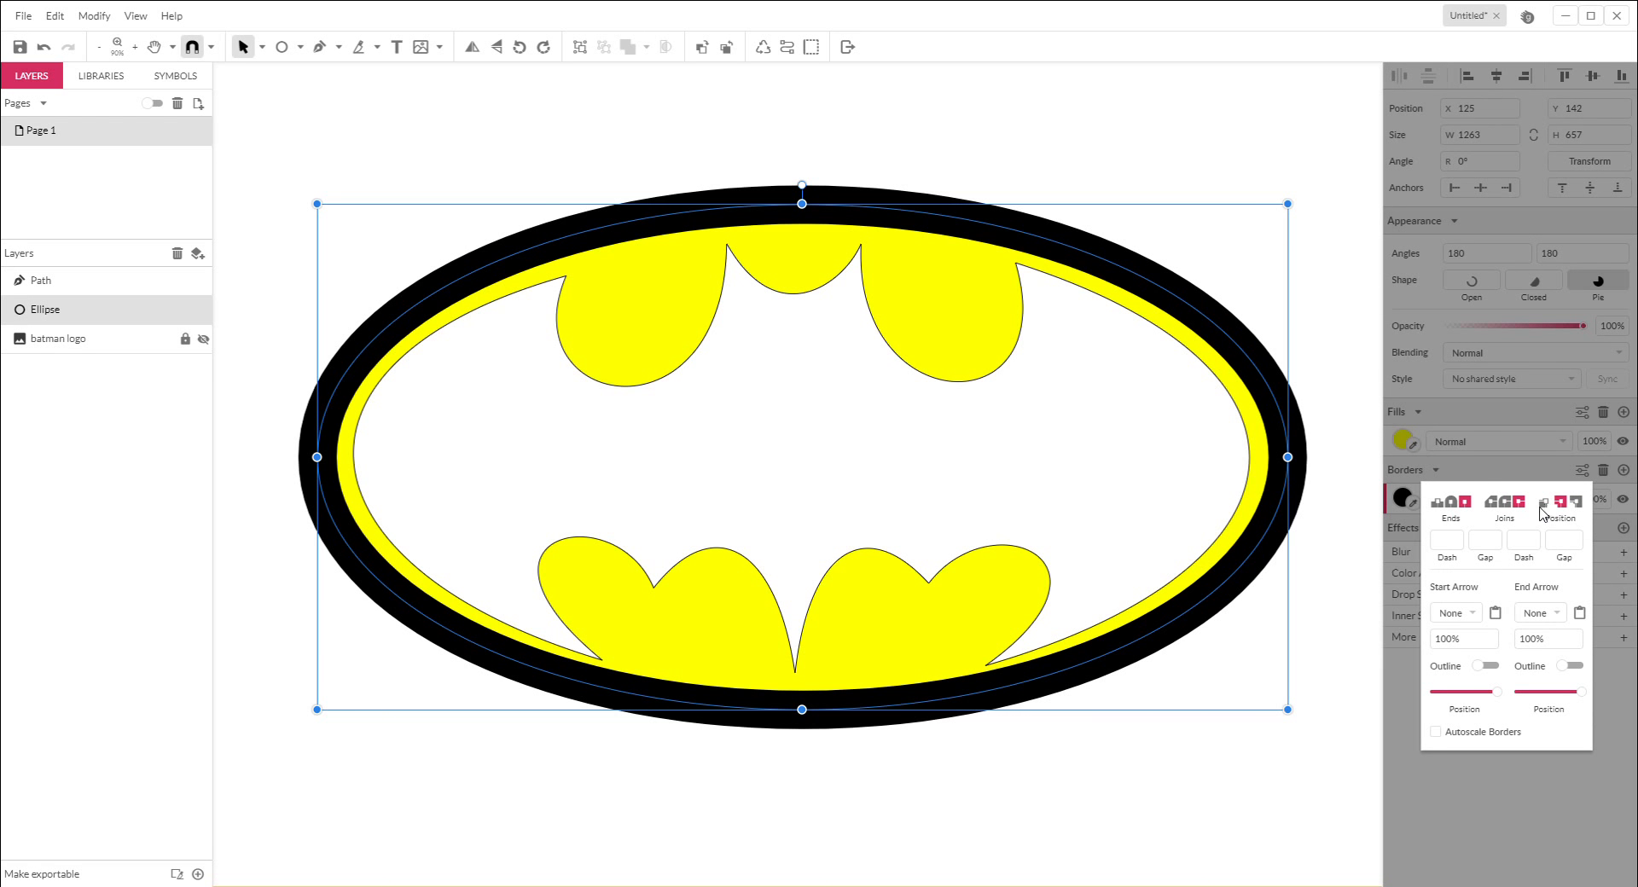
{"action": "left_click", "coordinate": [1544, 503]}
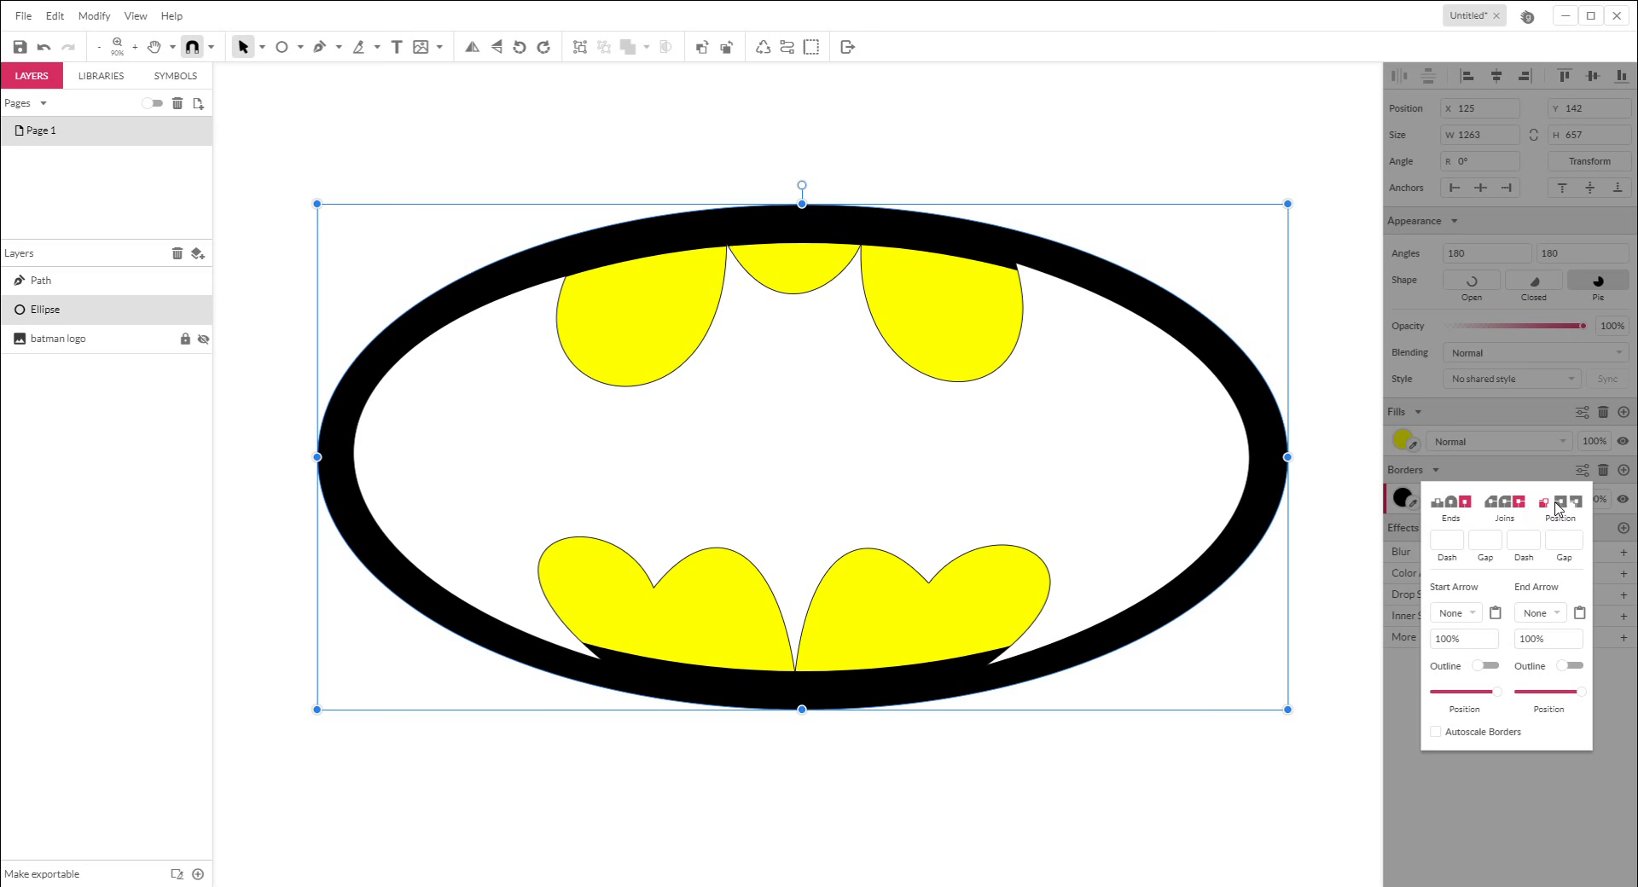
{"action": "left_click", "coordinate": [1560, 502]}
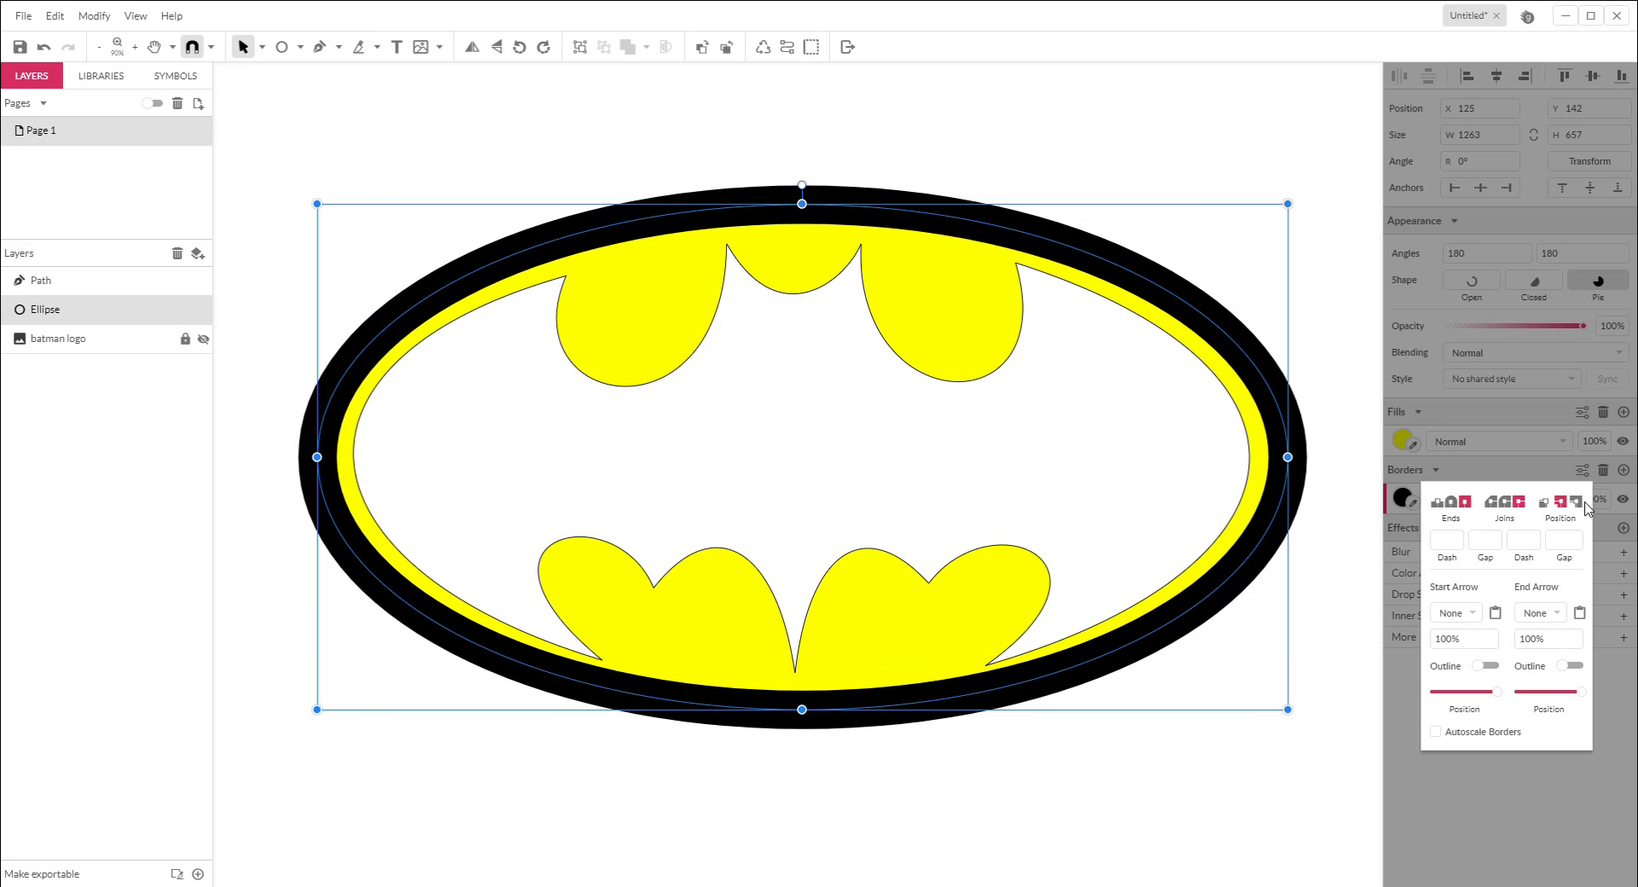
{"action": "left_click", "coordinate": [1576, 503]}
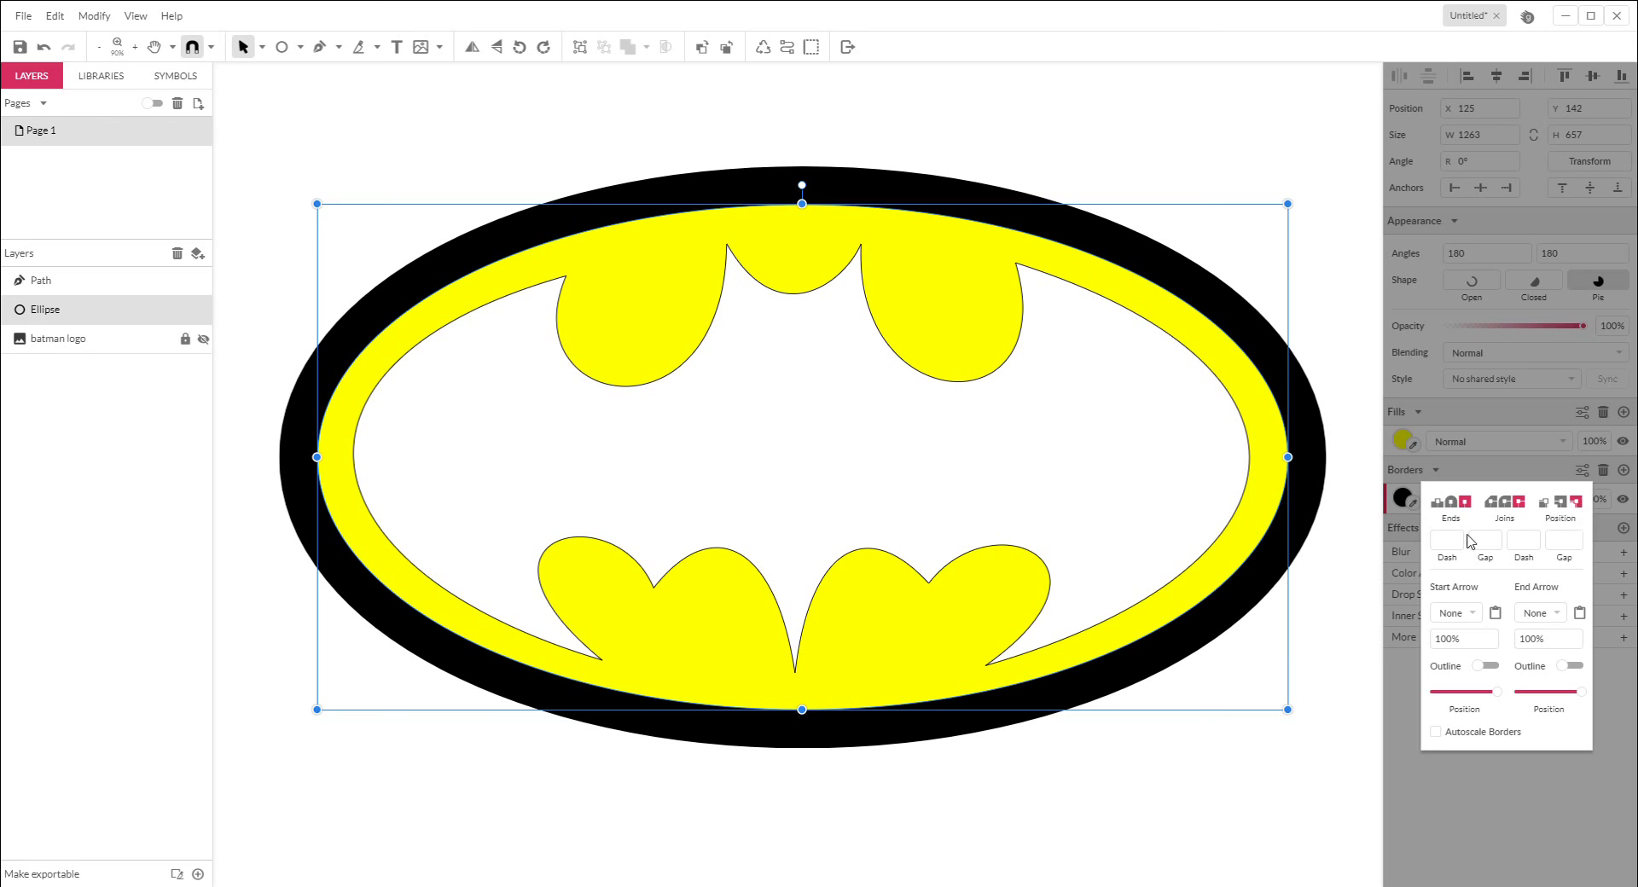
{"action": "left_click", "coordinate": [1544, 503]}
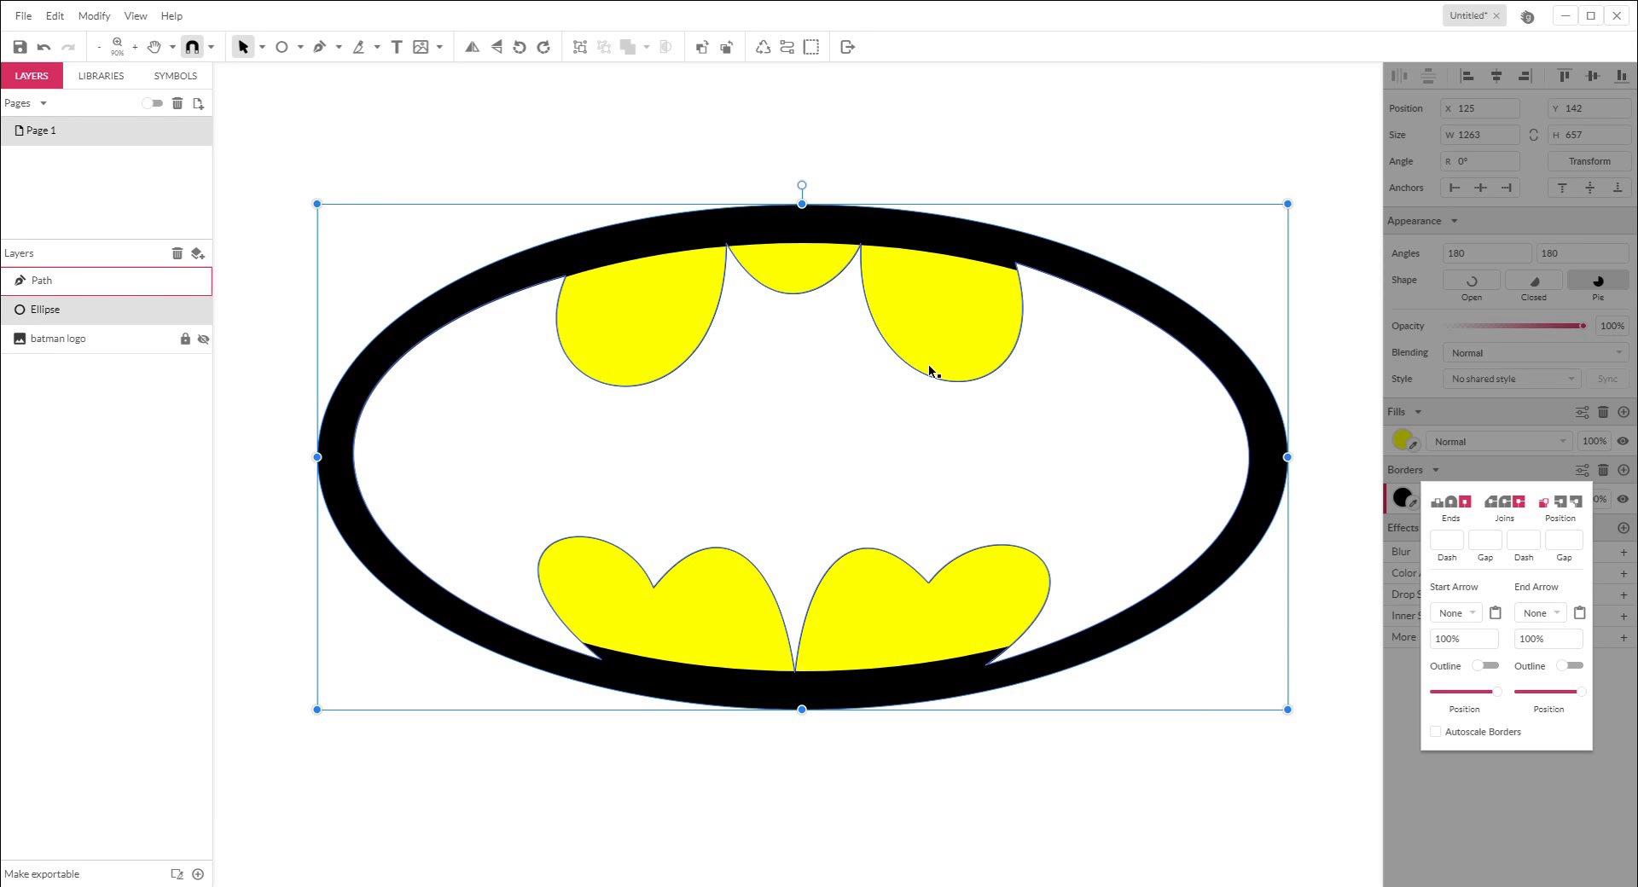
{"action": "left_click", "coordinate": [1573, 504]}
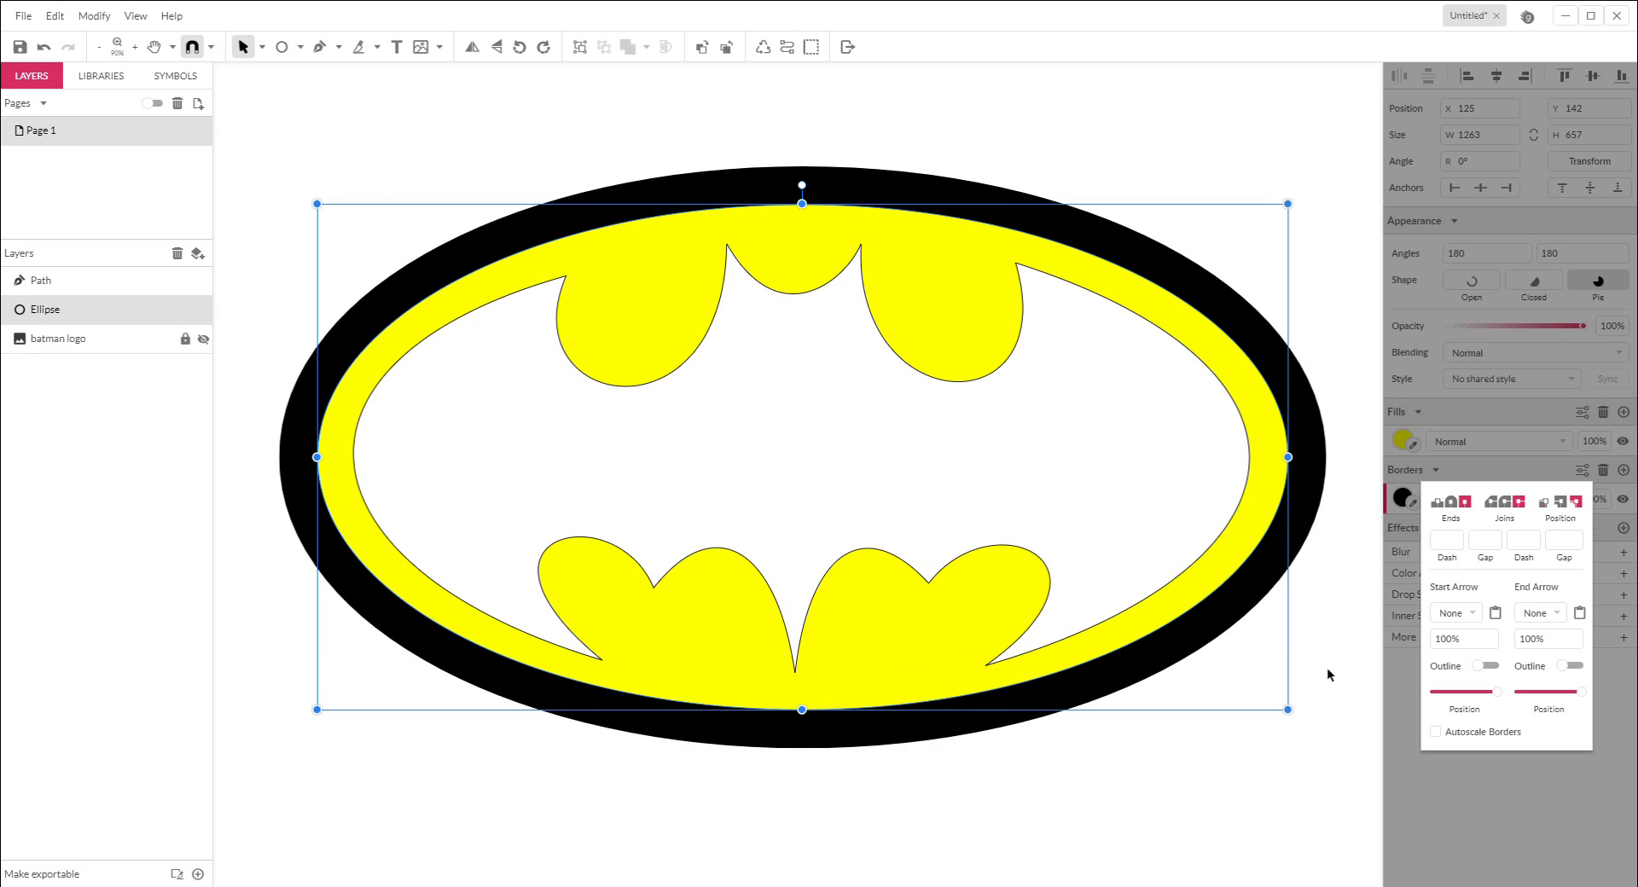
{"action": "left_click", "coordinate": [1178, 795]}
Fill the bat path with black and deselect it
{"action": "left_click", "coordinate": [796, 445]}
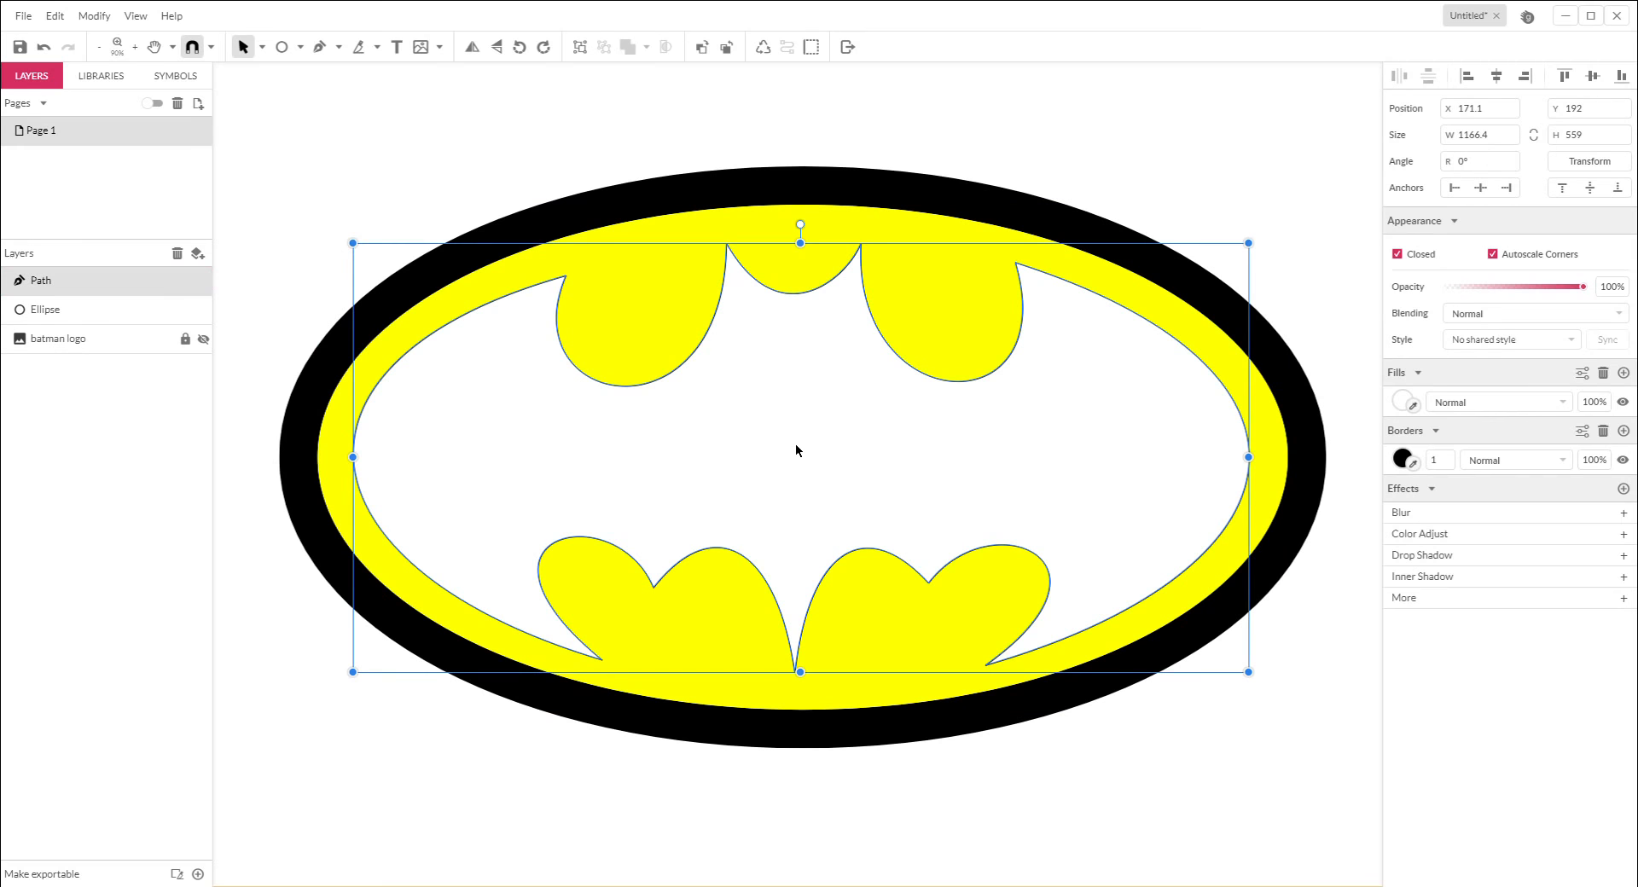
{"action": "left_click", "coordinate": [1403, 401]}
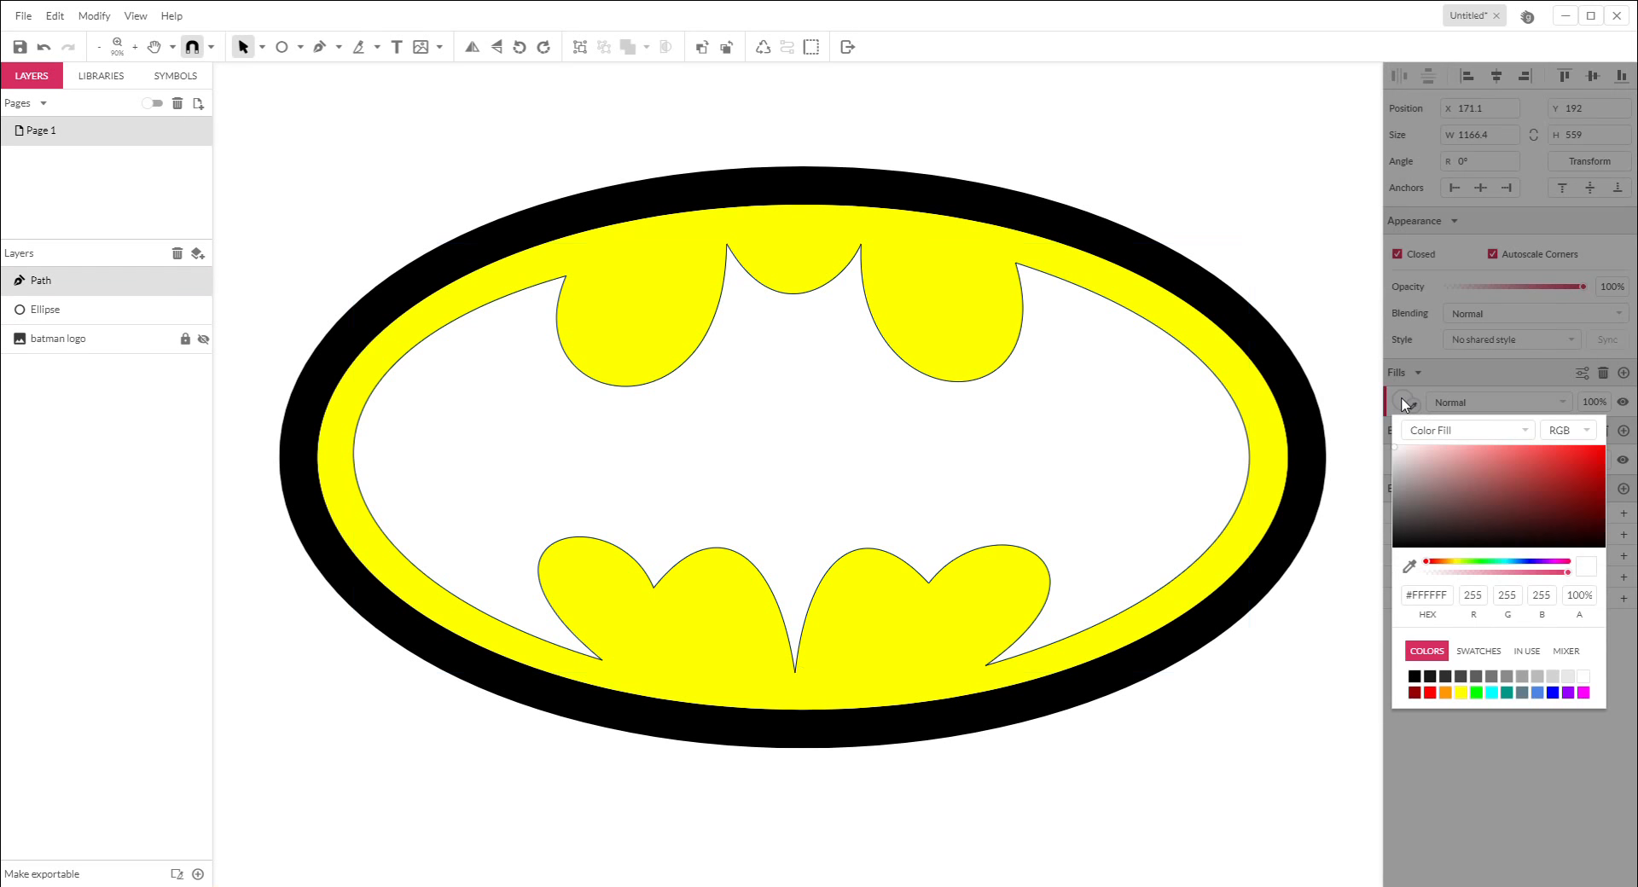
{"action": "left_click", "coordinate": [1413, 677]}
{"action": "left_click", "coordinate": [1123, 797]}
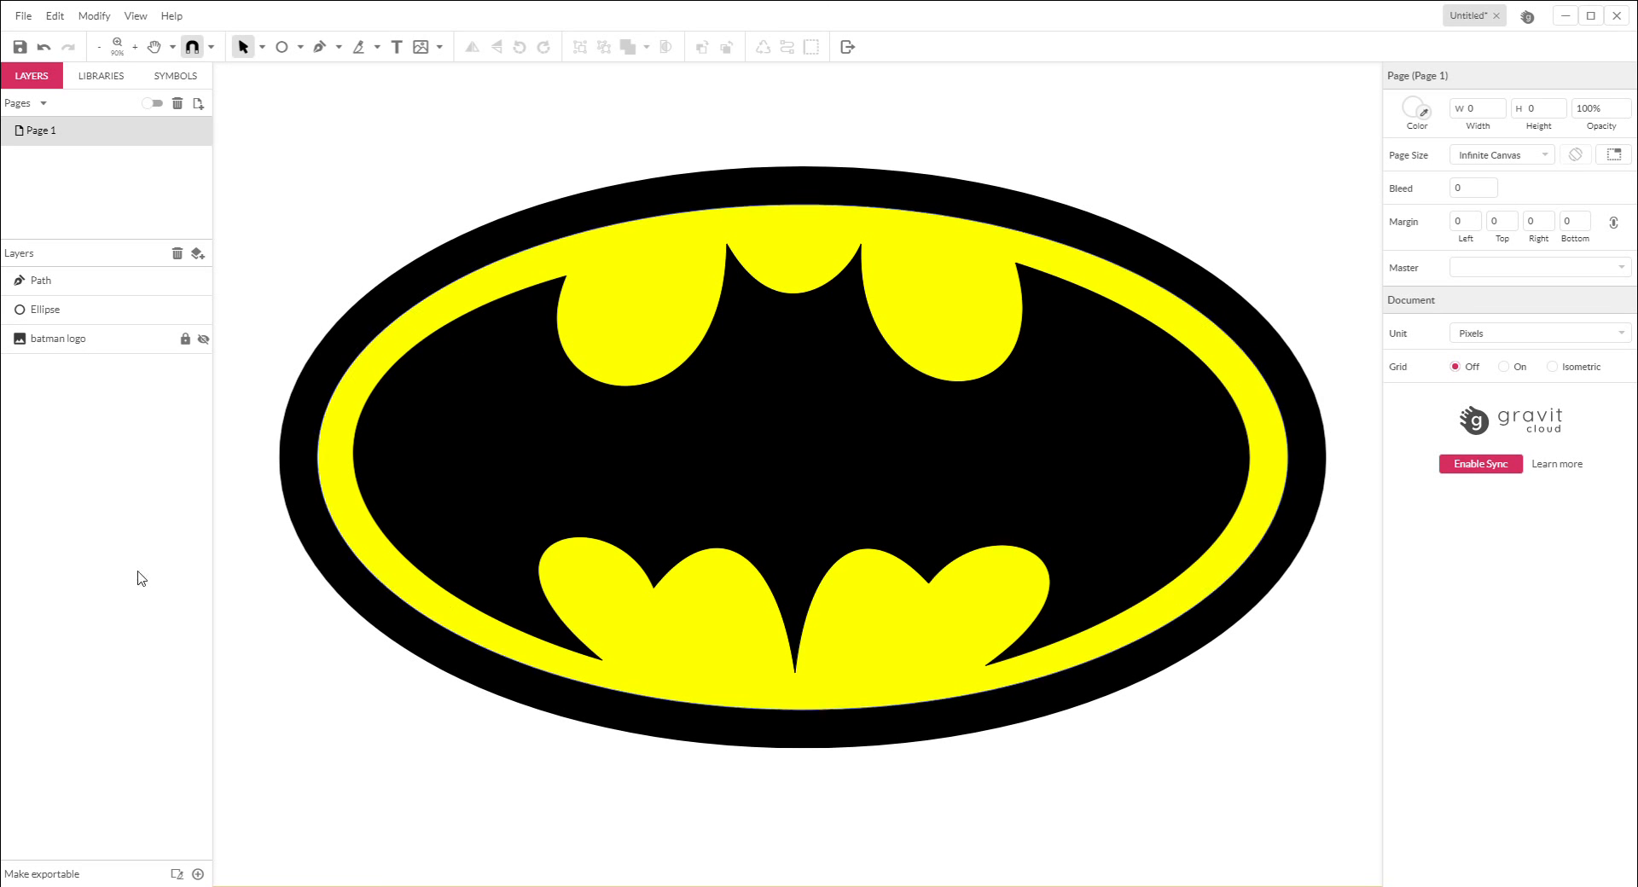